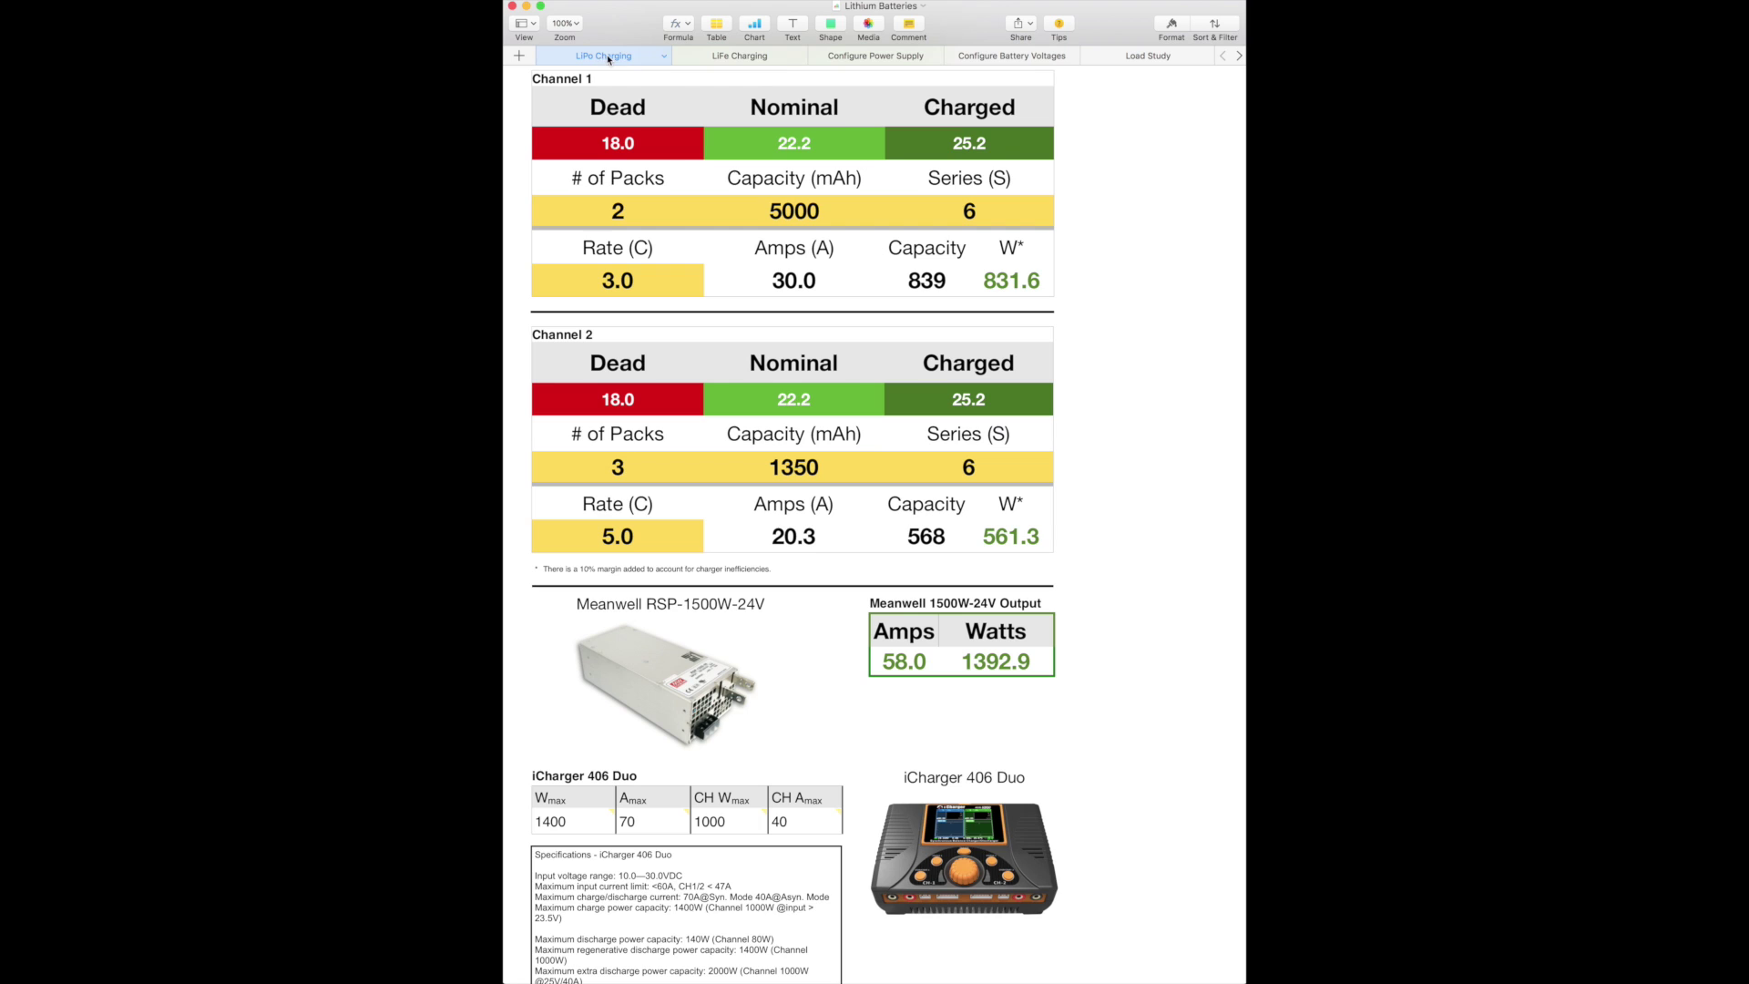
# - Try a single-cell series count on Channel 1, then restore it to 6 in series
pyautogui.scroll(2, 1130, 256)
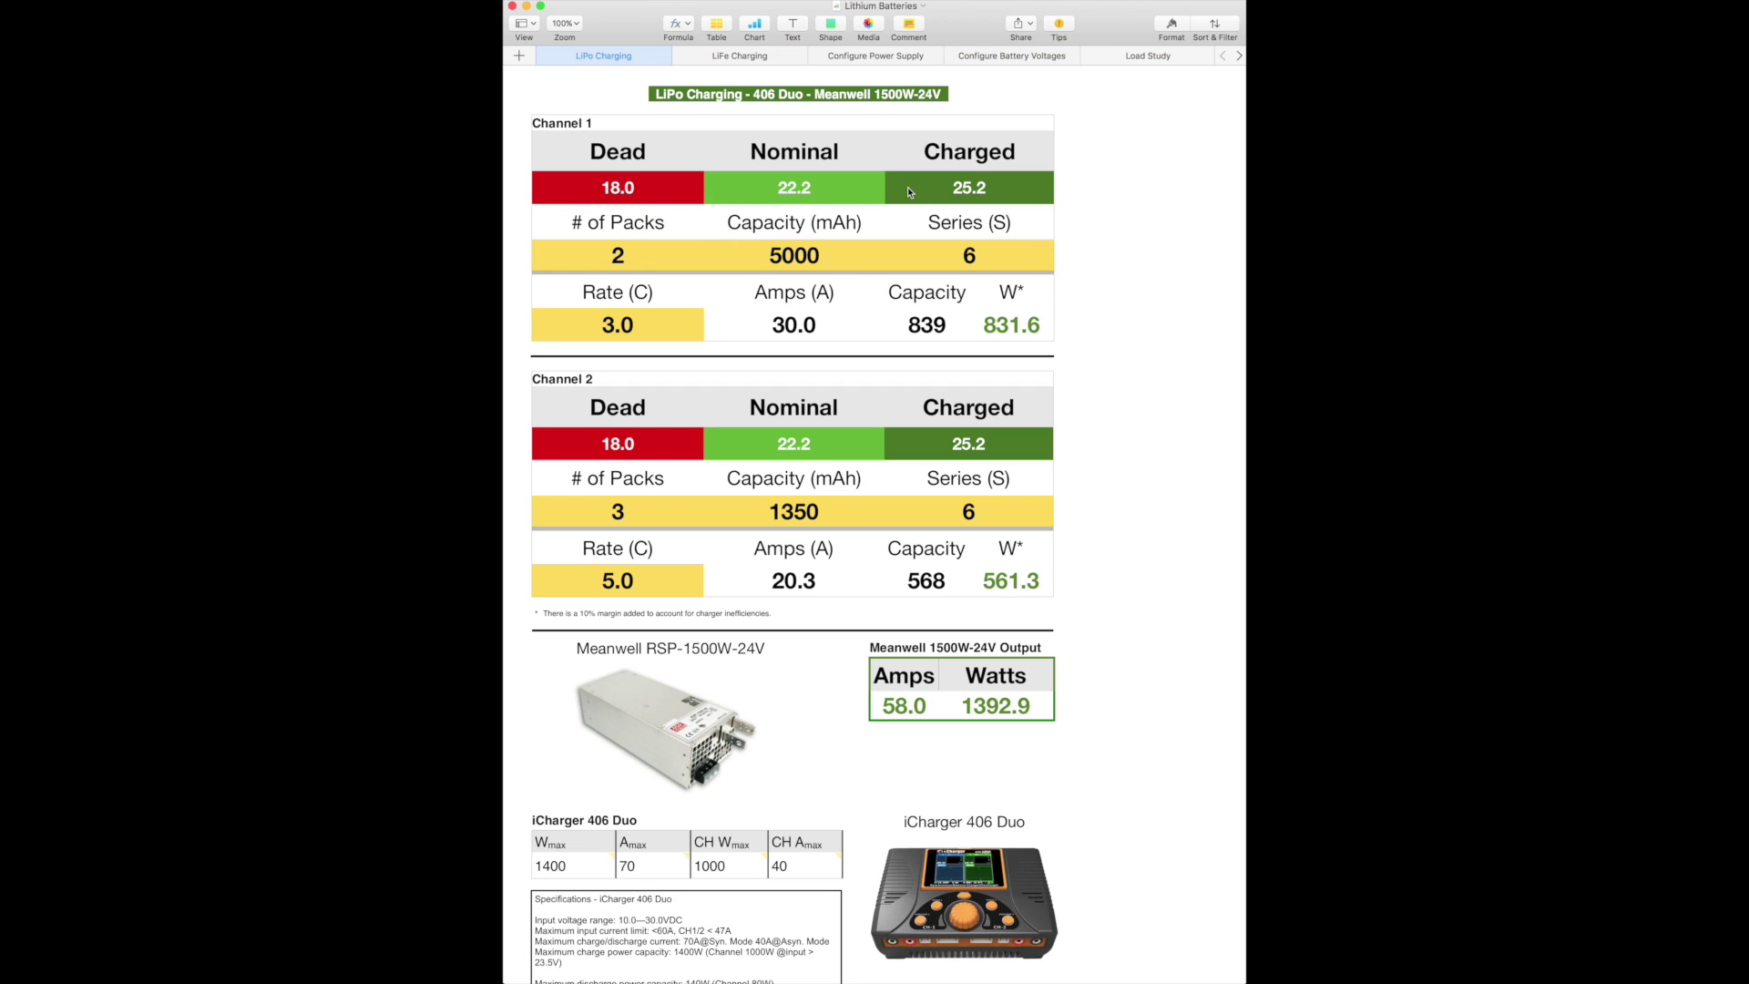
pyautogui.click(982, 255)
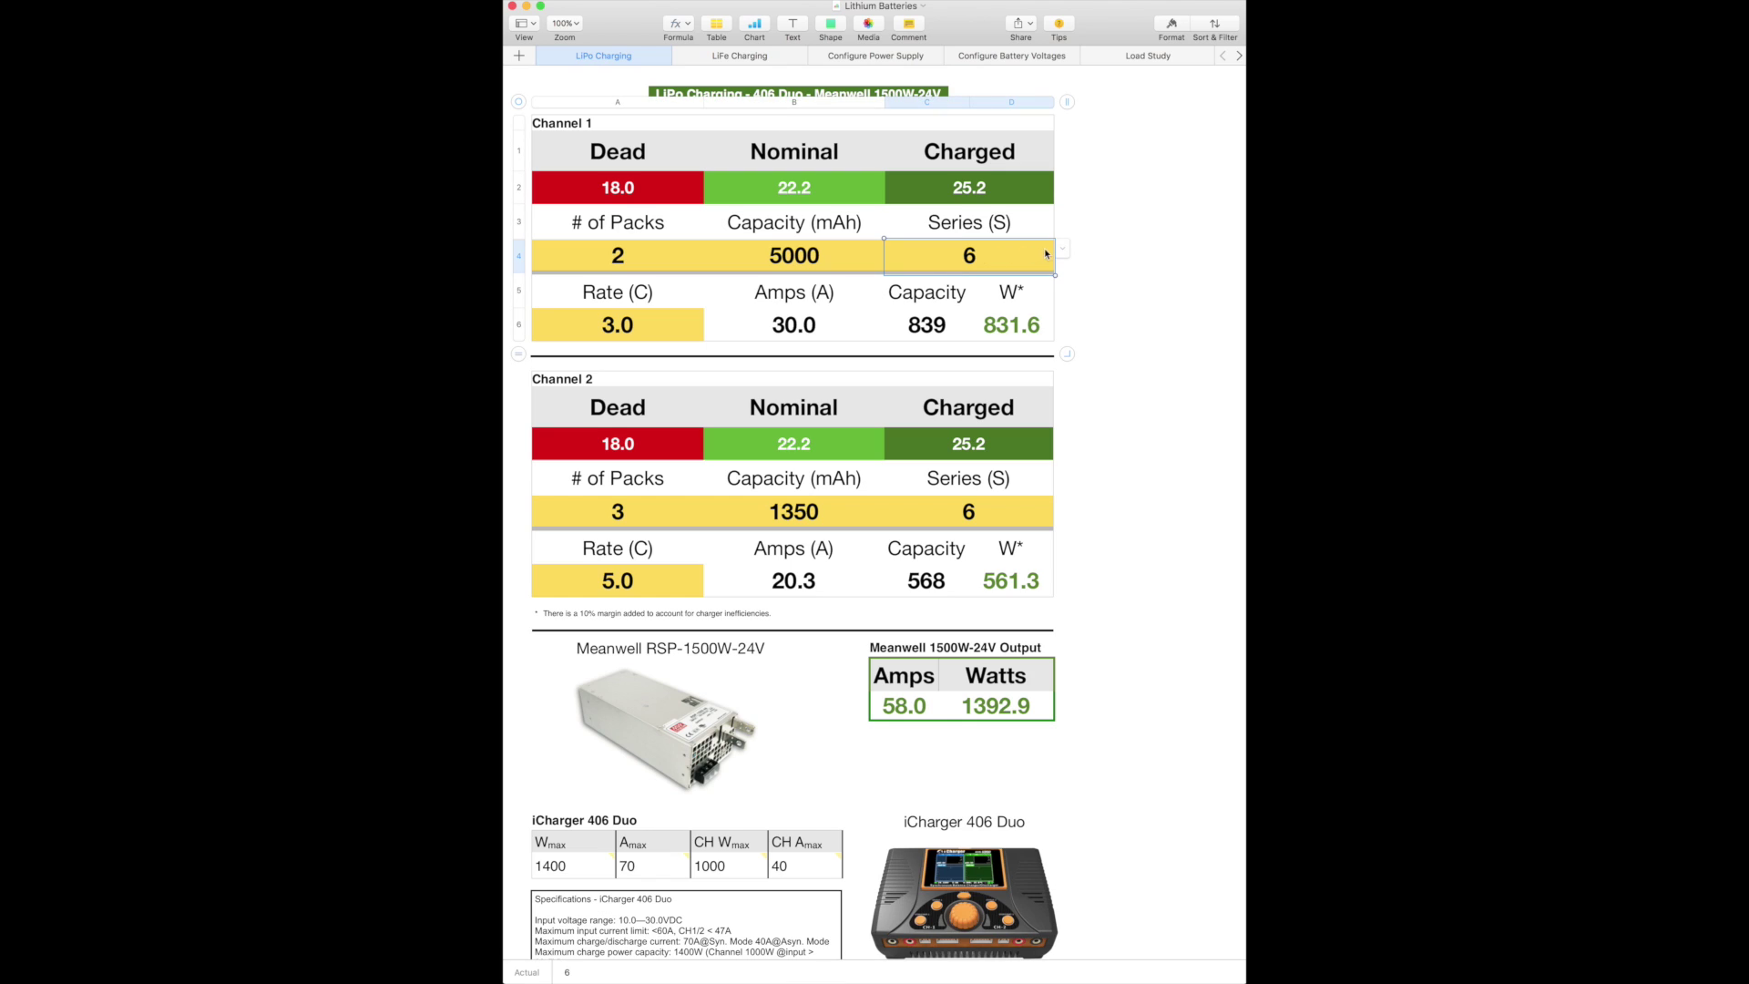
pyautogui.click(1063, 252)
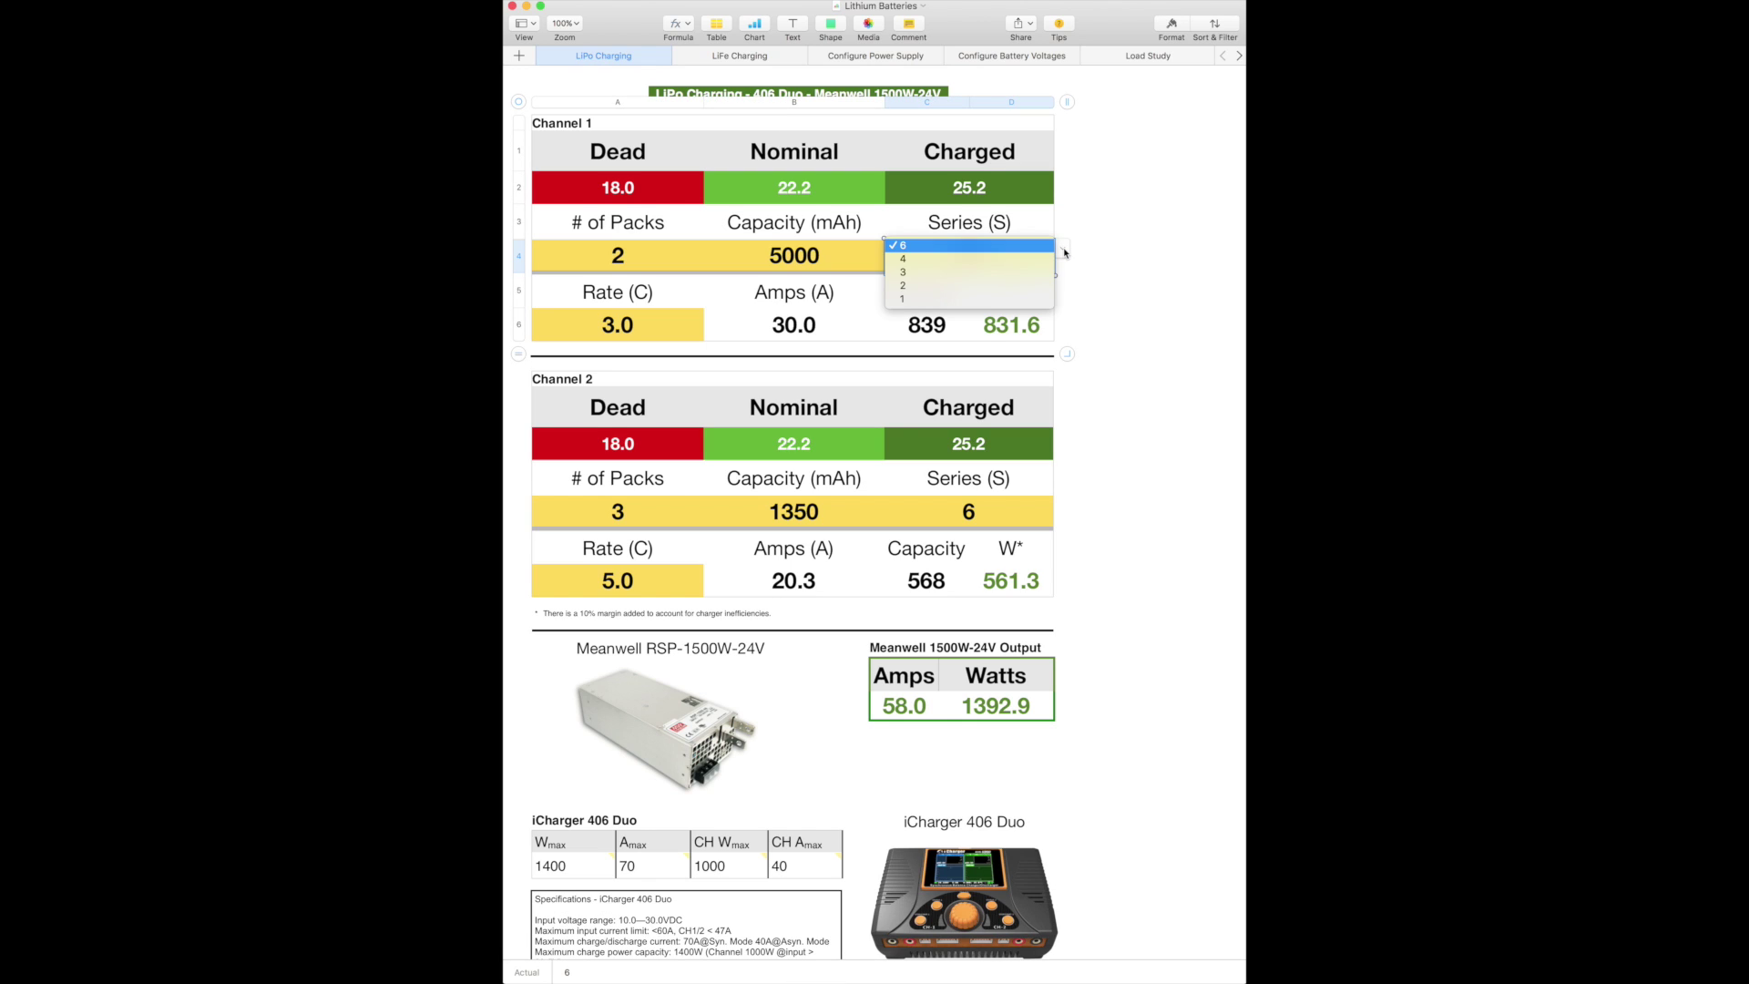
pyautogui.click(1008, 300)
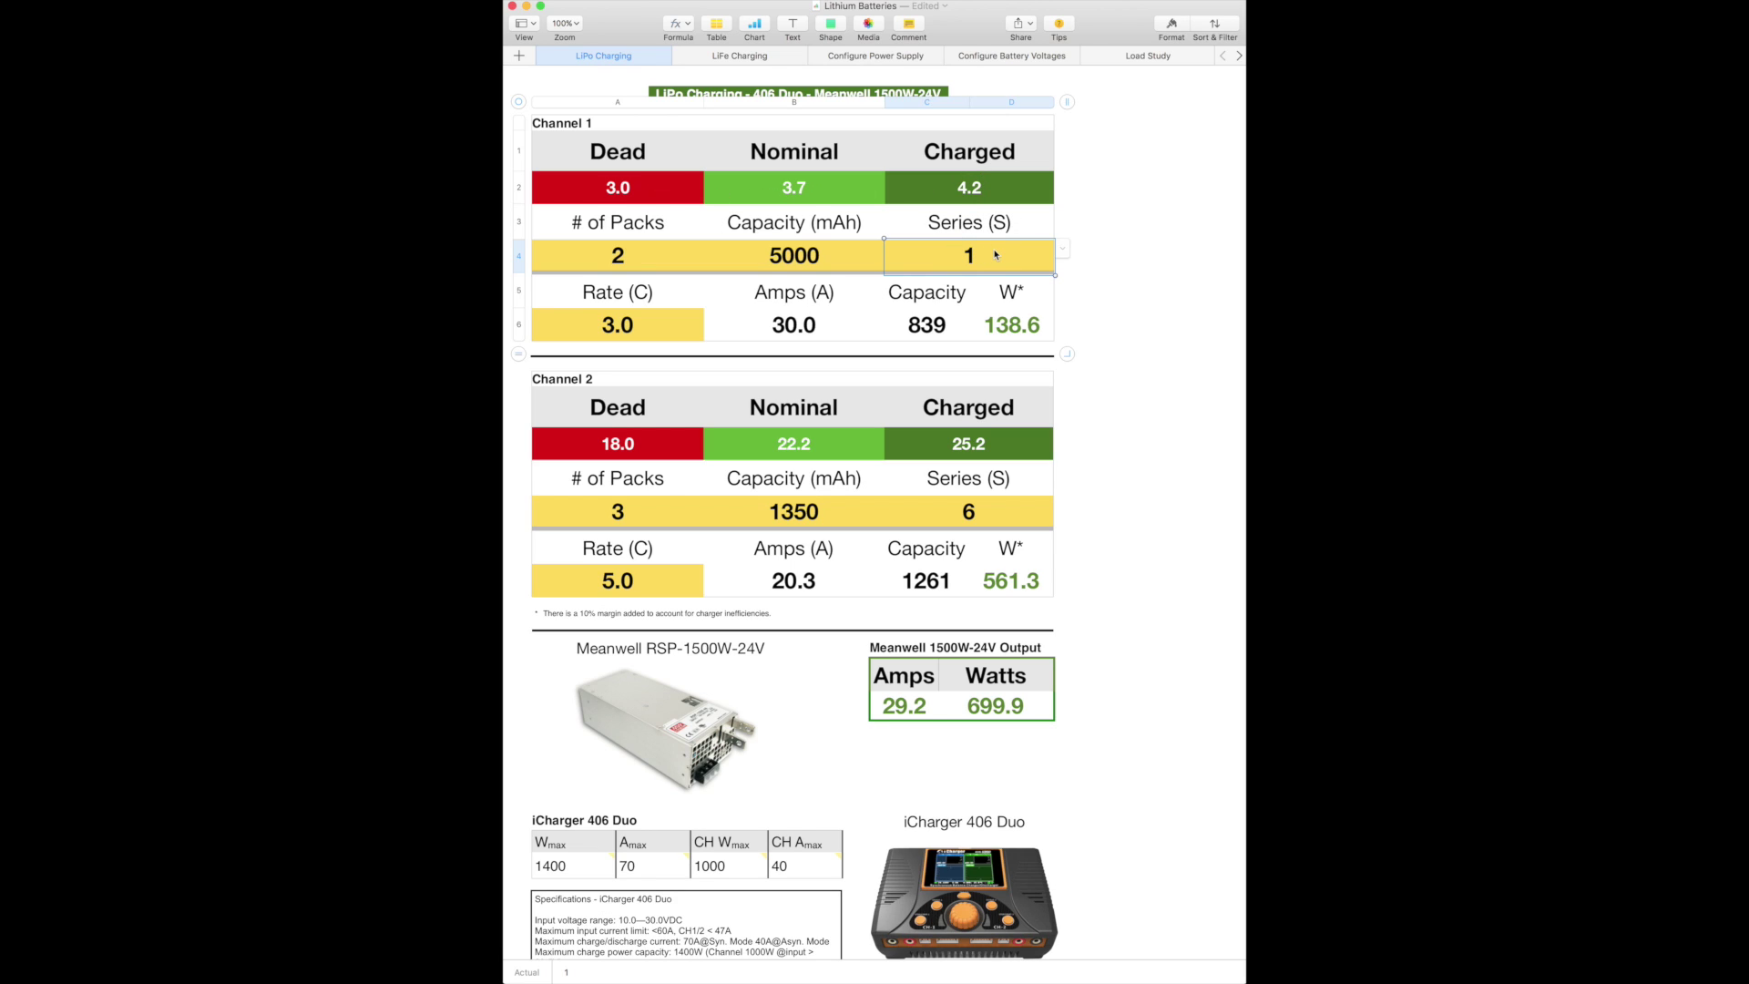
pyautogui.click(1063, 251)
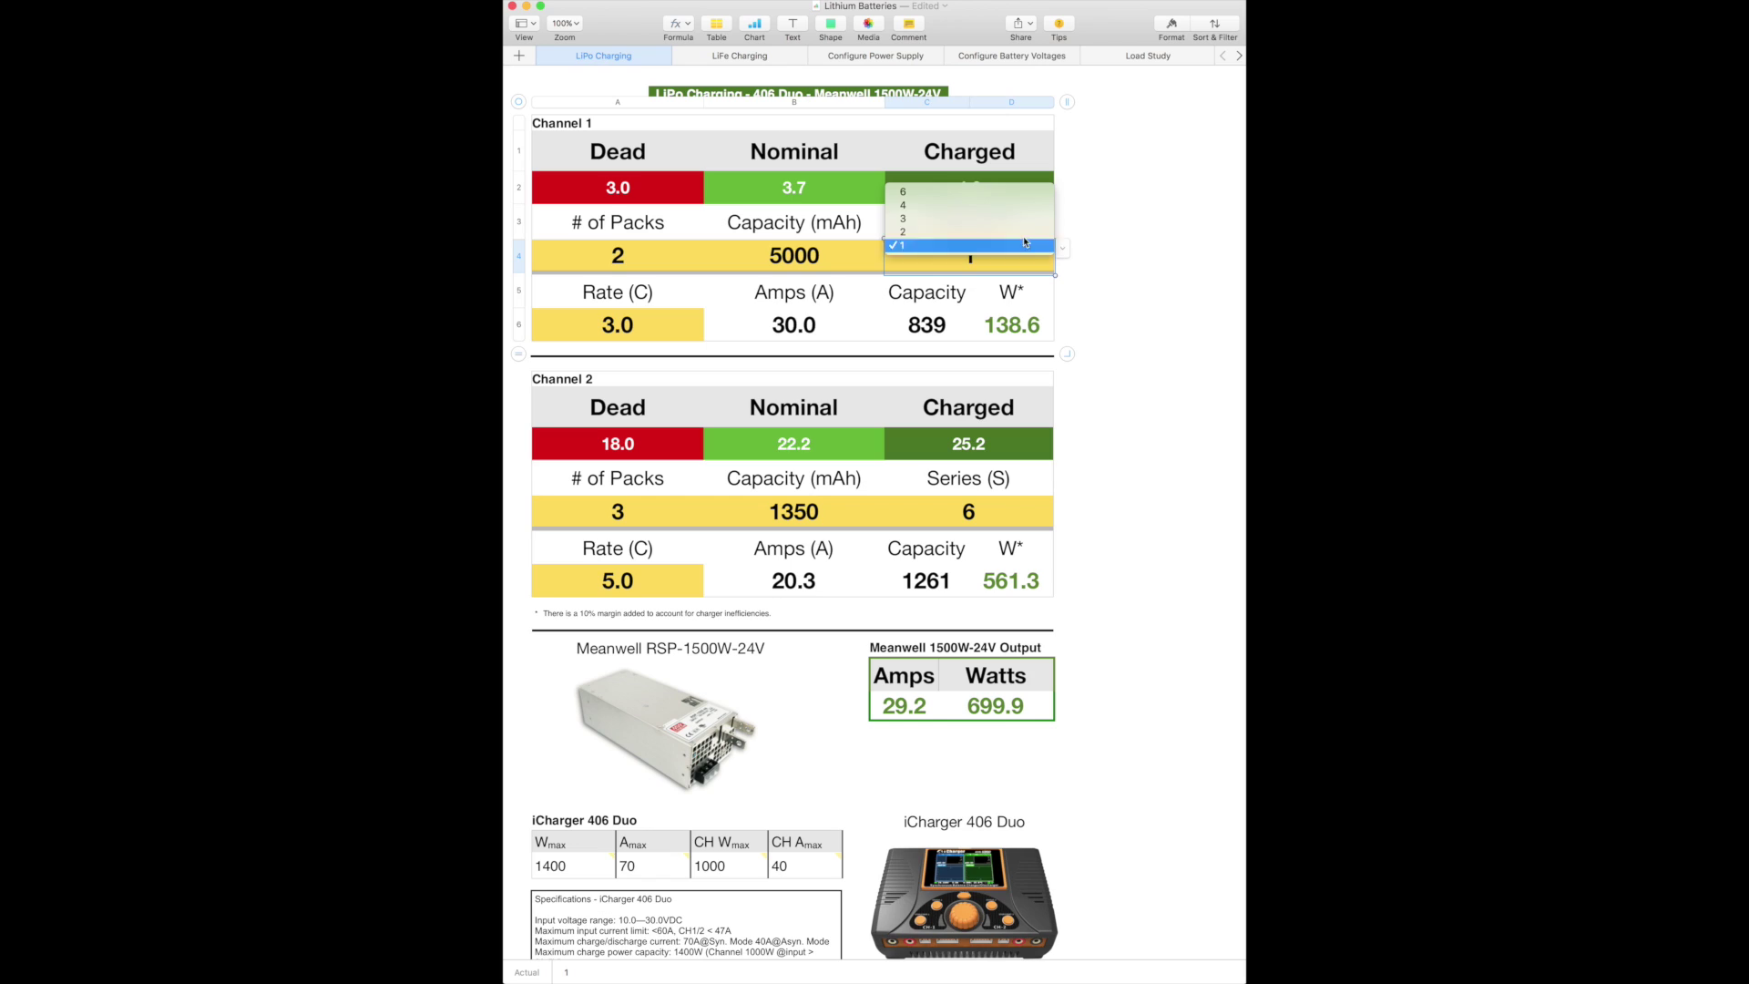
pyautogui.click(948, 193)
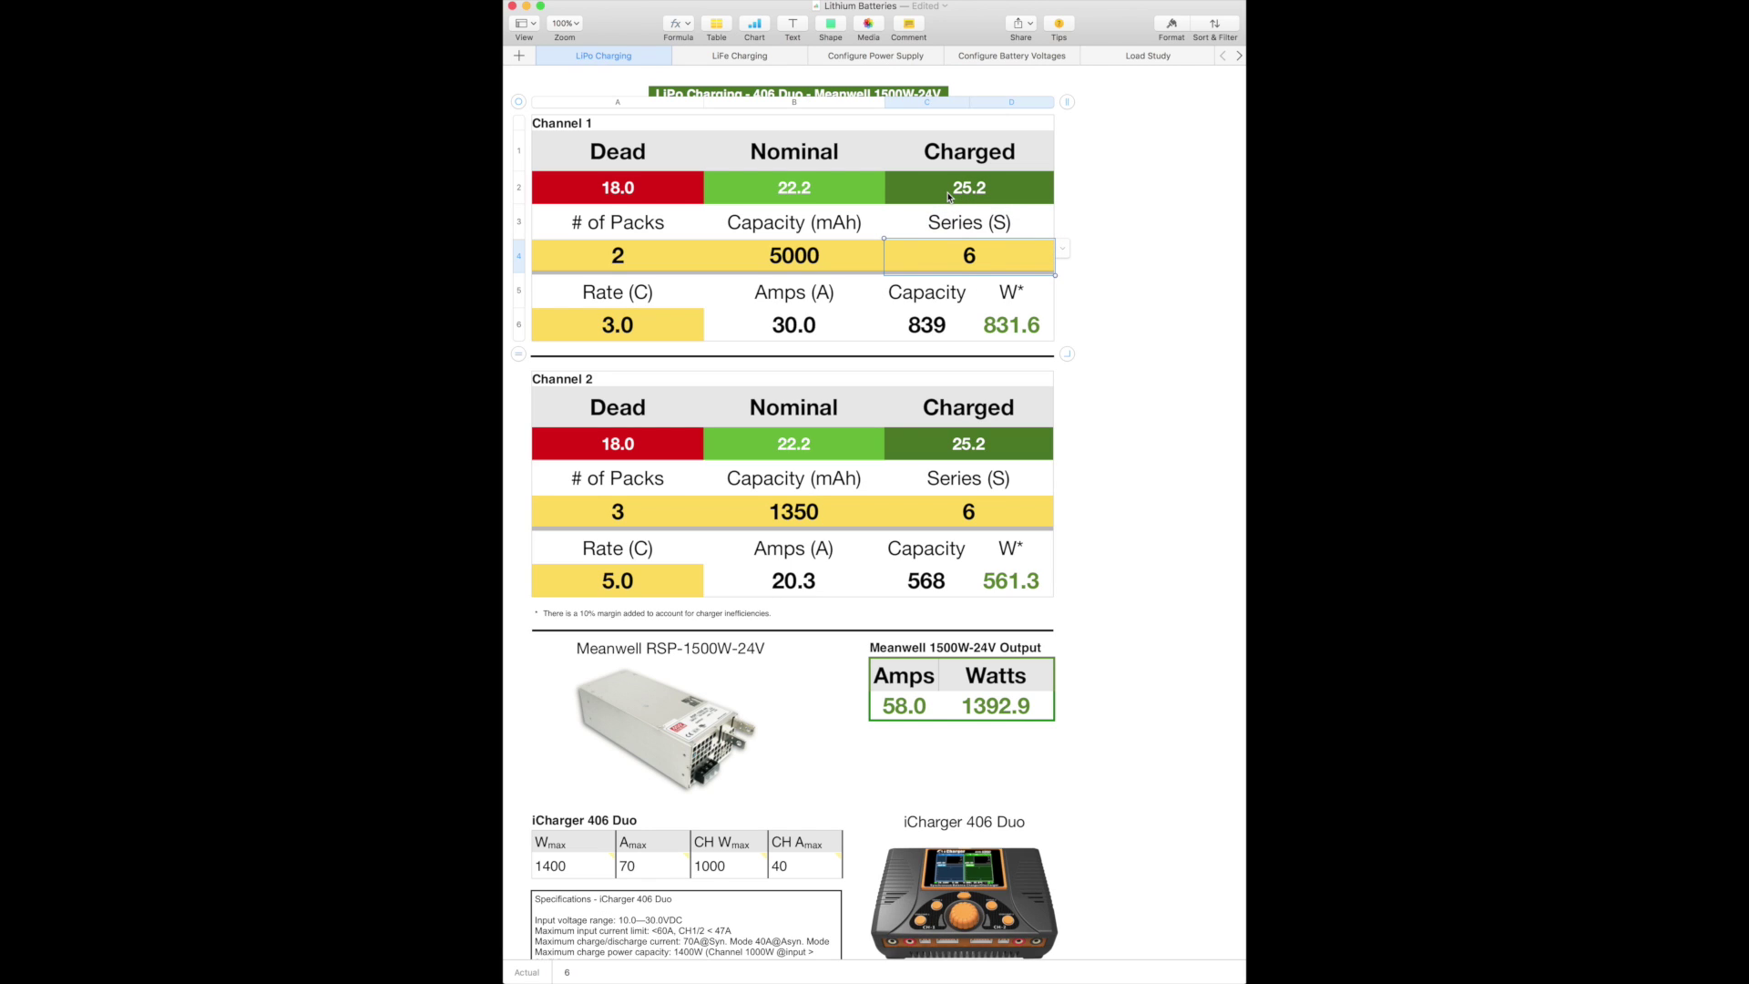
# - Check Channel 1's pack capacity options, keeping it at 5000 mAh
pyautogui.click(806, 258)
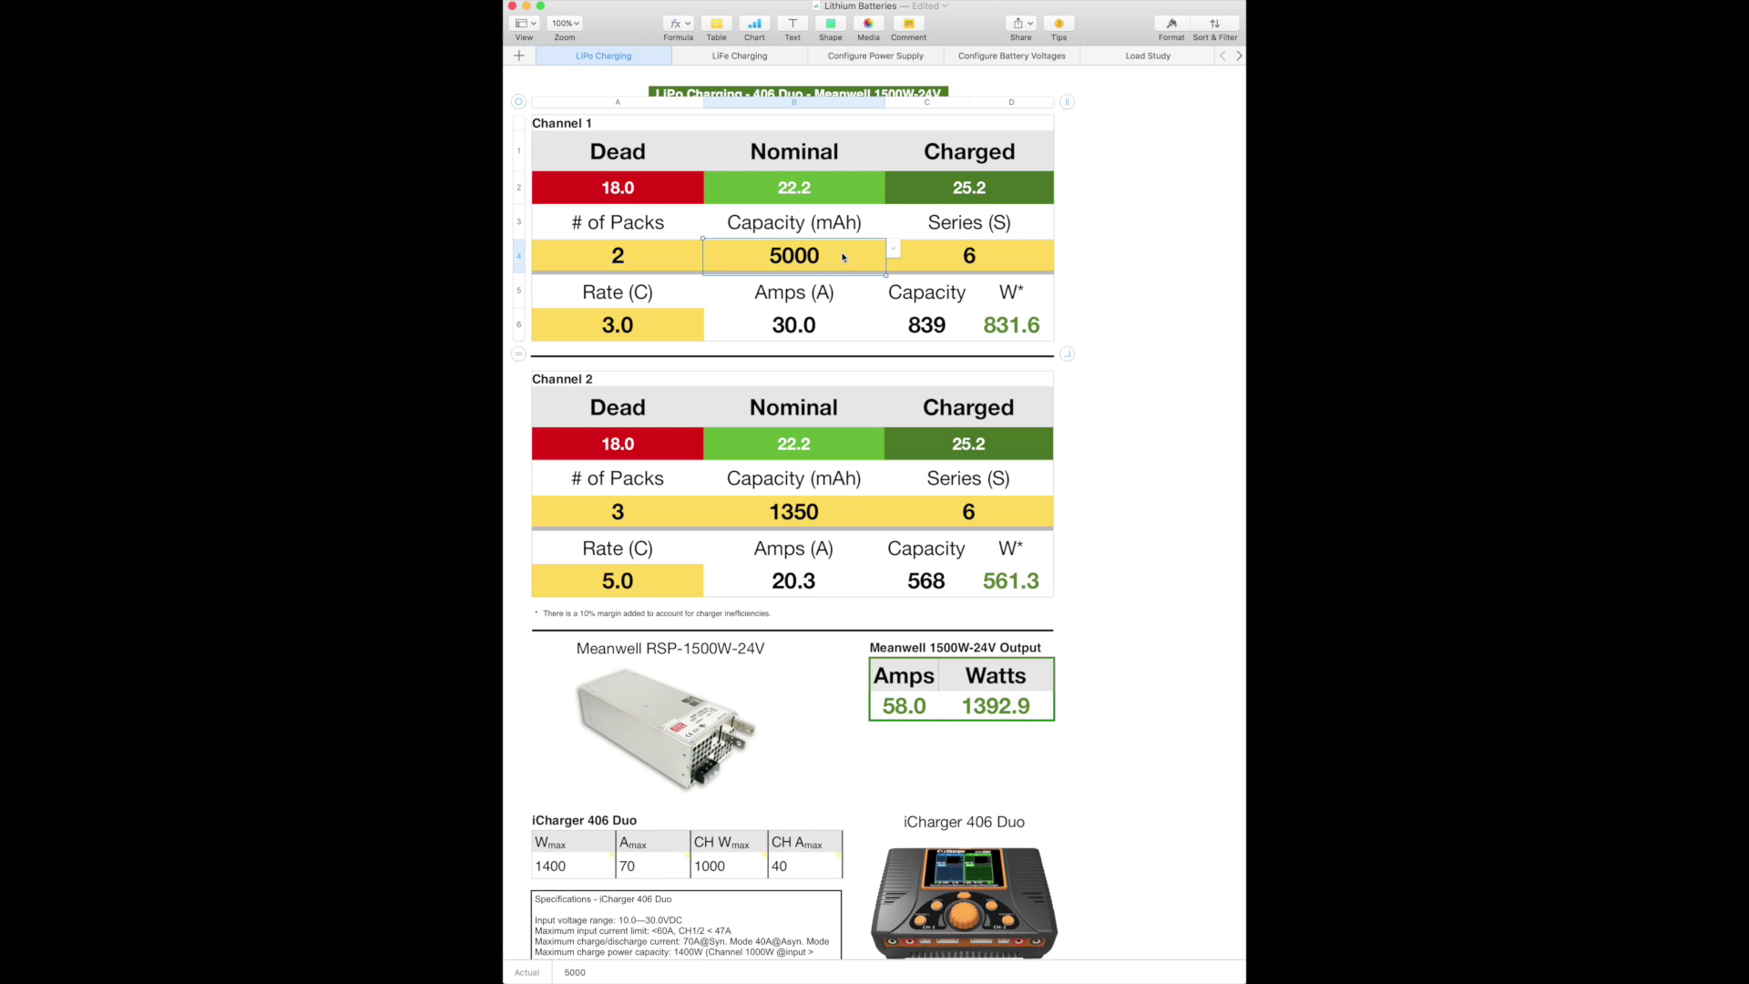
pyautogui.click(893, 253)
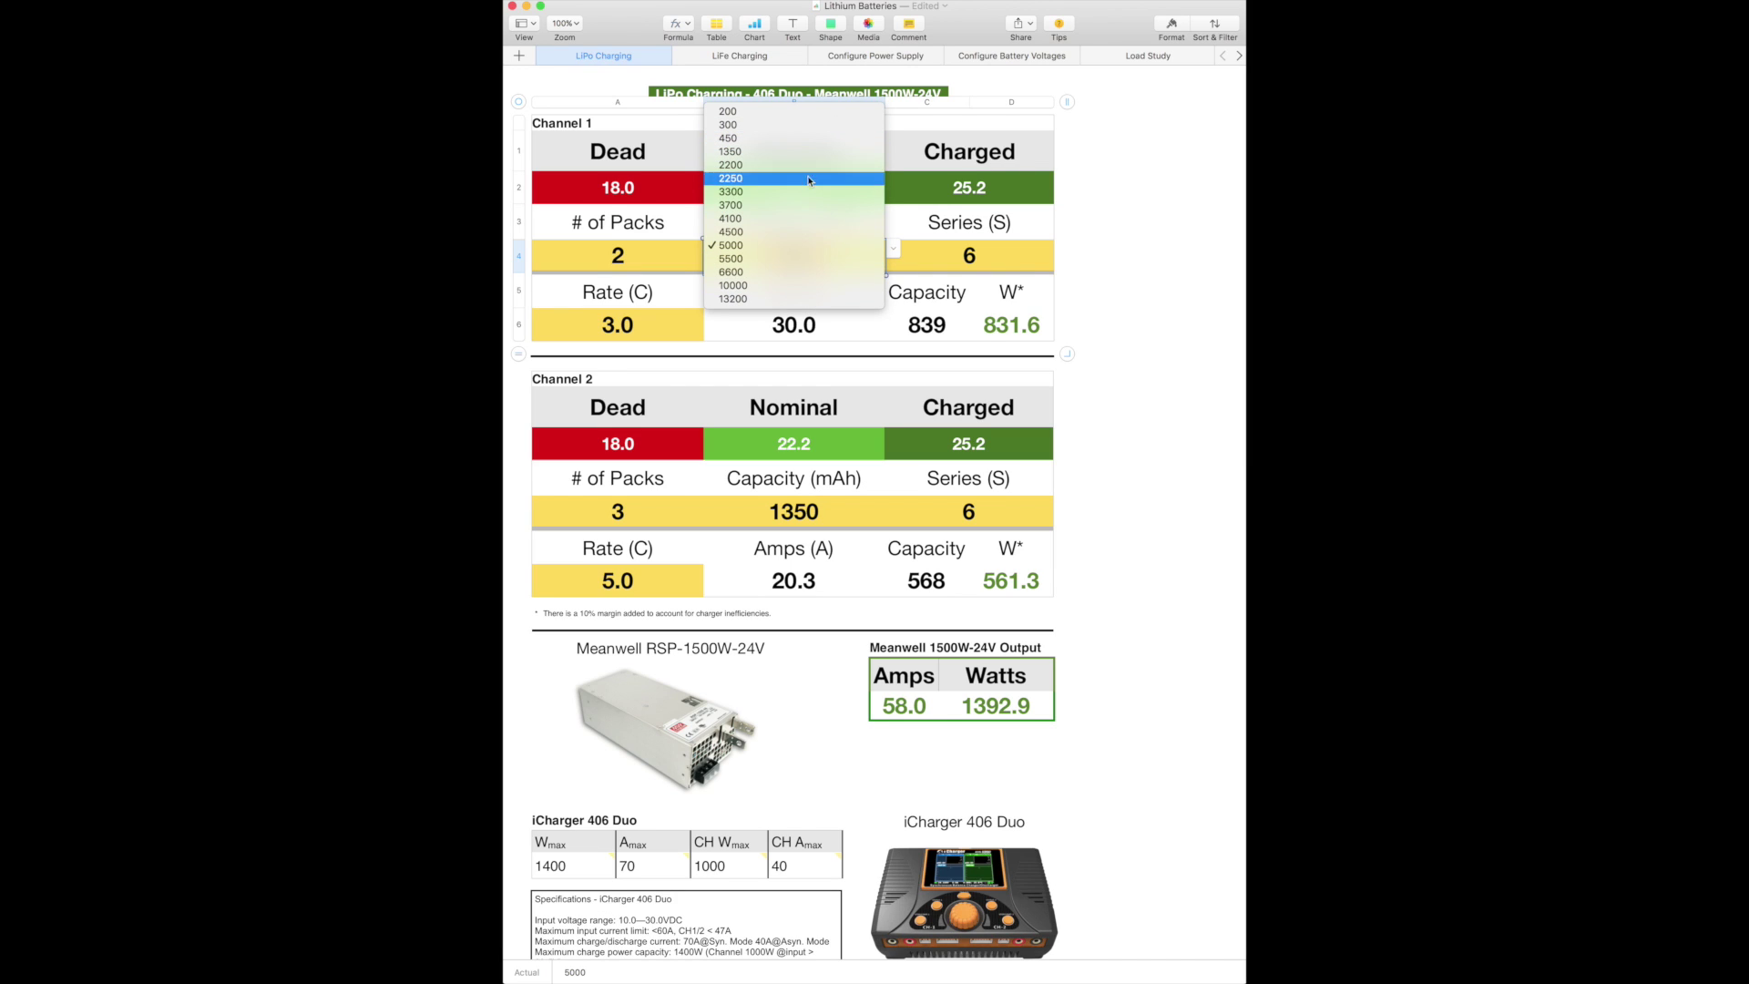
pyautogui.click(792, 247)
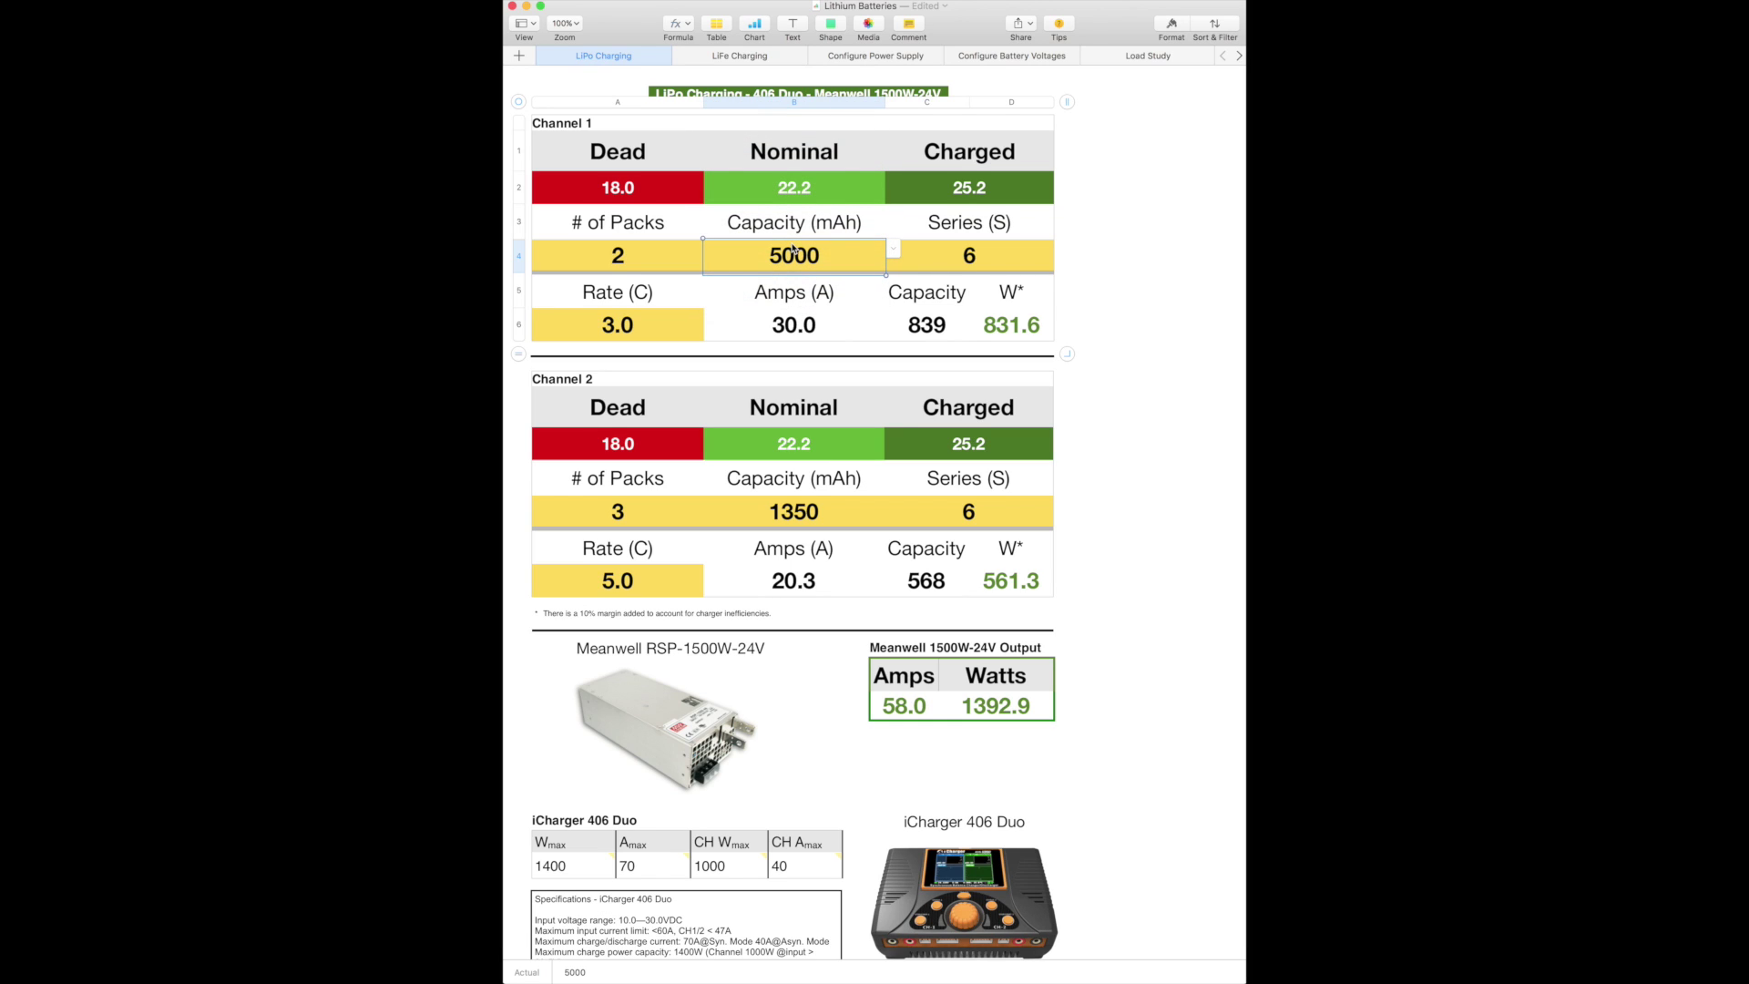
pyautogui.click(634, 260)
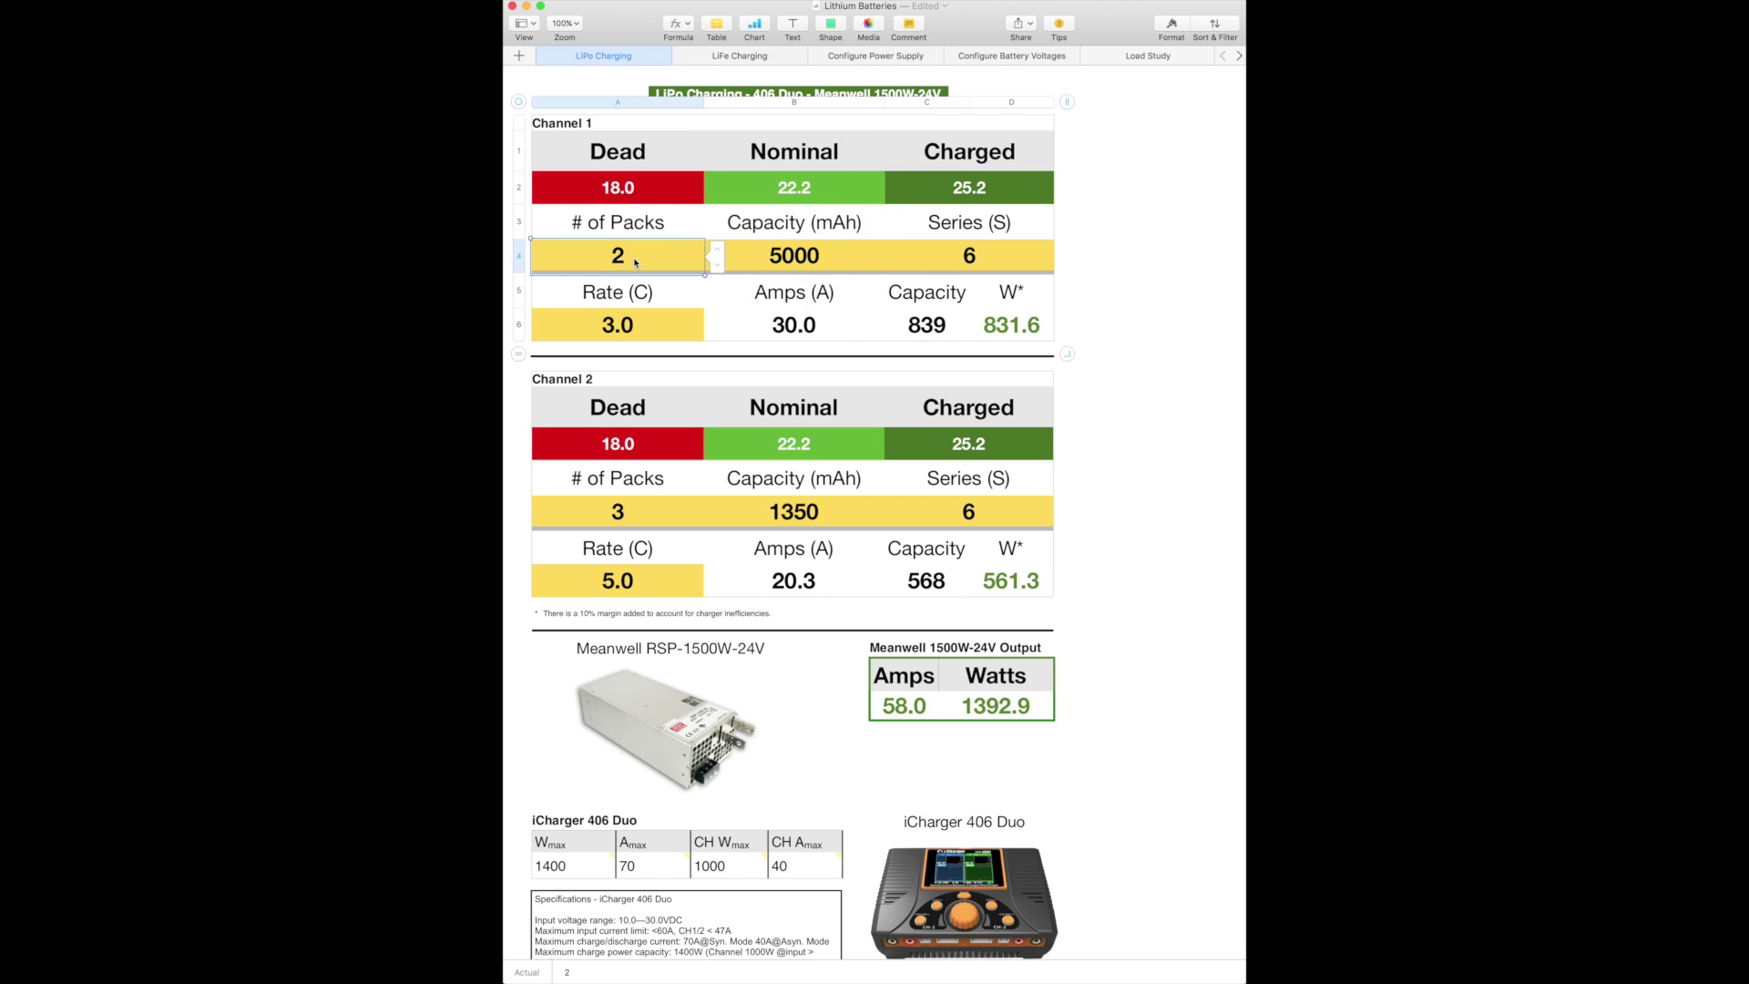
# - Step Channel 1's charge rate from 3.0C down to 1.0C, giving 10.0 A and 277.2 W
pyautogui.click(644, 329)
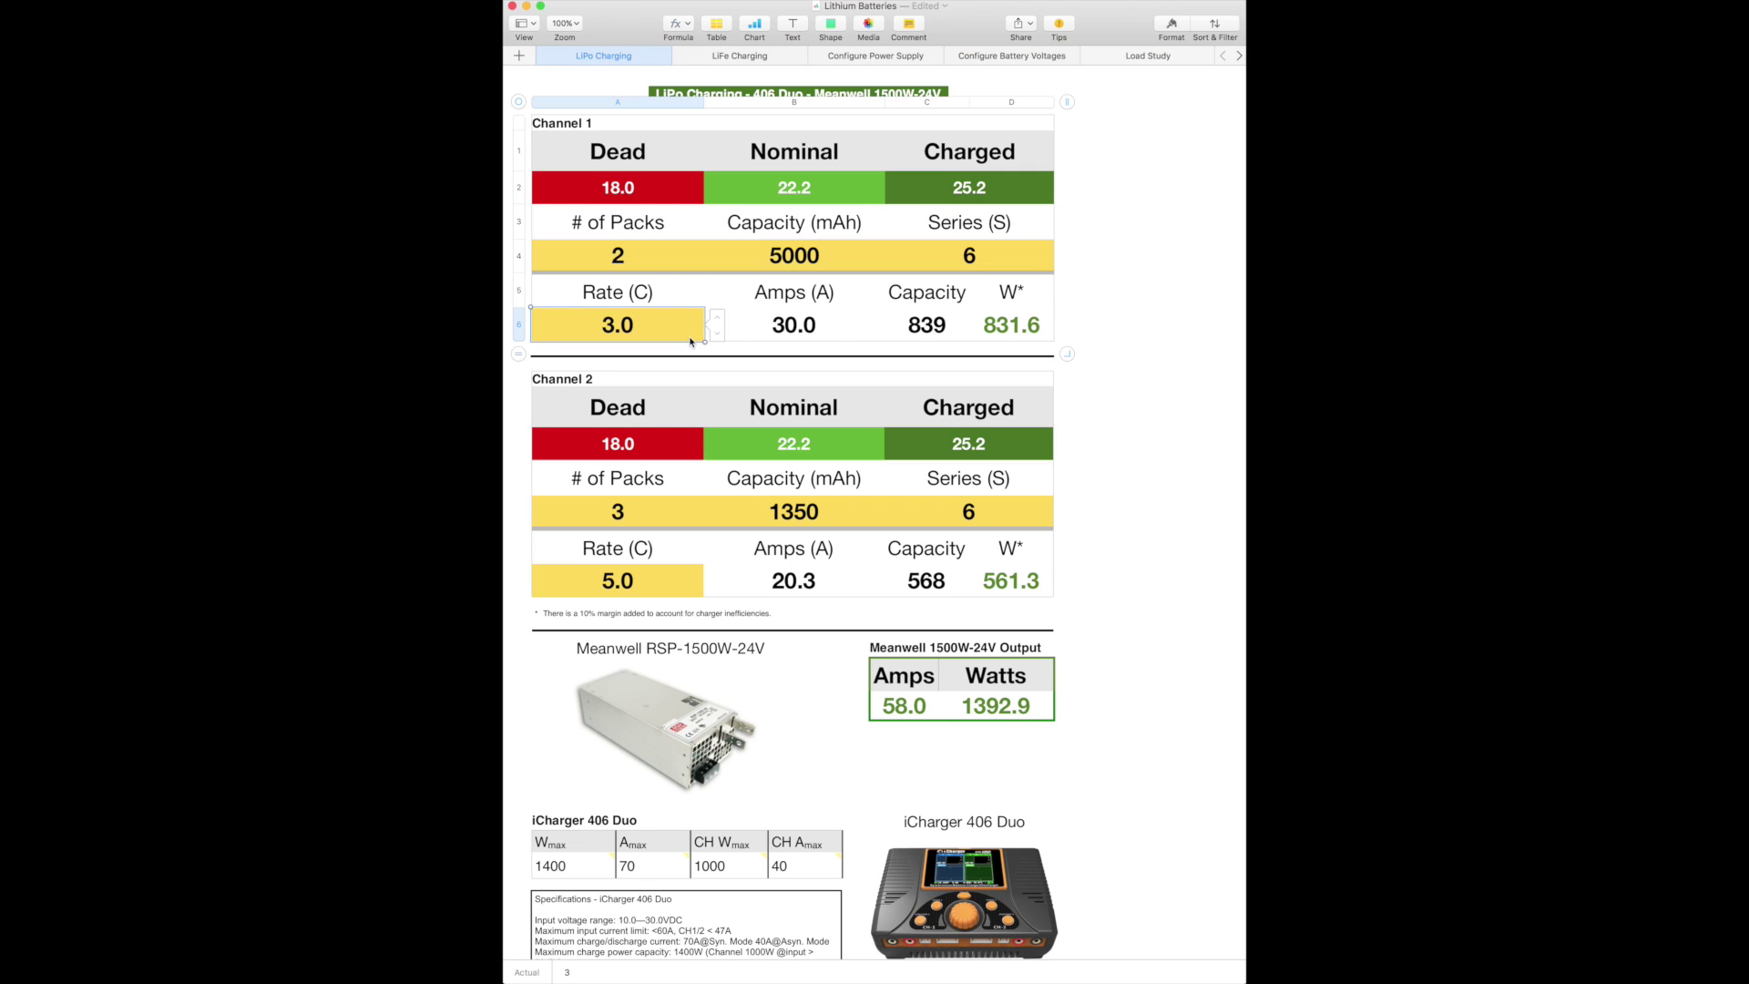
pyautogui.click(719, 335)
pyautogui.click(719, 335)
pyautogui.click(719, 335)
pyautogui.click(718, 334)
pyautogui.click(719, 334)
pyautogui.click(719, 334)
pyautogui.click(719, 335)
pyautogui.click(719, 334)
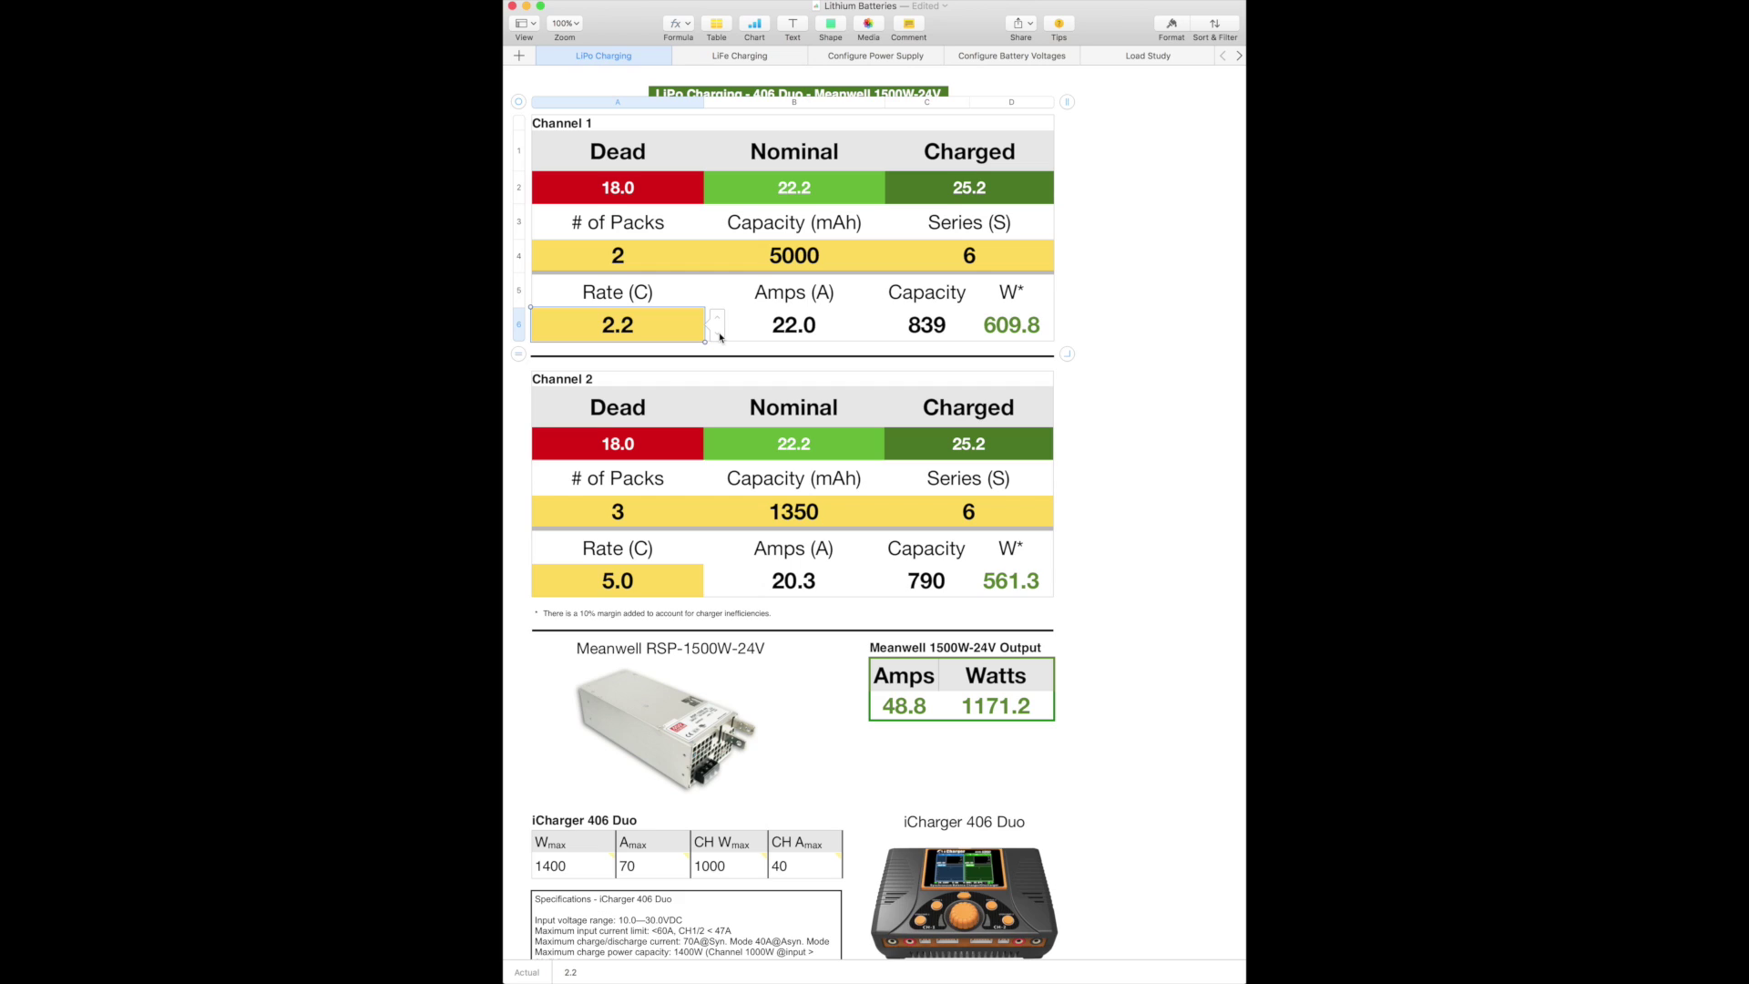
pyautogui.click(719, 334)
pyautogui.click(719, 334)
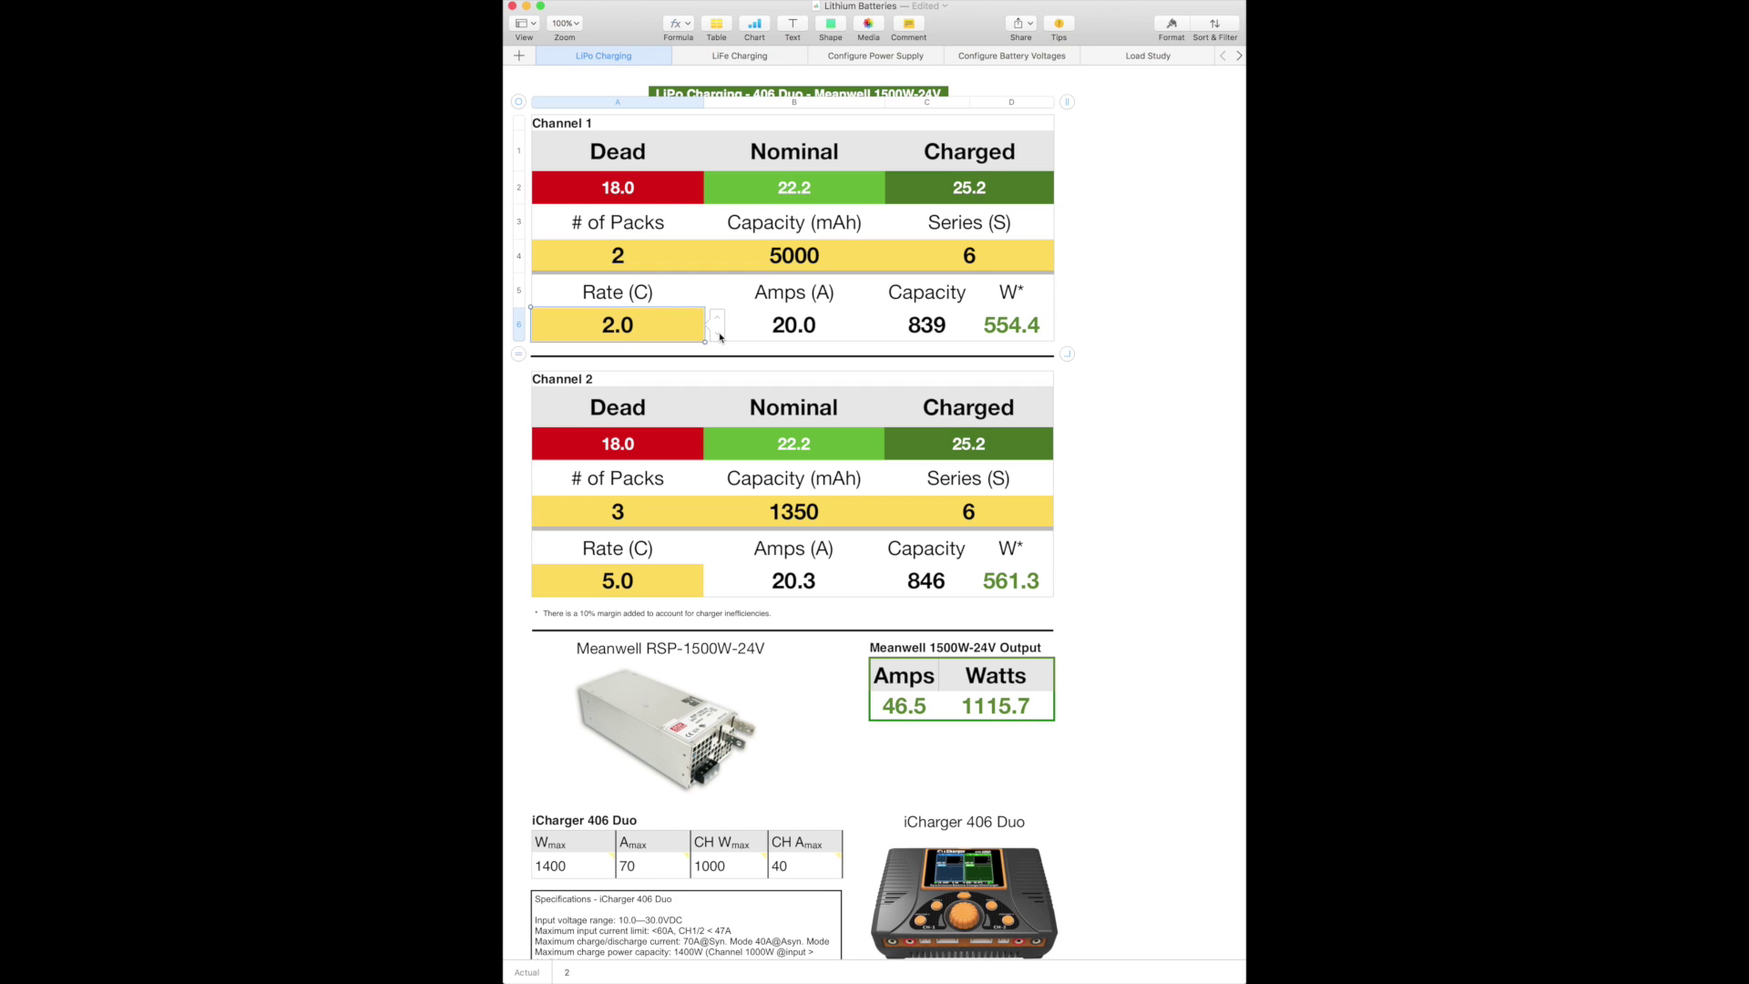
pyautogui.click(718, 320)
pyautogui.click(718, 320)
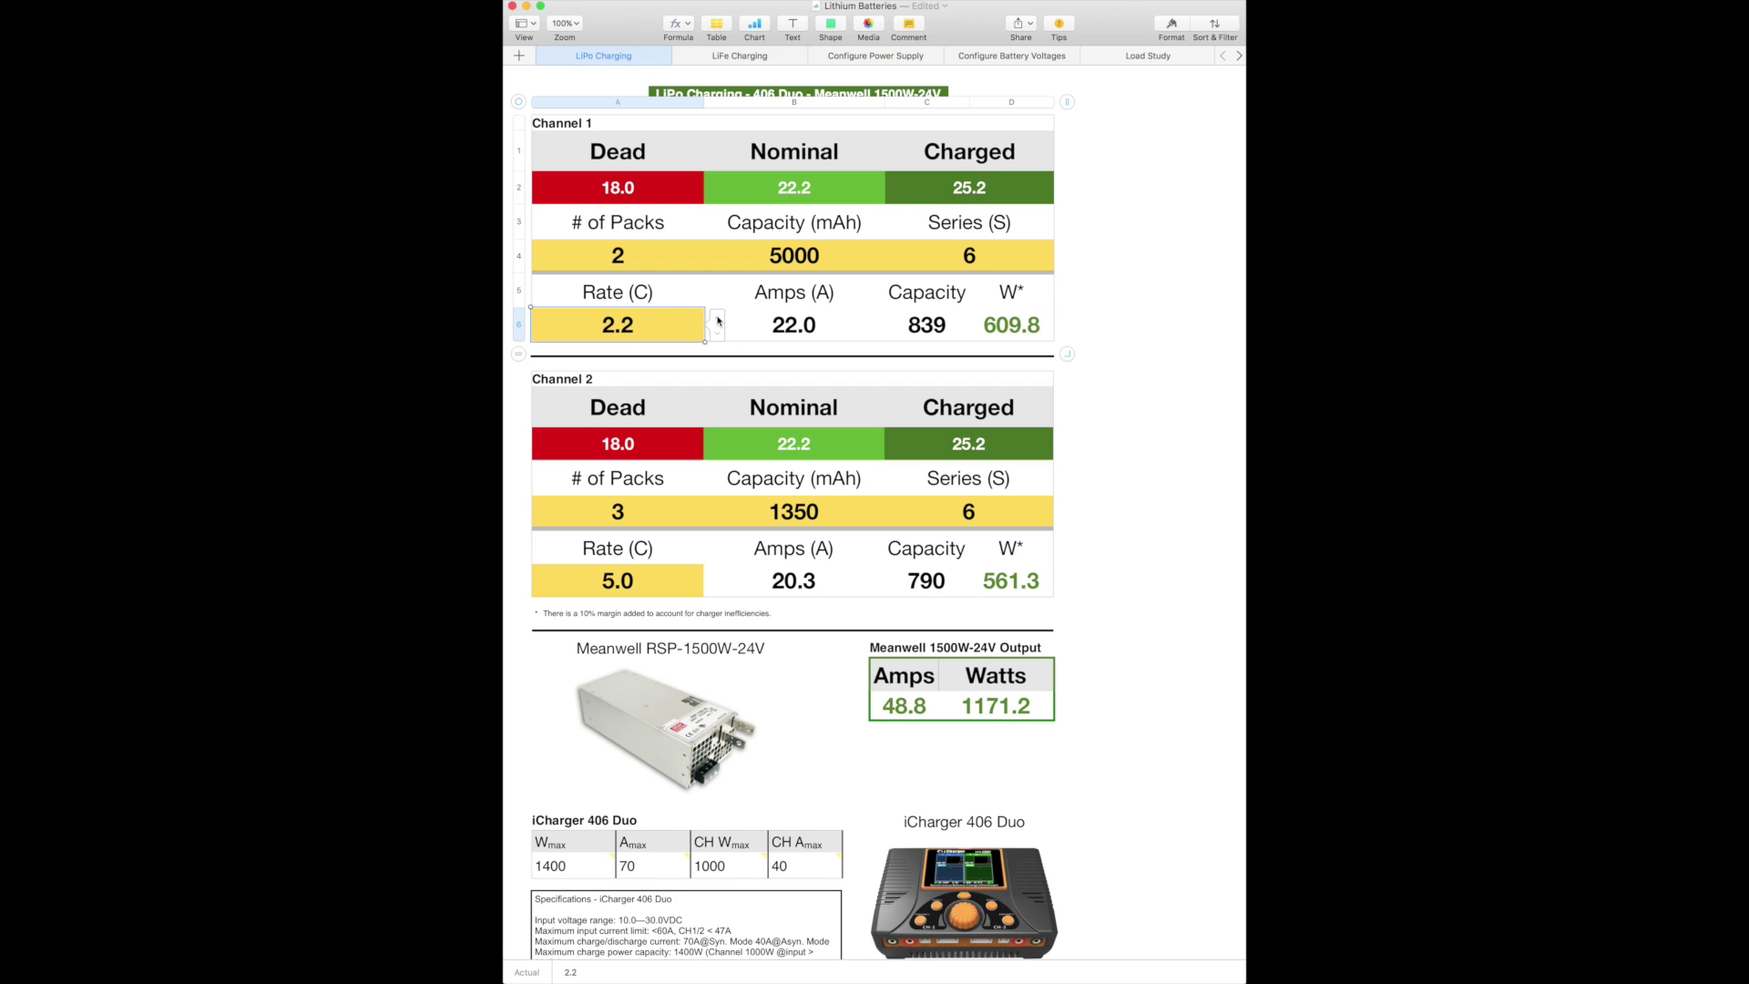
pyautogui.click(718, 320)
pyautogui.click(718, 320)
pyautogui.click(718, 319)
pyautogui.click(718, 320)
pyautogui.click(718, 320)
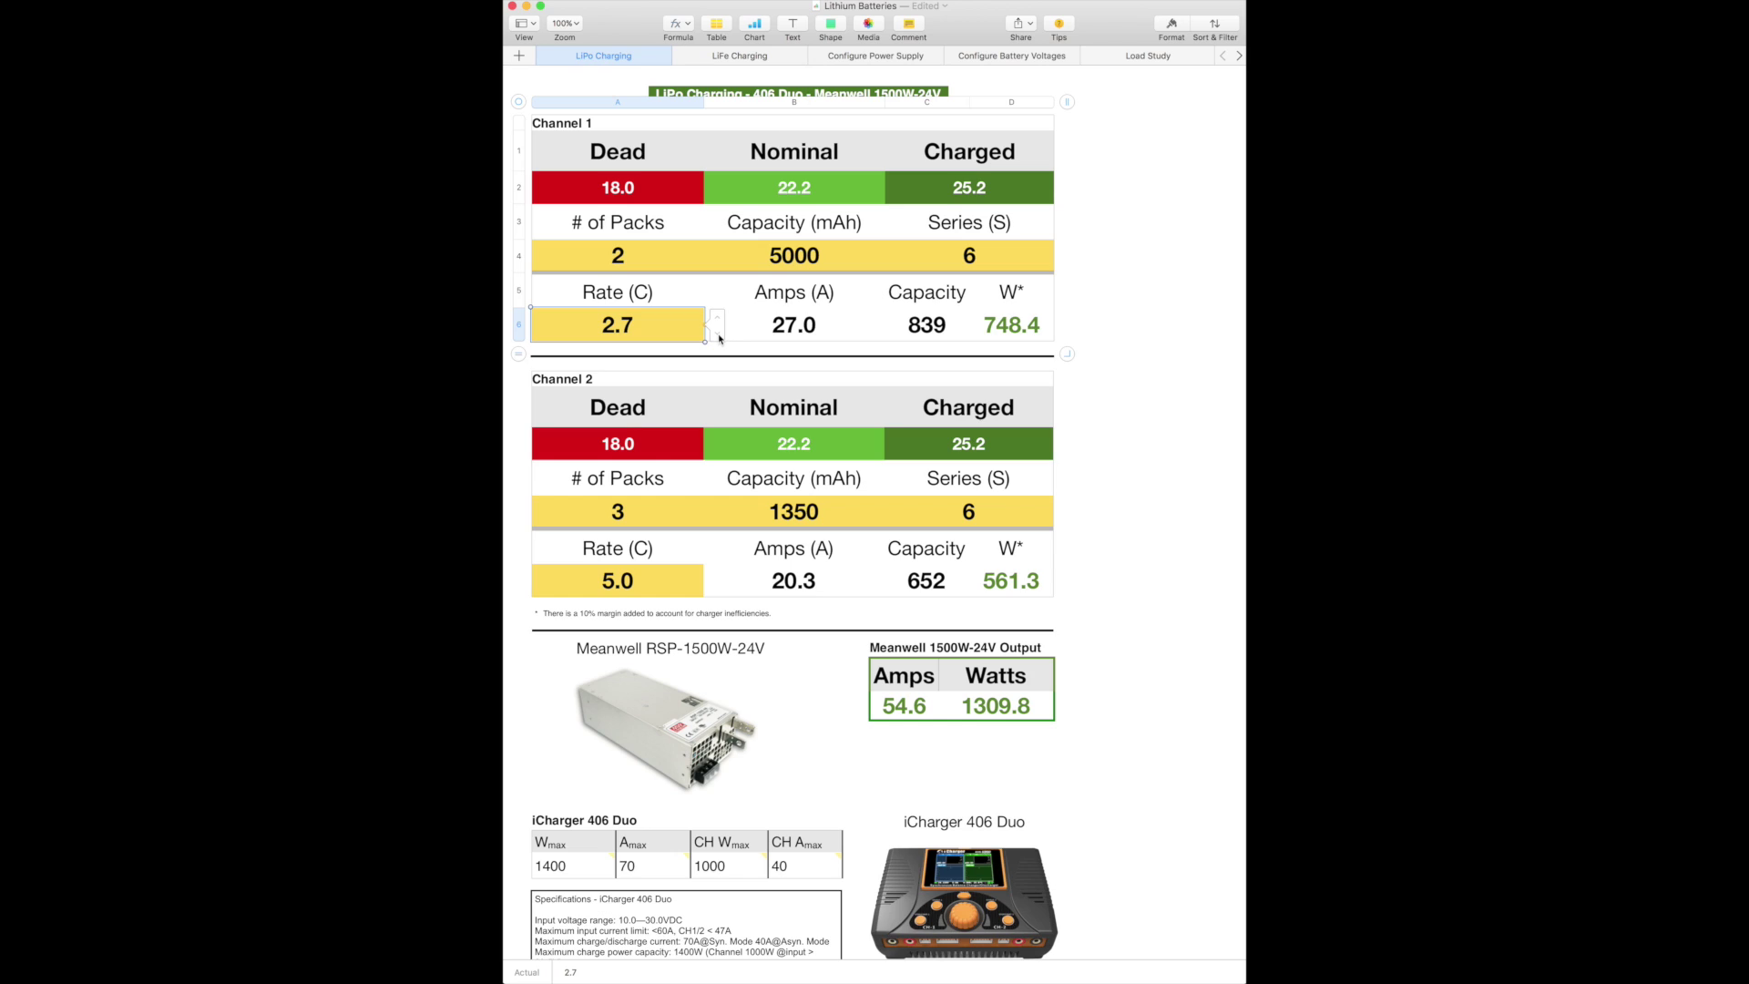
pyautogui.click(717, 336)
pyautogui.click(718, 336)
pyautogui.click(718, 336)
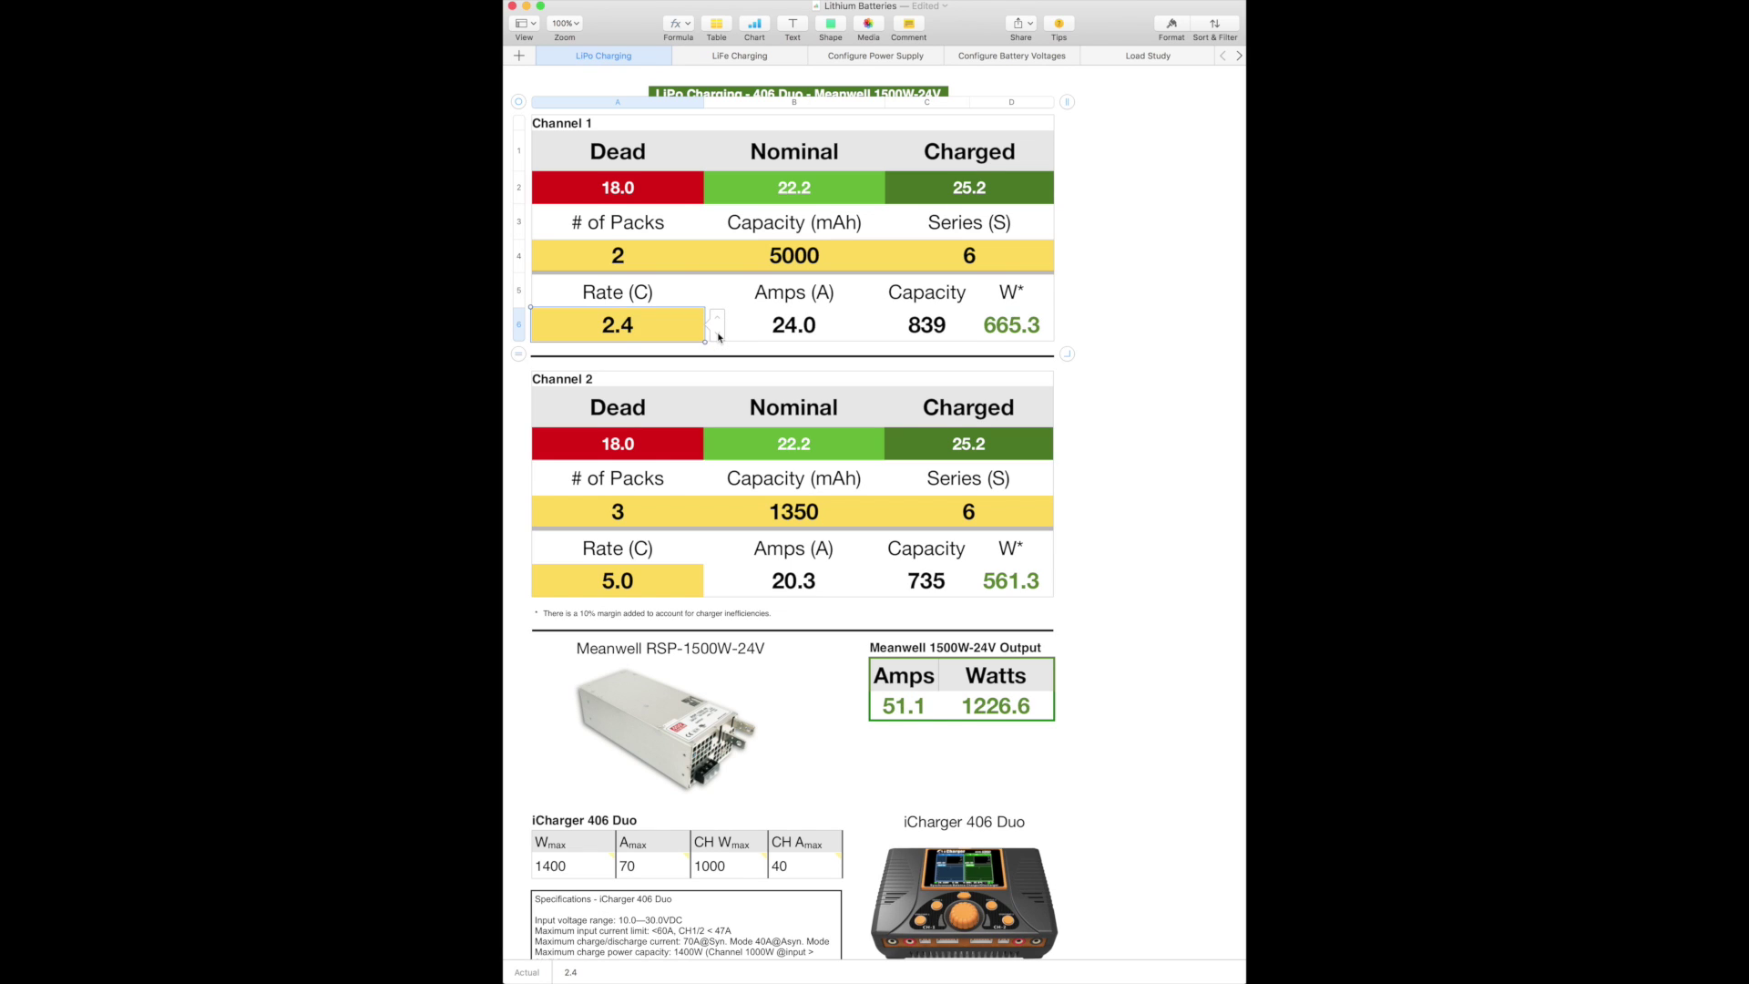
pyautogui.click(718, 336)
pyautogui.click(718, 336)
pyautogui.click(718, 337)
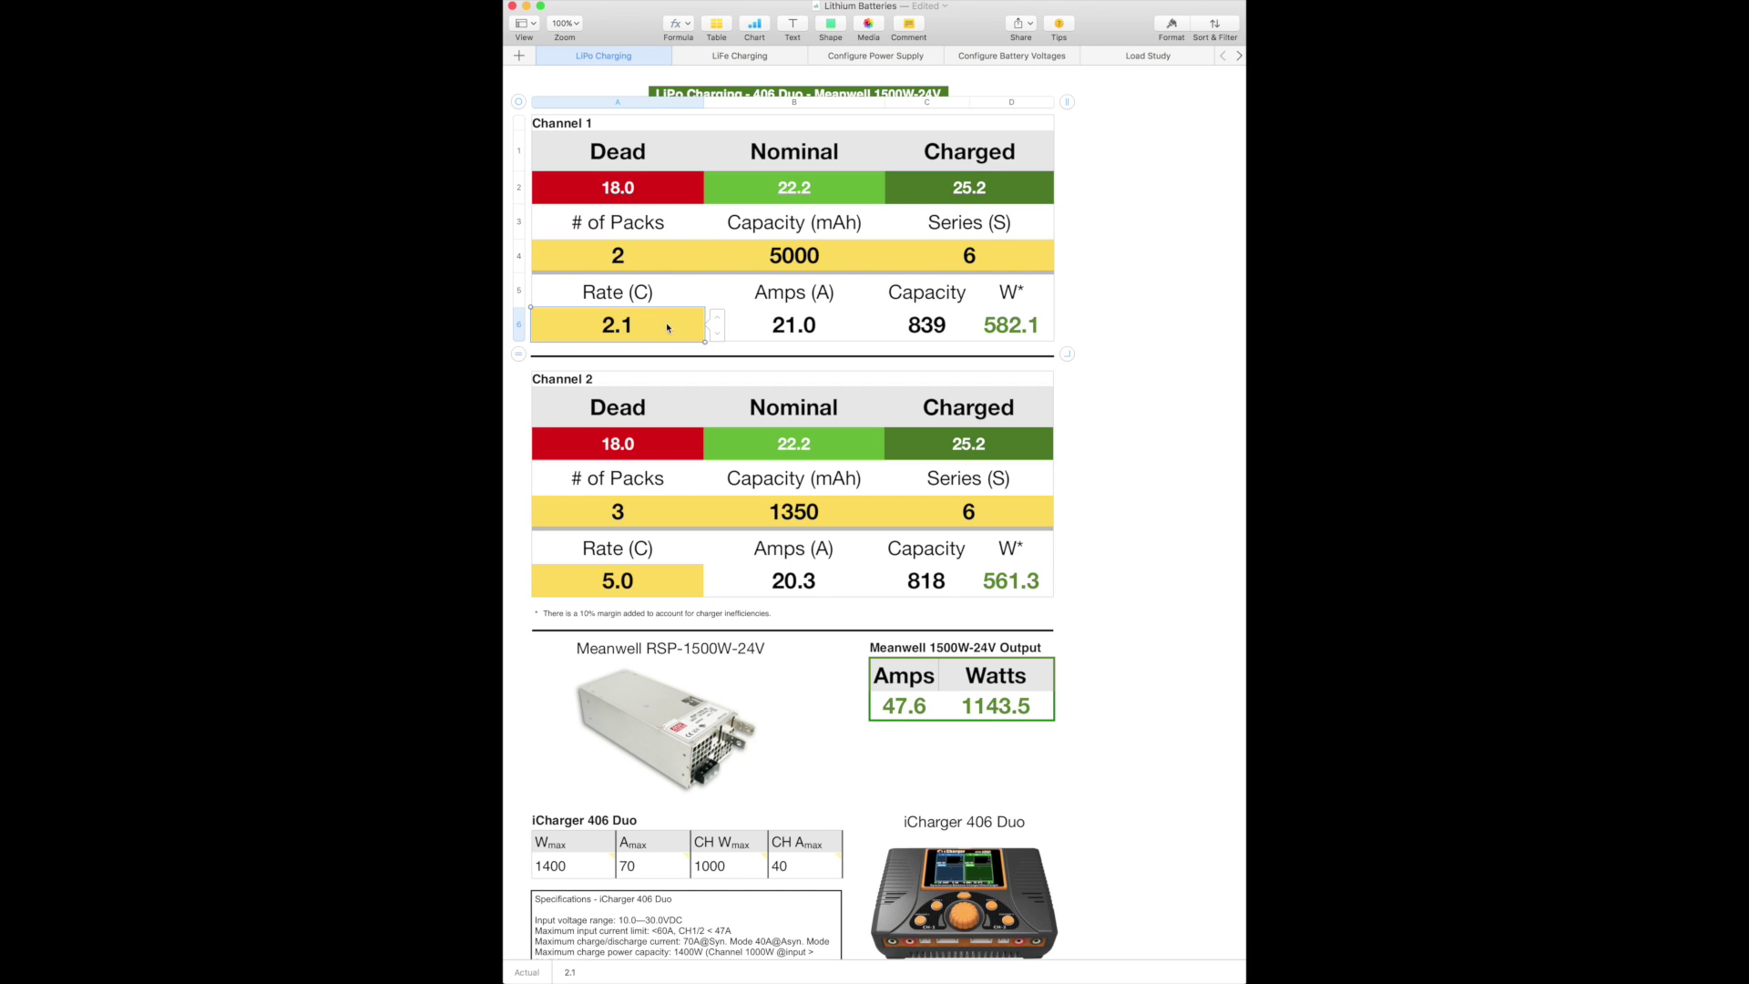
pyautogui.click(717, 335)
pyautogui.click(718, 335)
pyautogui.click(718, 335)
pyautogui.click(717, 335)
pyautogui.click(718, 335)
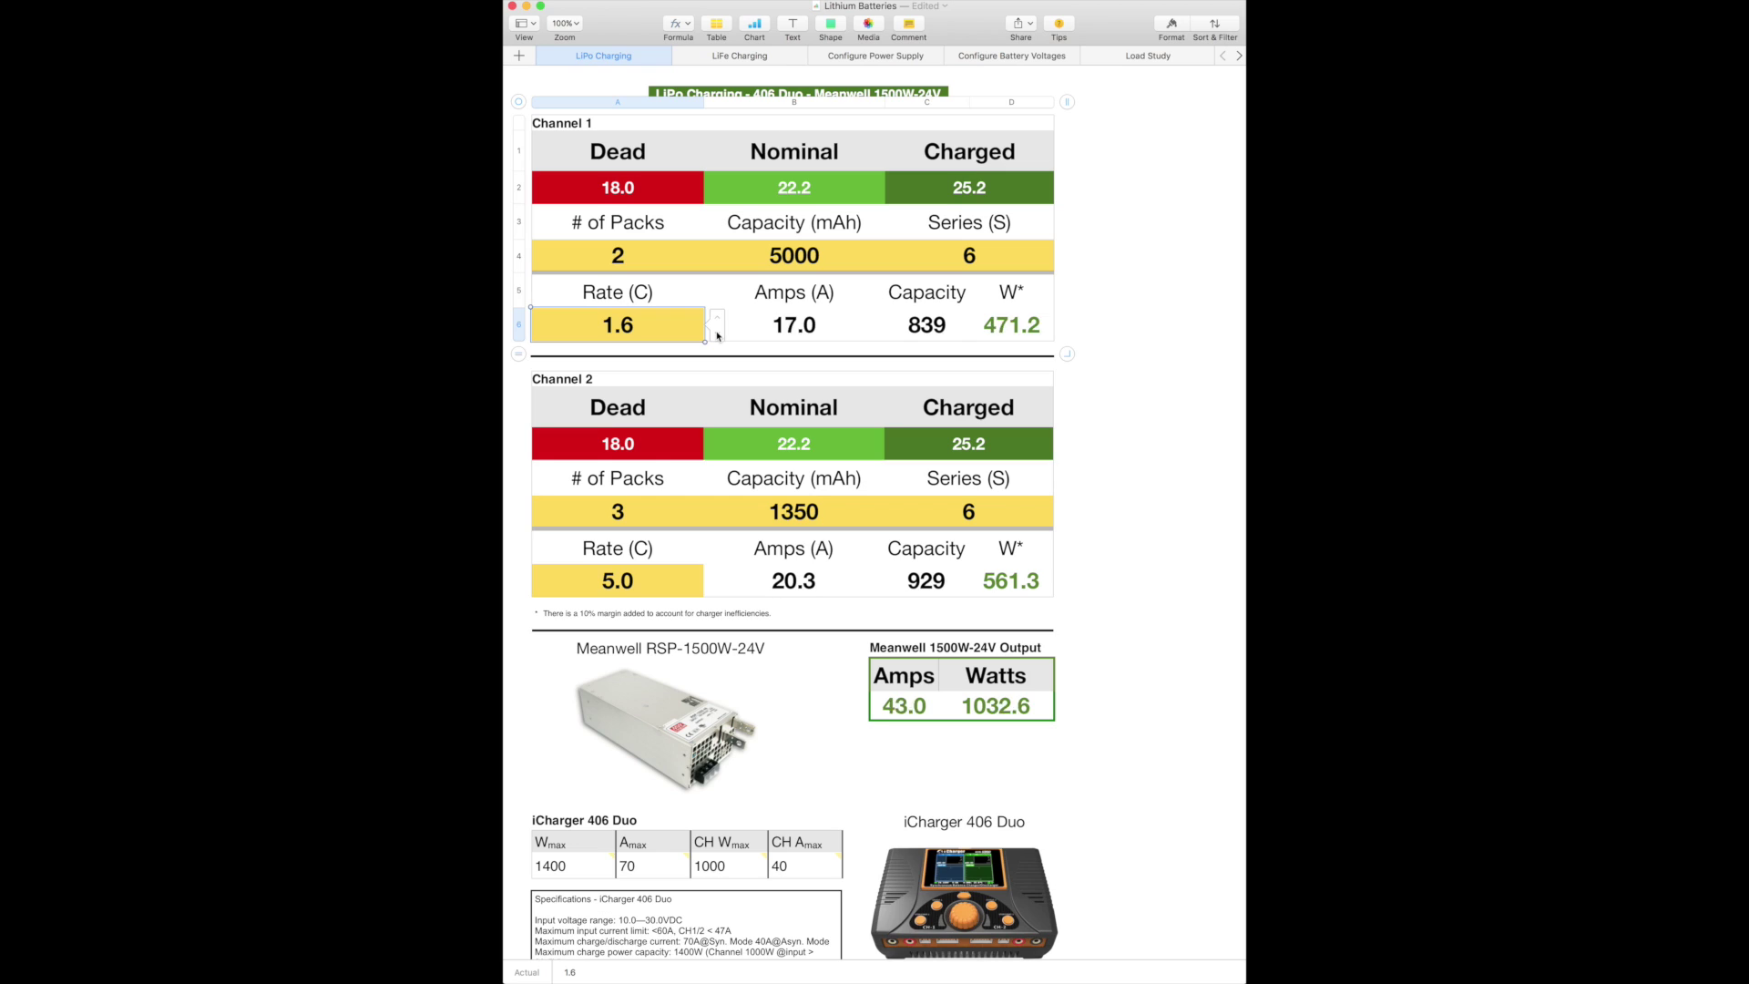
pyautogui.click(718, 336)
pyautogui.click(718, 336)
pyautogui.click(718, 335)
pyautogui.click(718, 335)
pyautogui.click(718, 335)
pyautogui.click(718, 335)
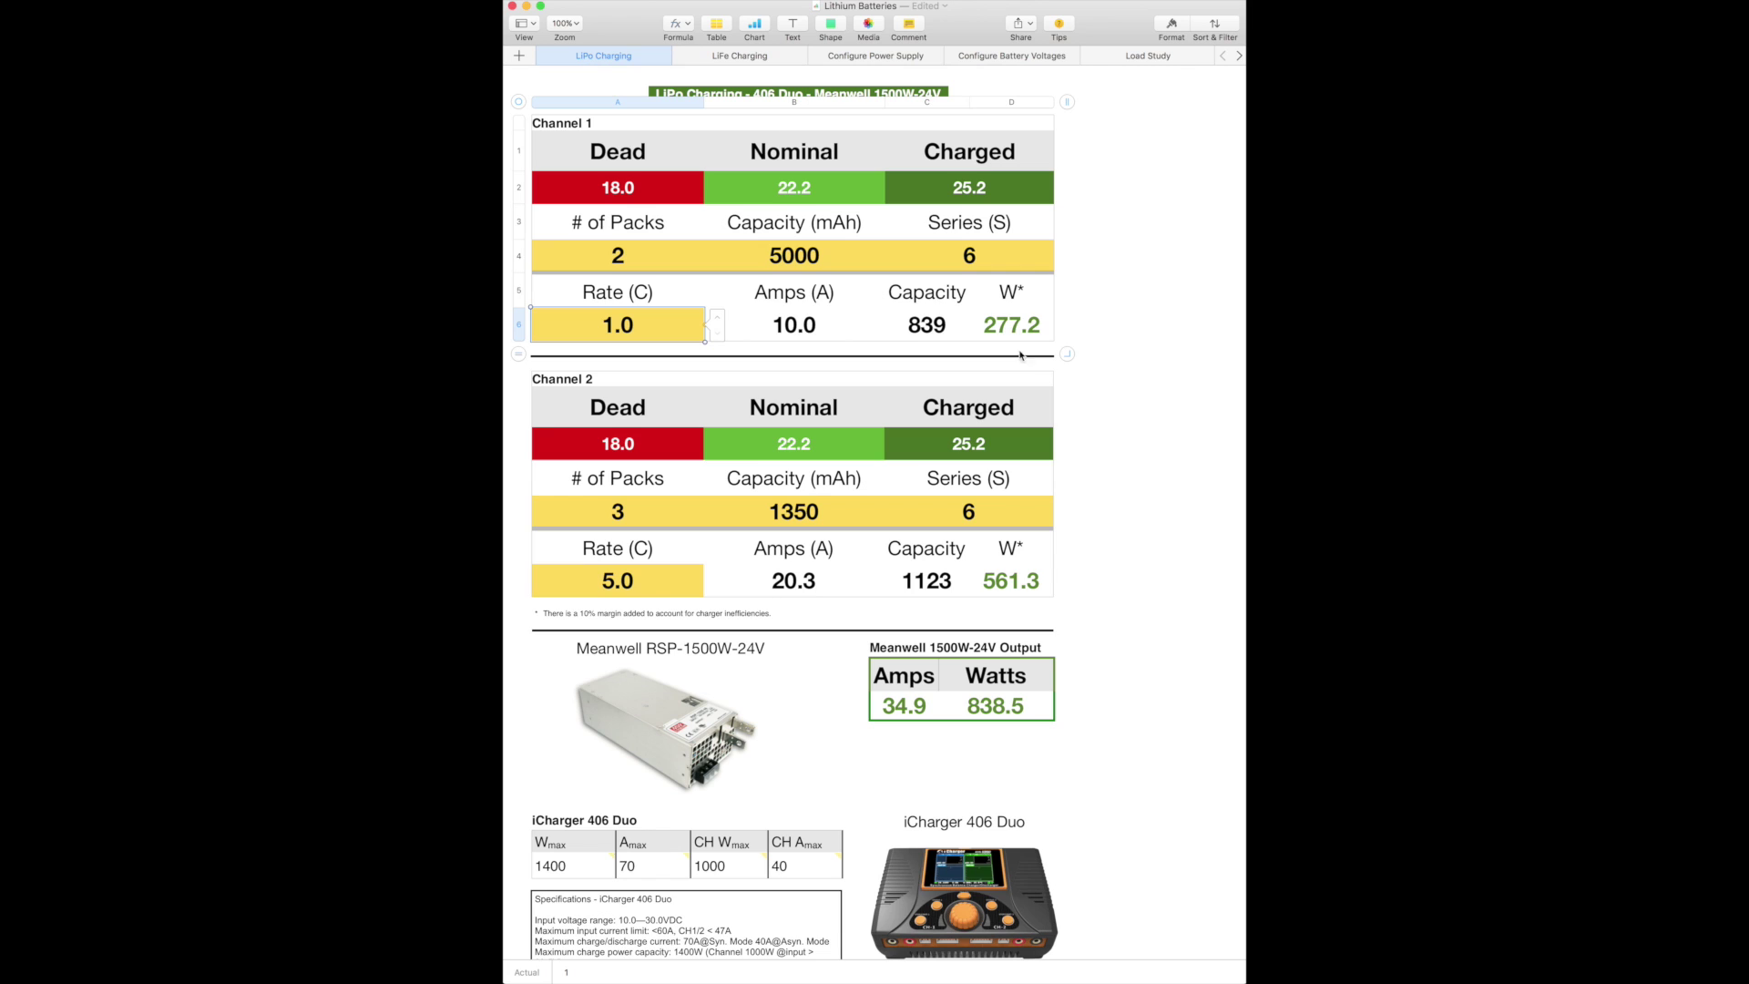
pyautogui.scroll(-5, 1128, 498)
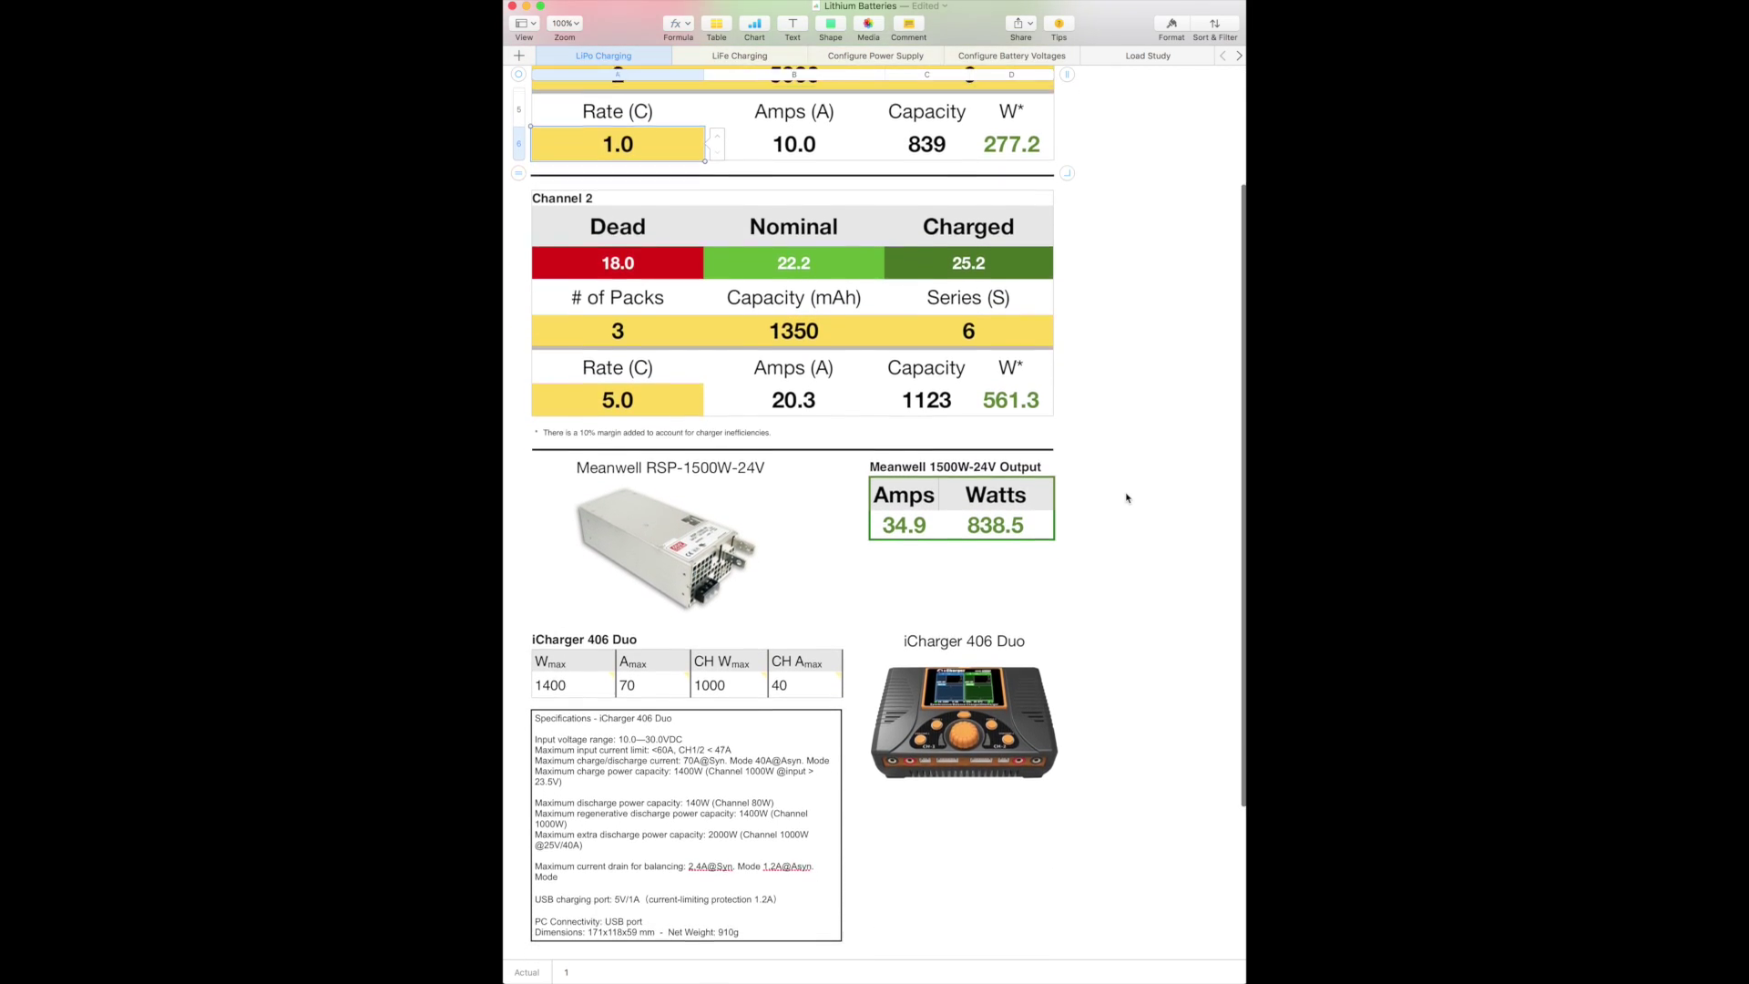
pyautogui.scroll(-2, 1128, 497)
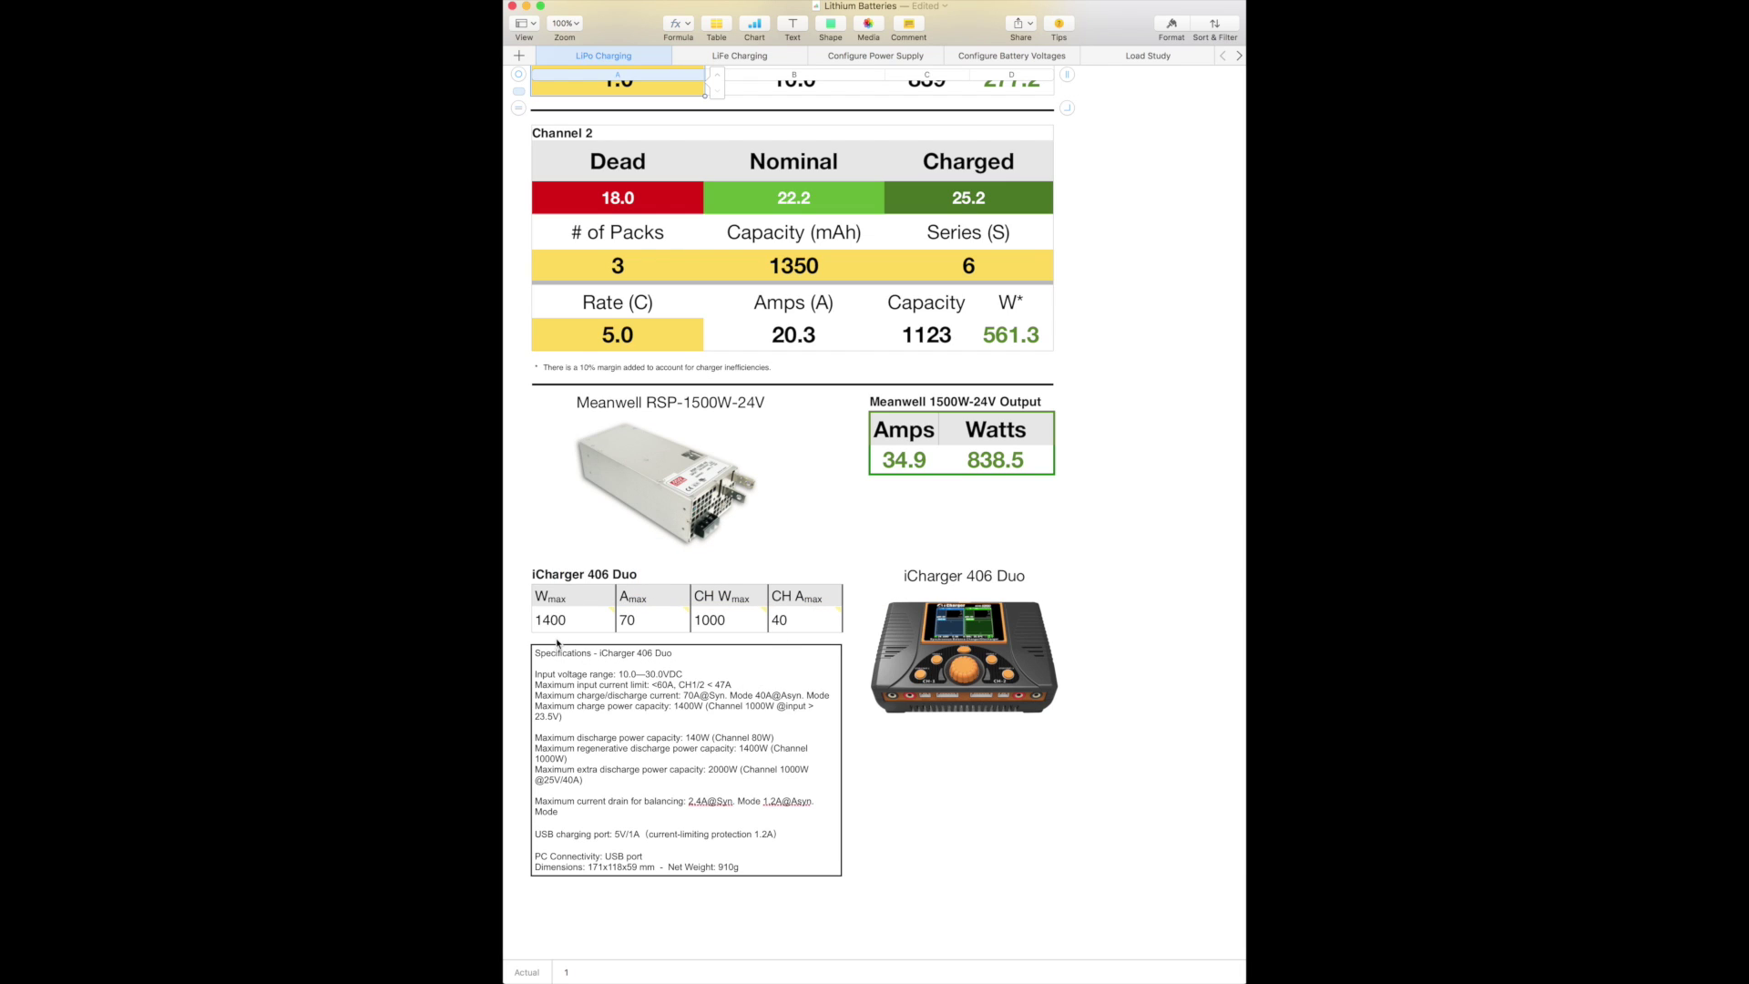
pyautogui.moveTo(546, 631)
pyautogui.moveTo(796, 632)
pyautogui.moveTo(711, 633)
pyautogui.scroll(5, 1094, 389)
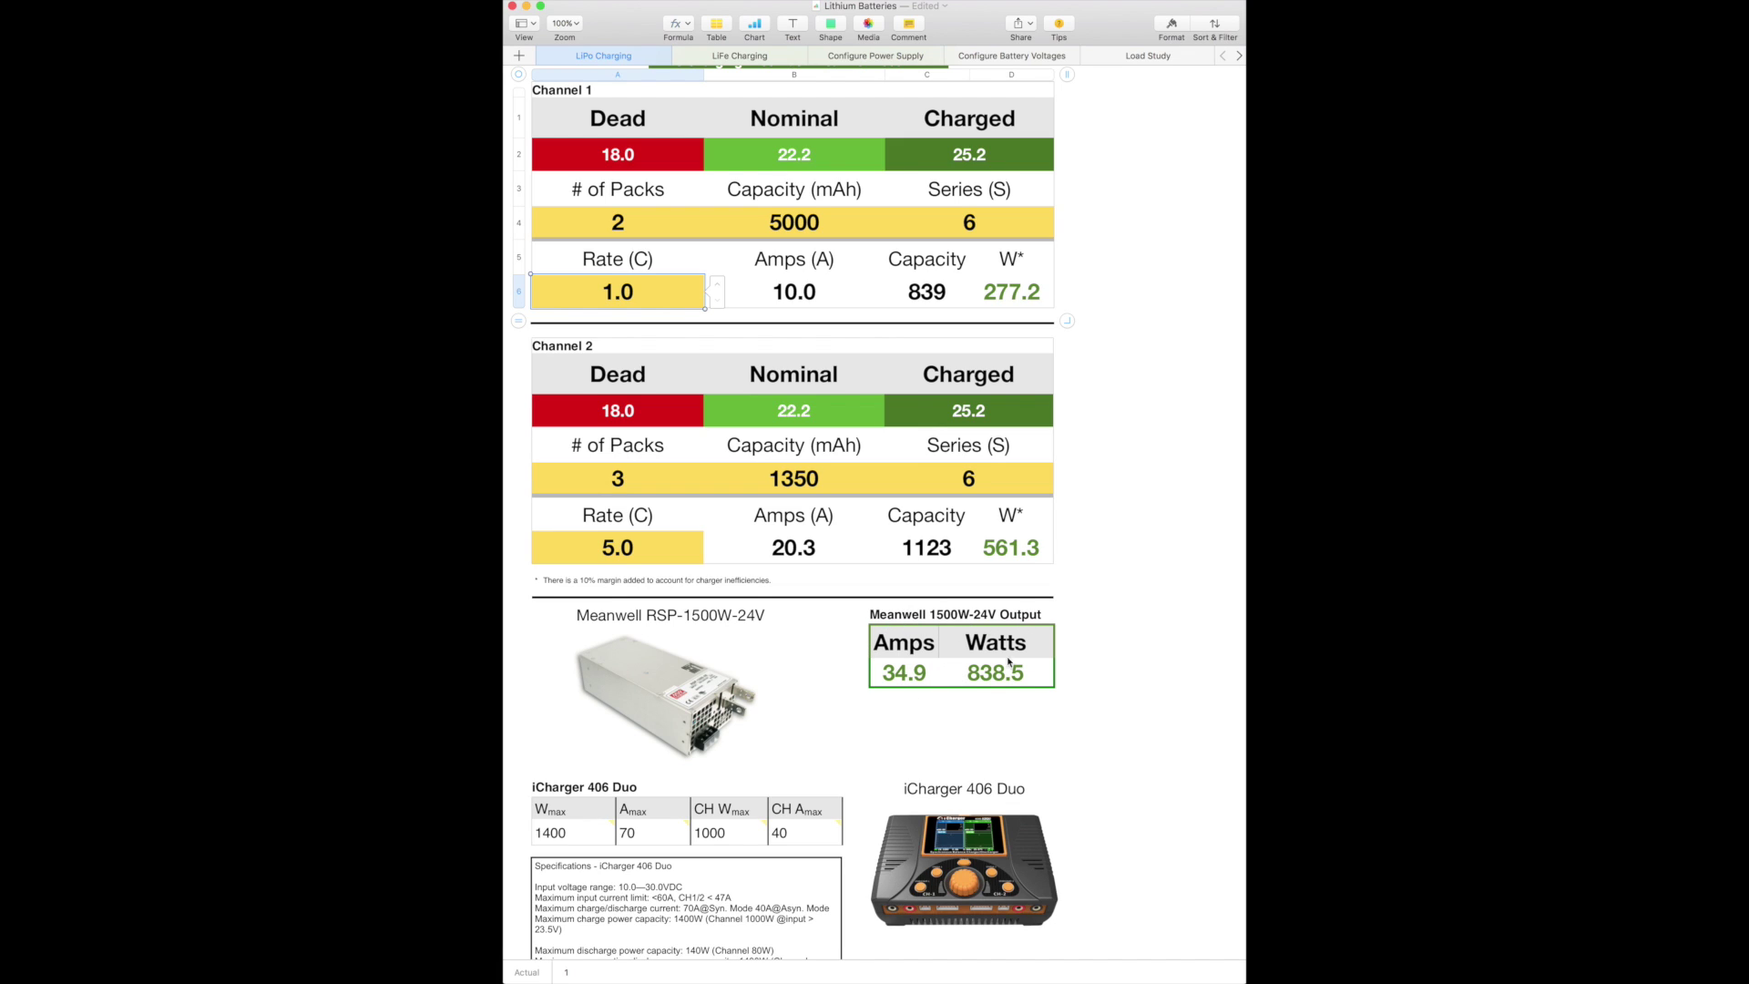
# - Raise Channel 1's charge rate back to 3.0C, drawing 30.0 A
pyautogui.scroll(2, 772, 701)
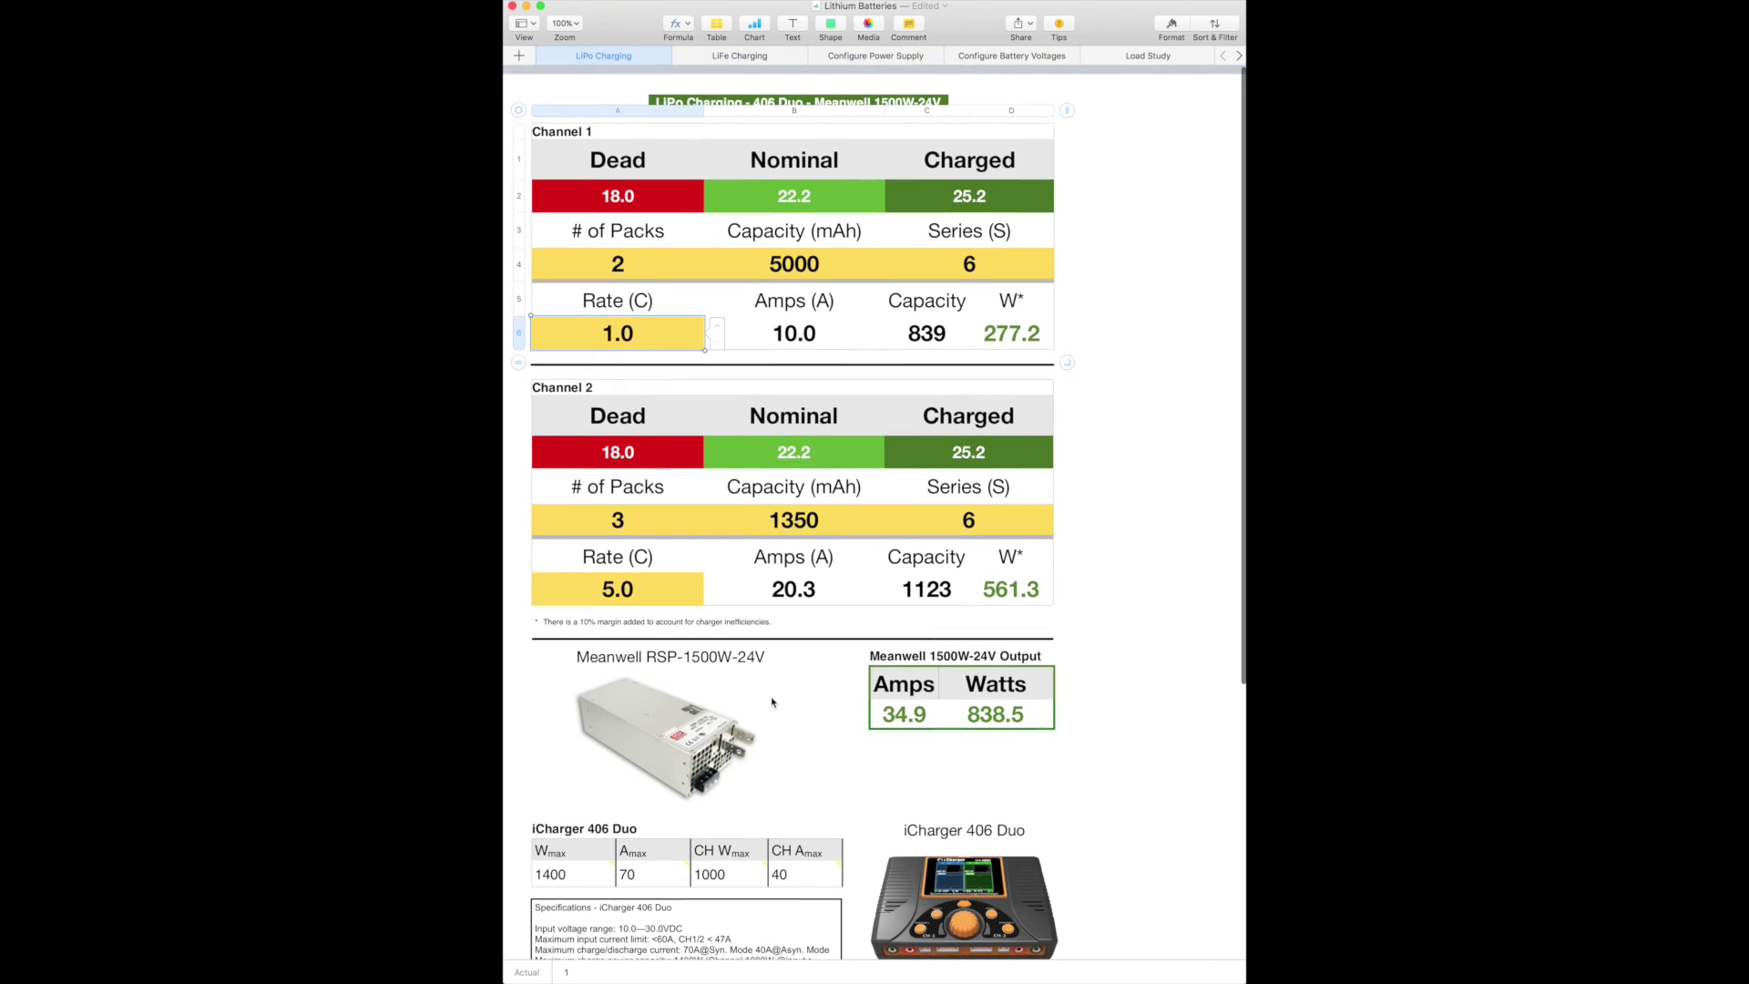
pyautogui.click(717, 318)
pyautogui.moveTo(718, 319); pyautogui.dragTo(718, 321)
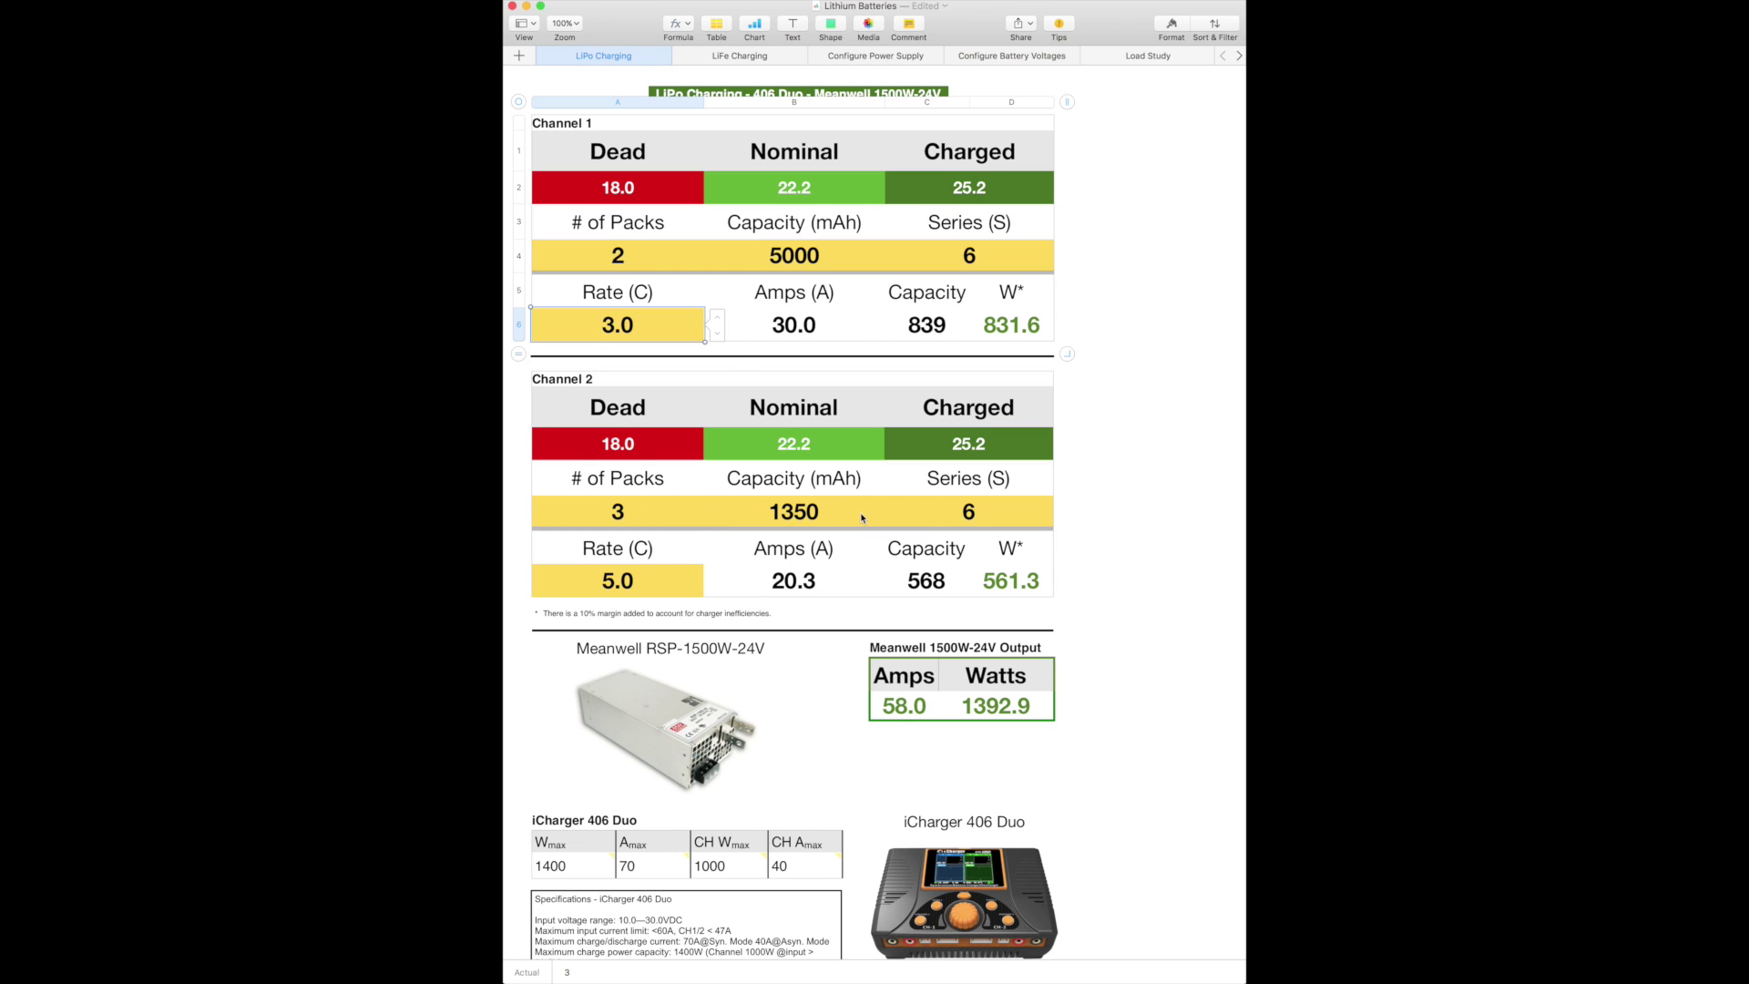
# - Select Channel 2's packs, capacity, series count and charge rate cells in turn
pyautogui.click(653, 525)
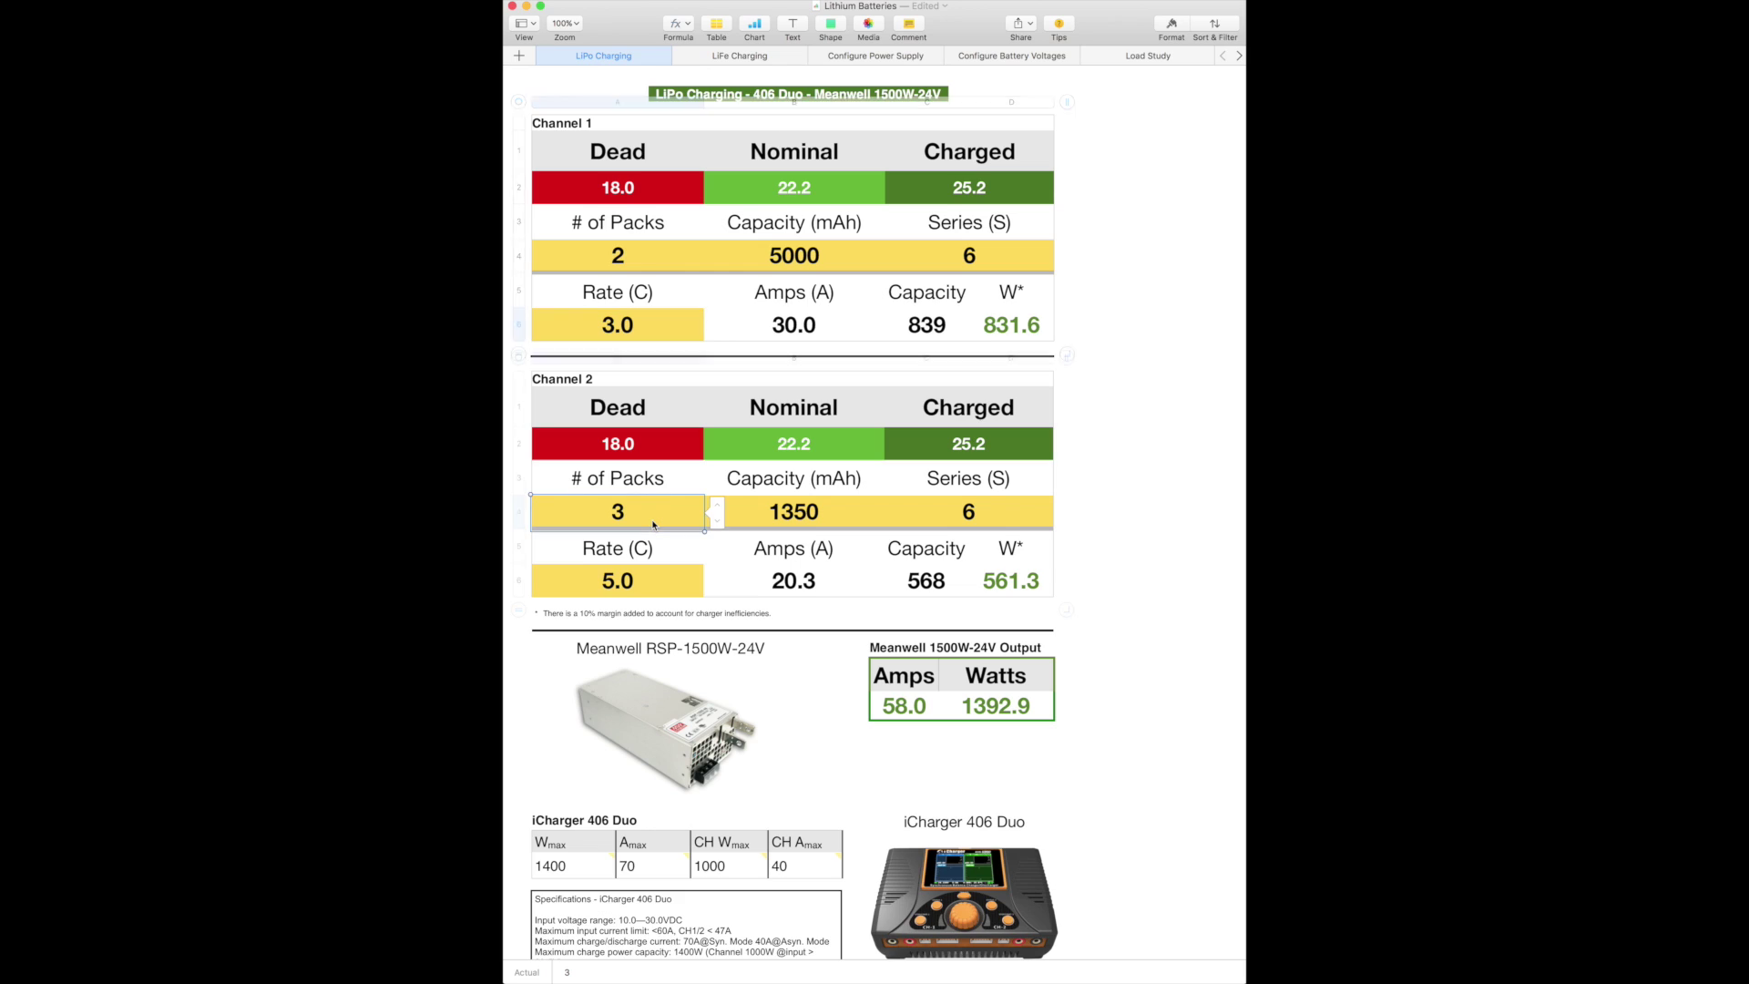
pyautogui.click(791, 516)
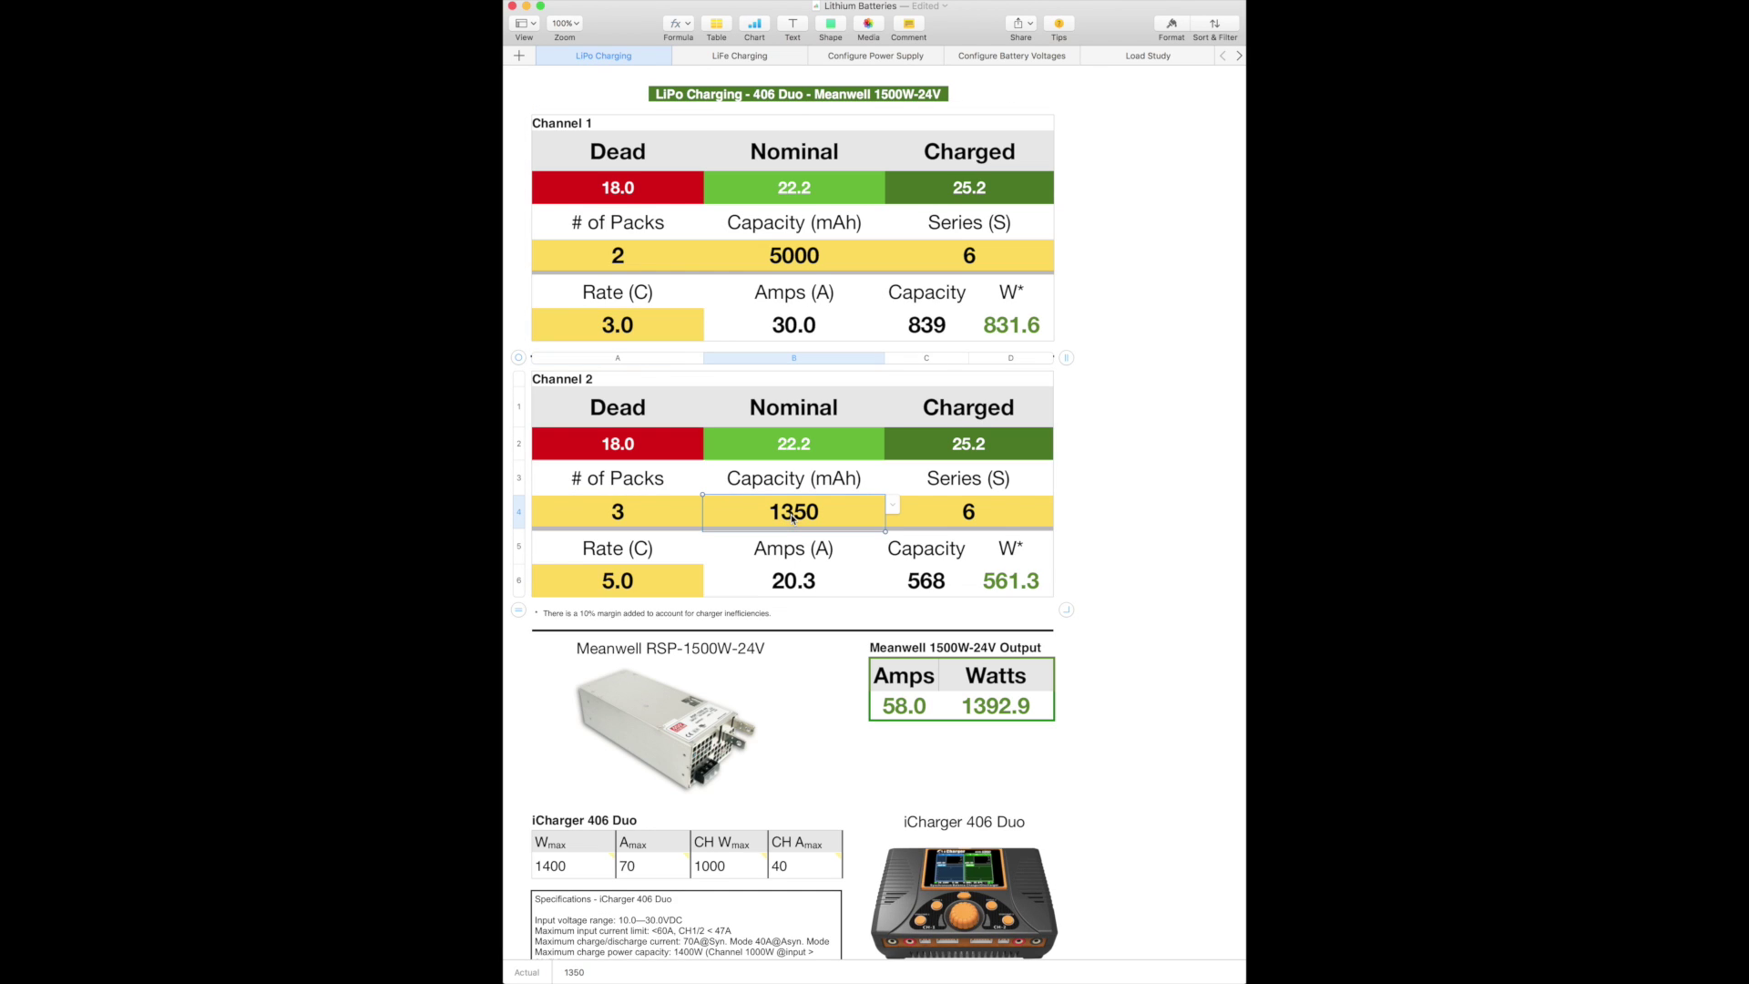
pyautogui.click(968, 514)
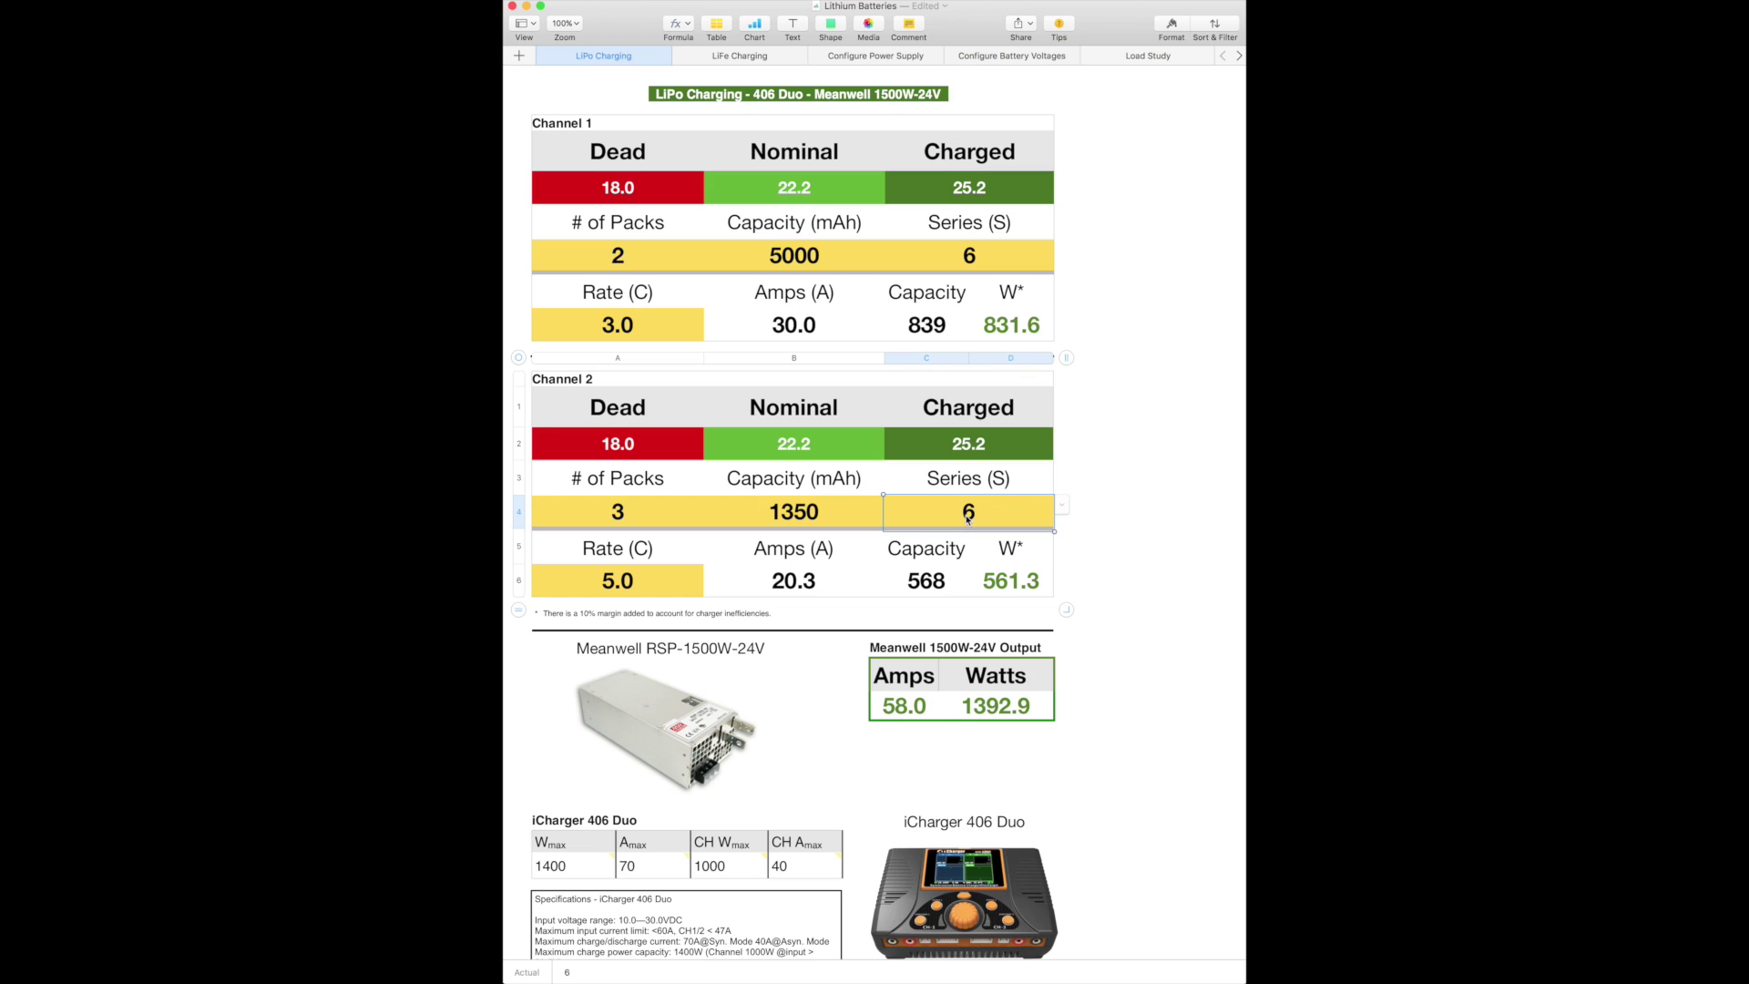
pyautogui.click(644, 591)
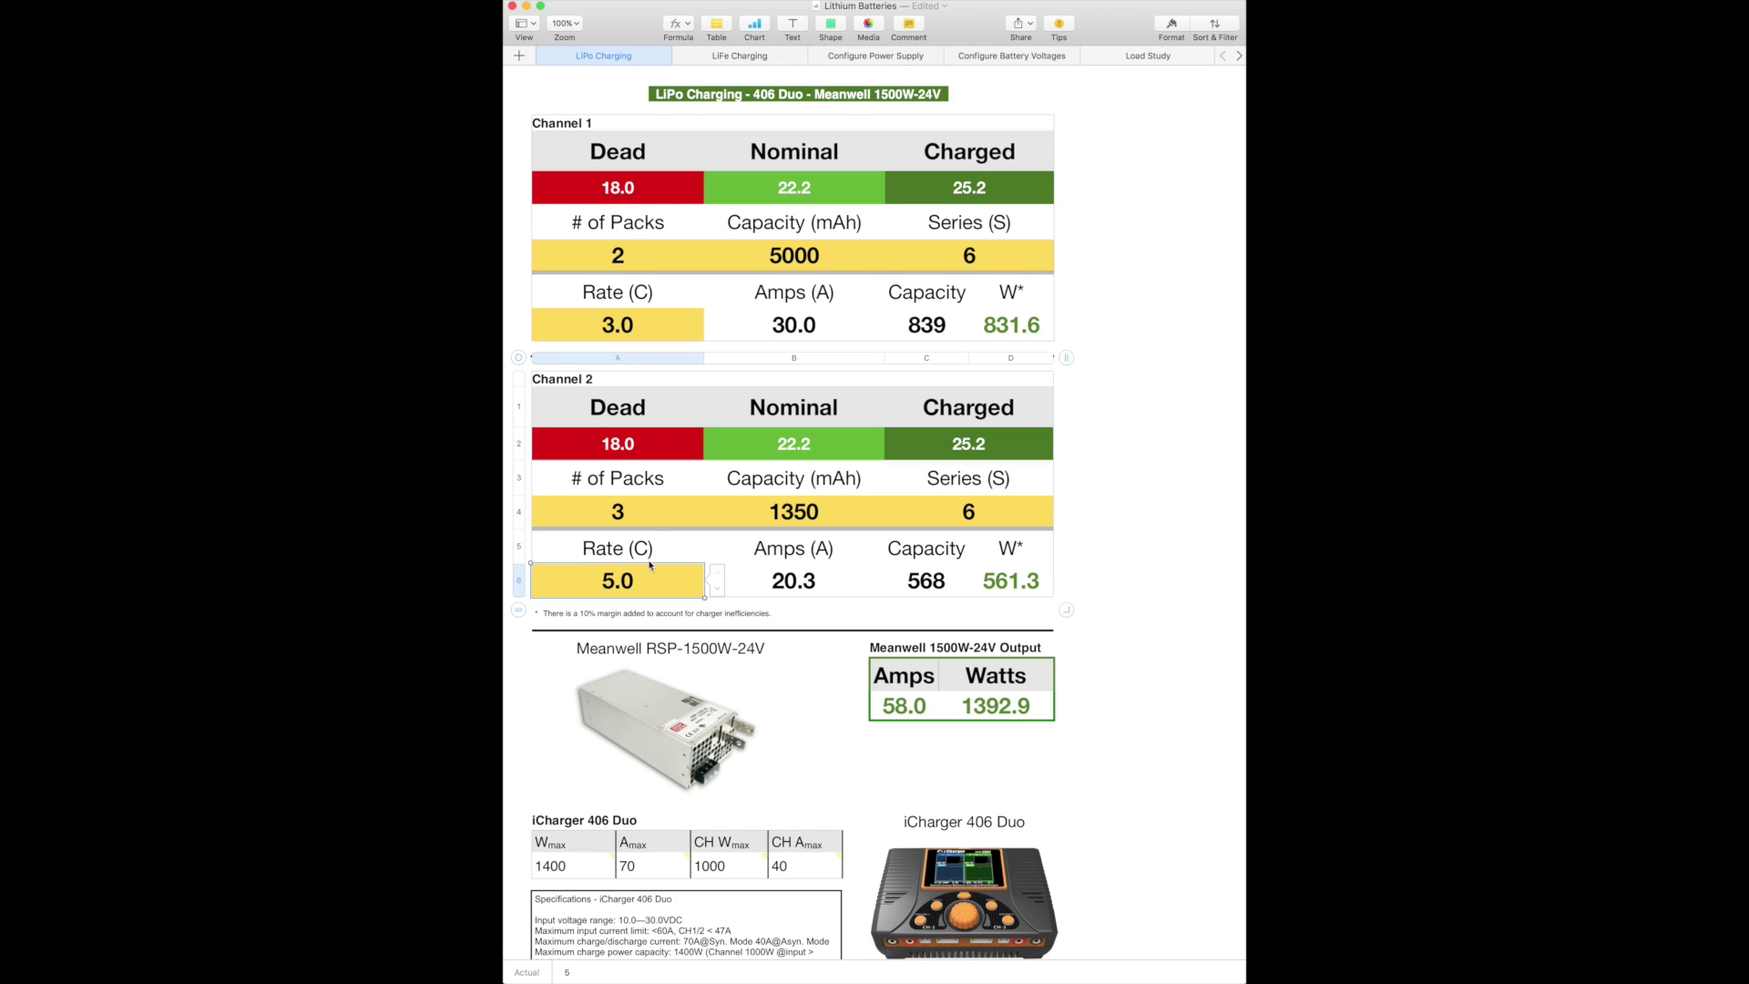
# - Nudge Channel 1's charge rate up to 3.1C, then settle it back at 3.0C
pyautogui.click(620, 323)
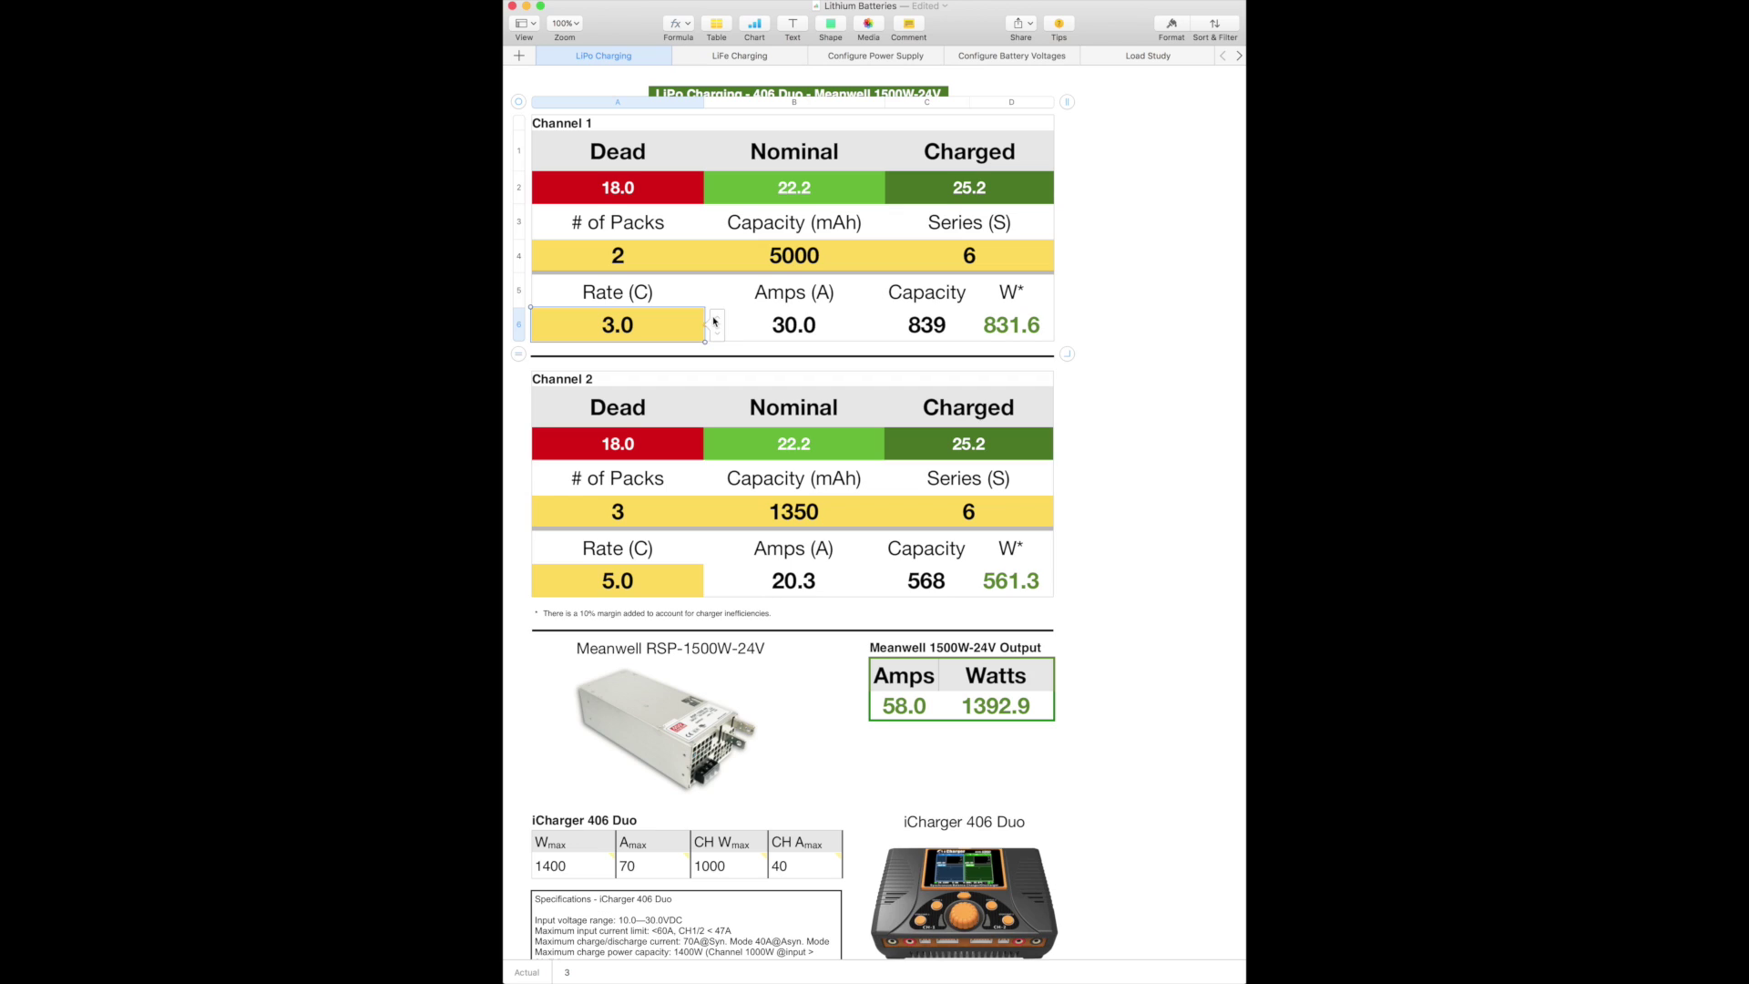
pyautogui.click(717, 321)
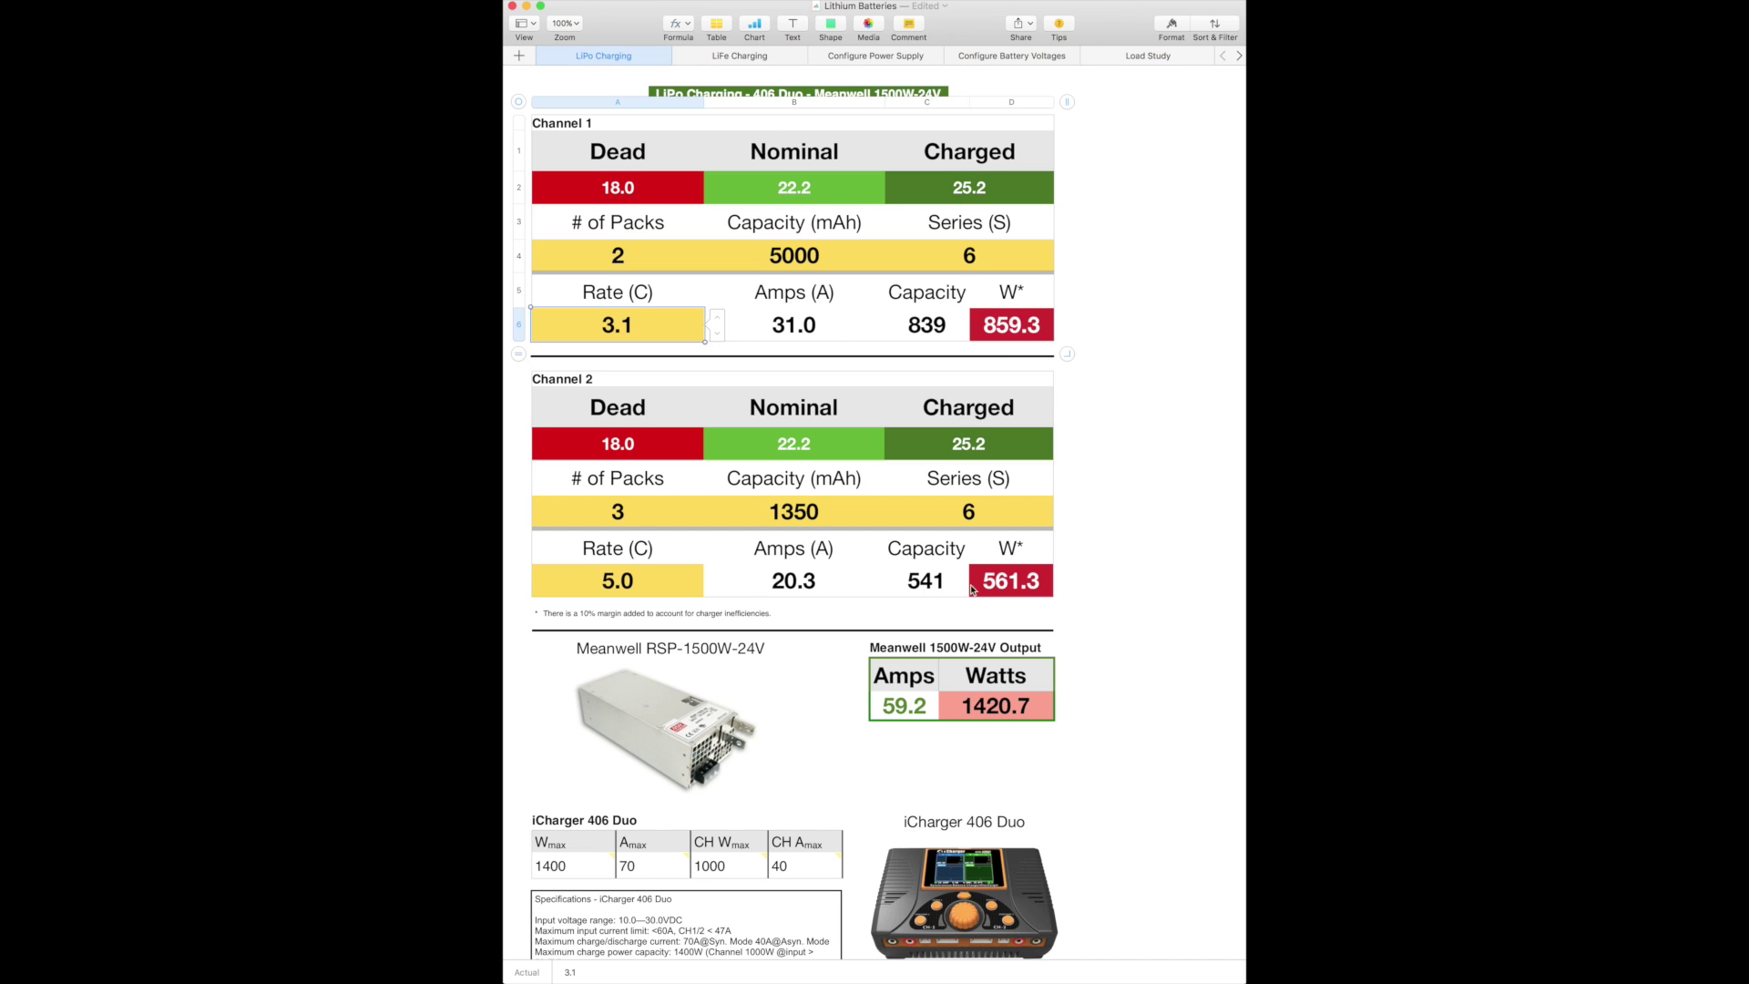
pyautogui.click(717, 338)
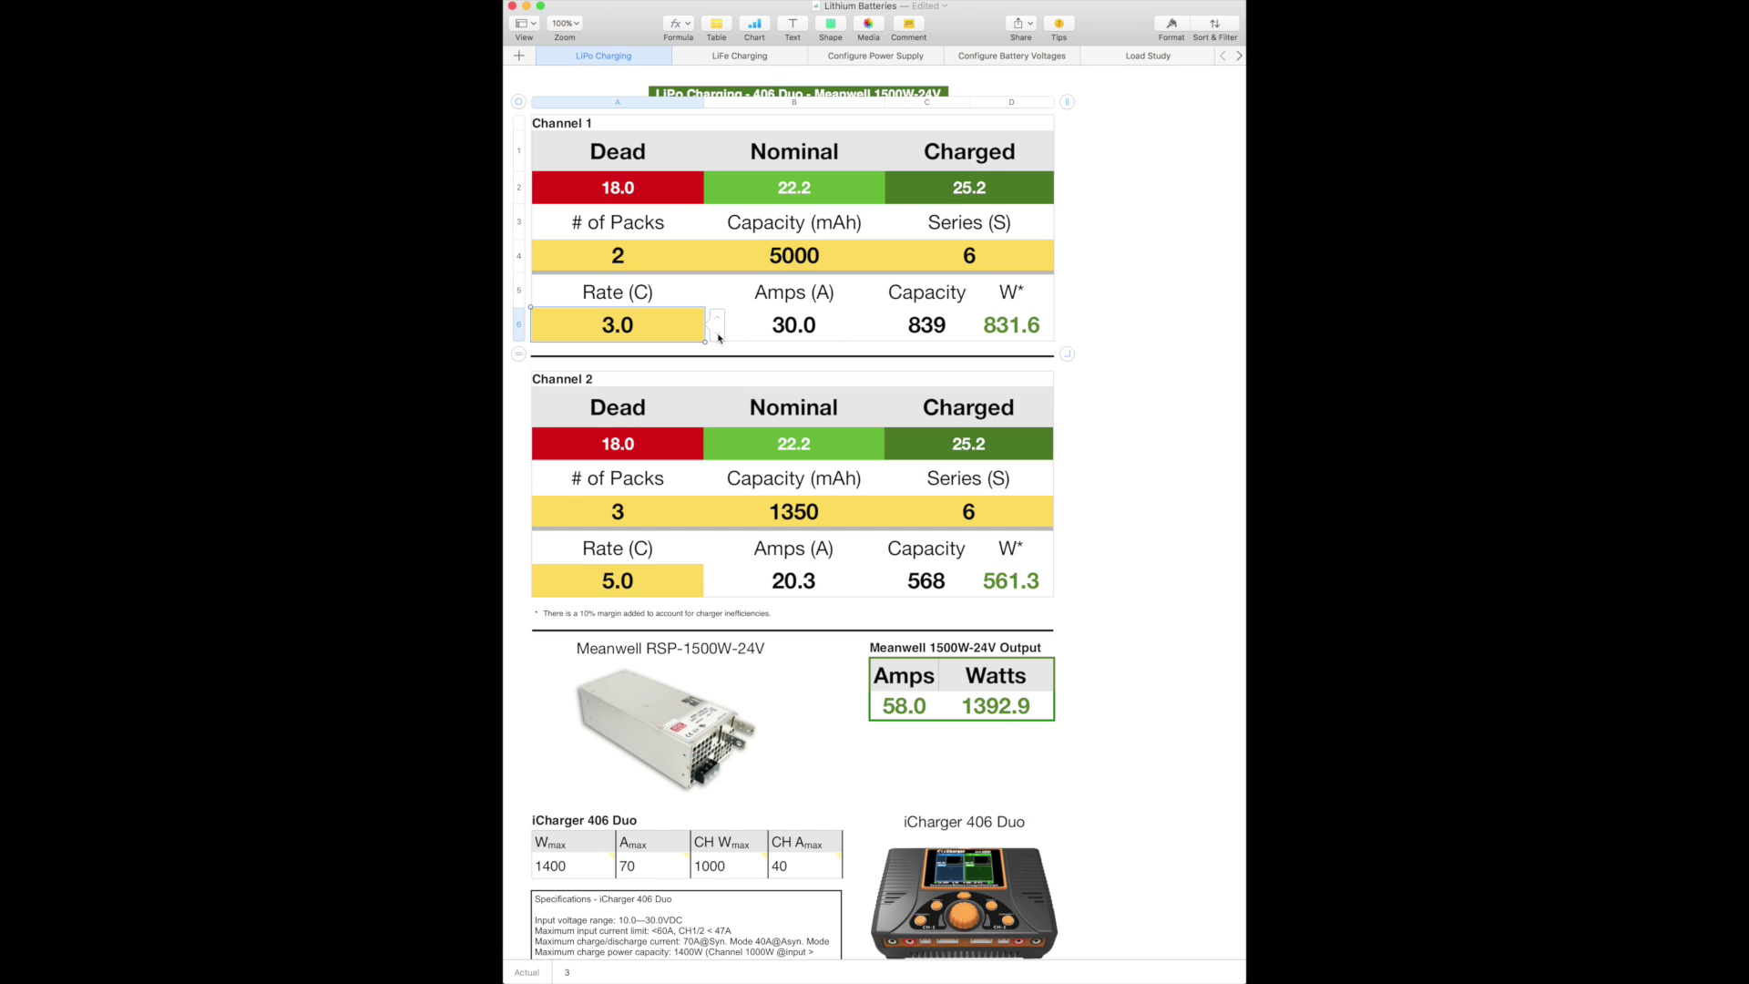
# - Increase Channel 2's pack count from 3 to 4, reaching 27.0 A and 748.4 W
pyautogui.click(641, 591)
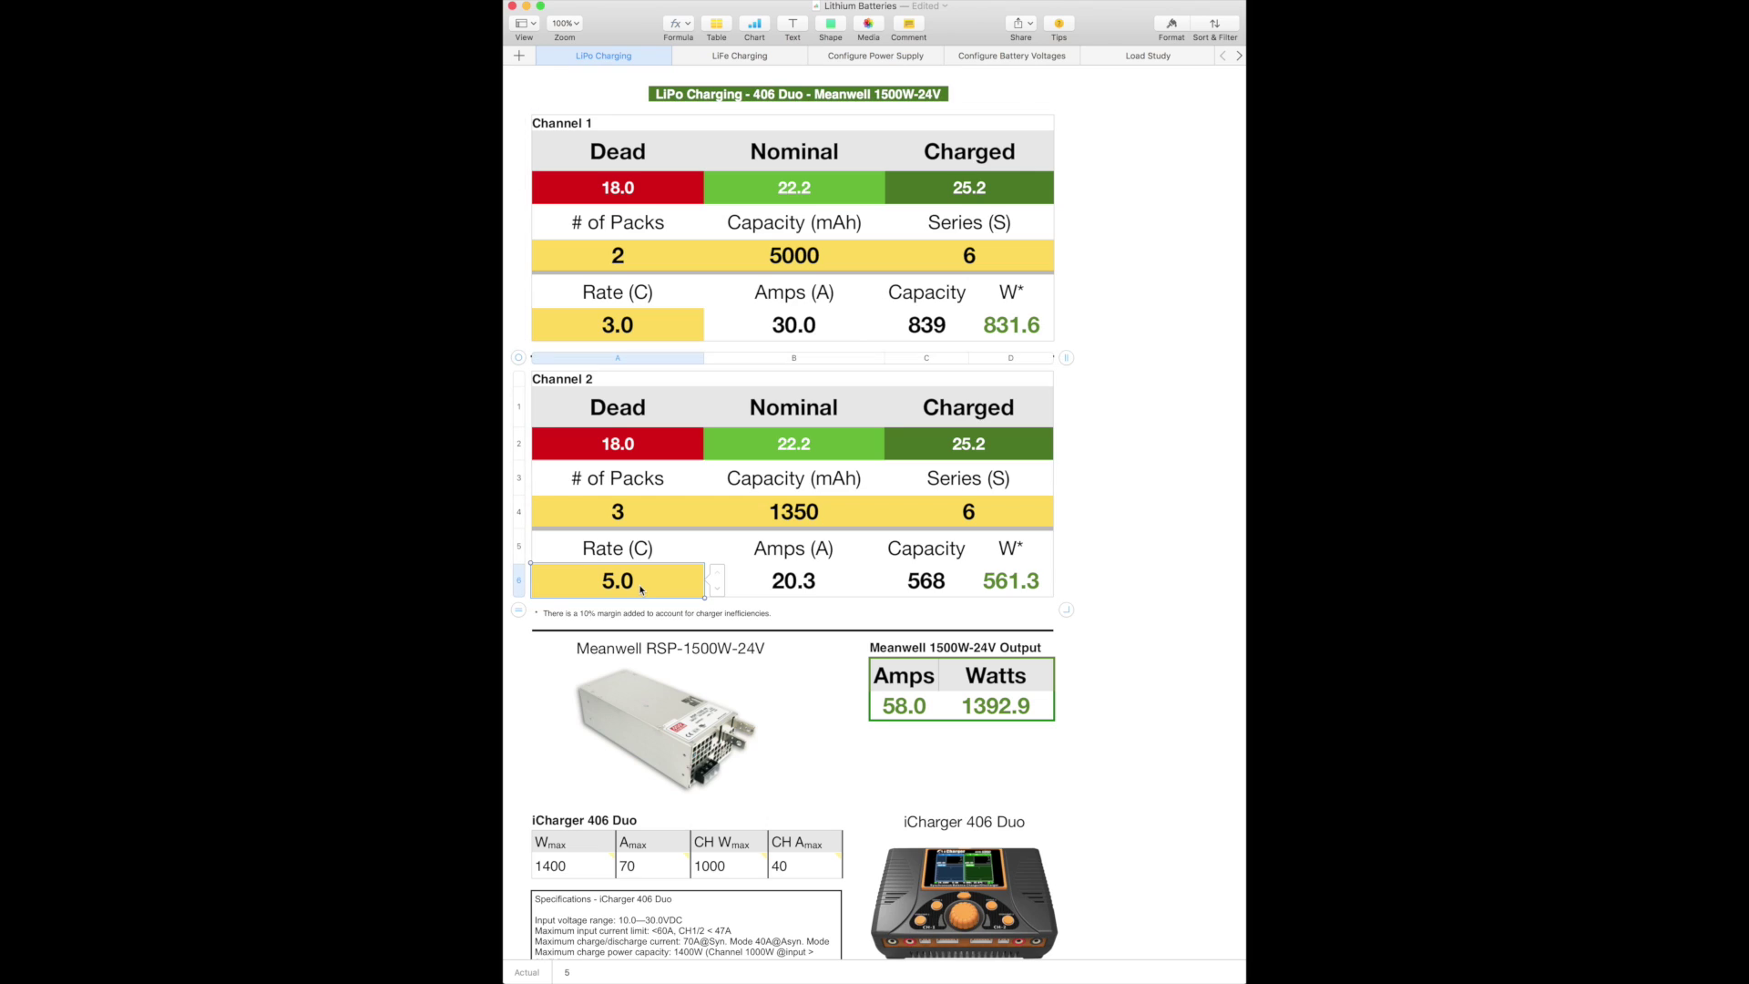
pyautogui.click(652, 521)
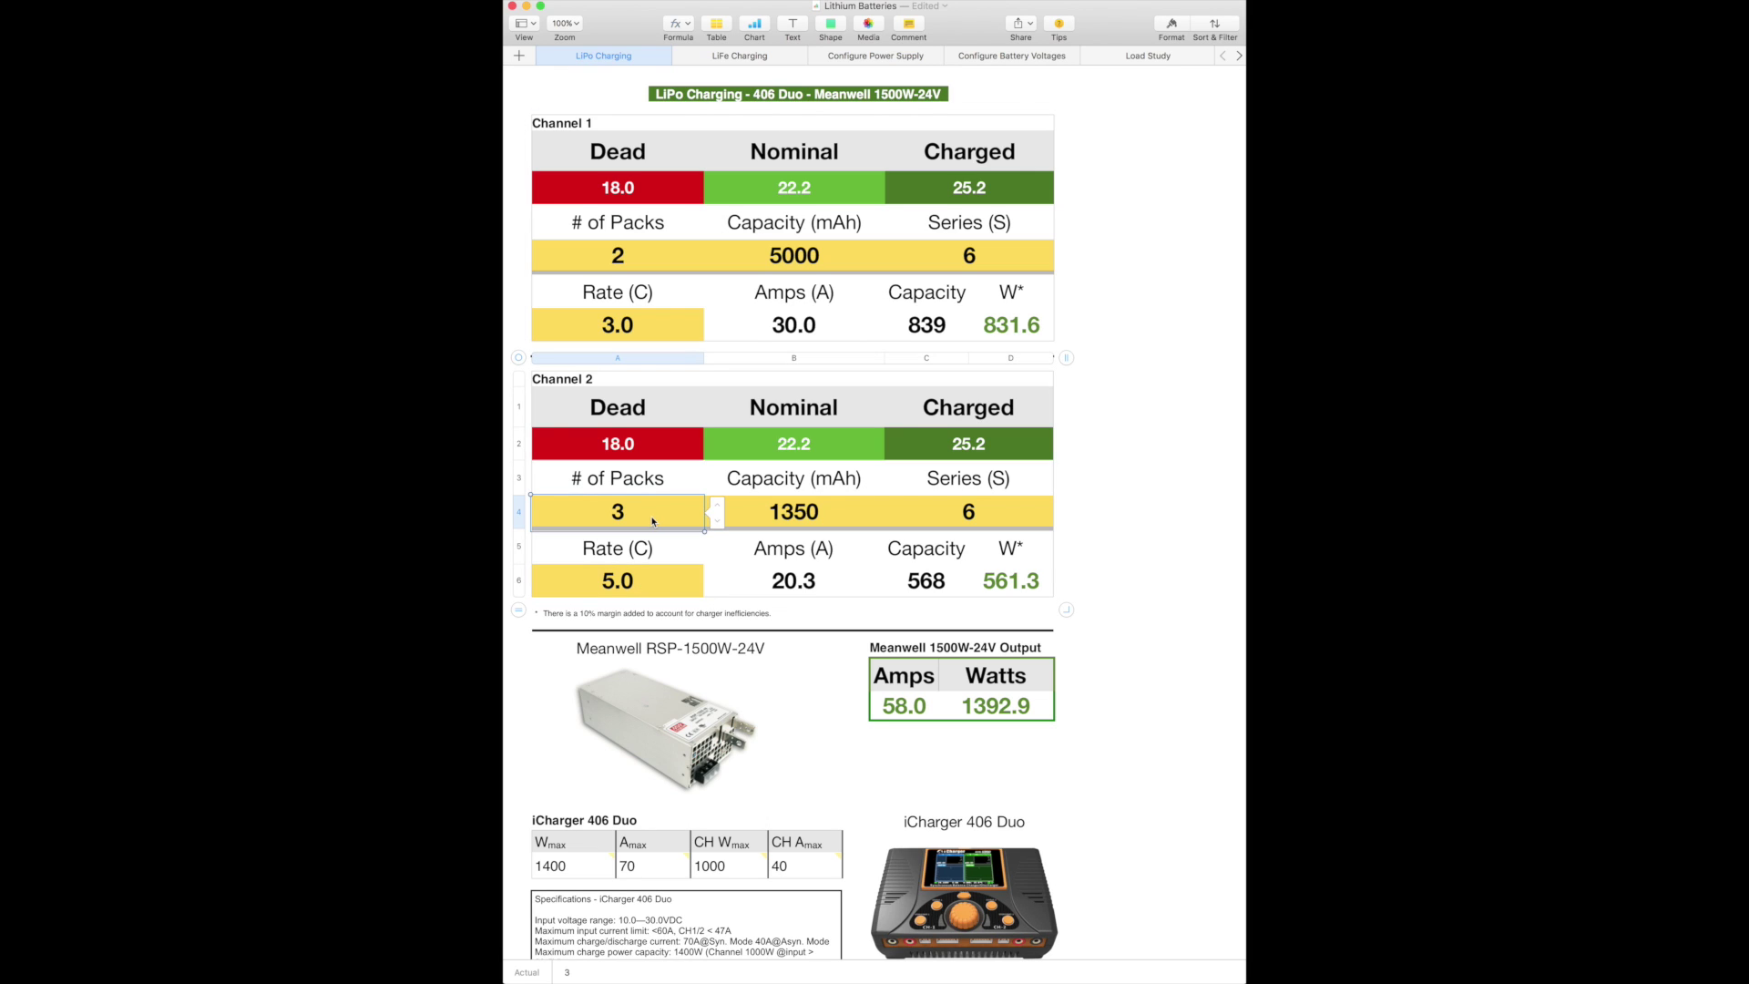
pyautogui.click(718, 505)
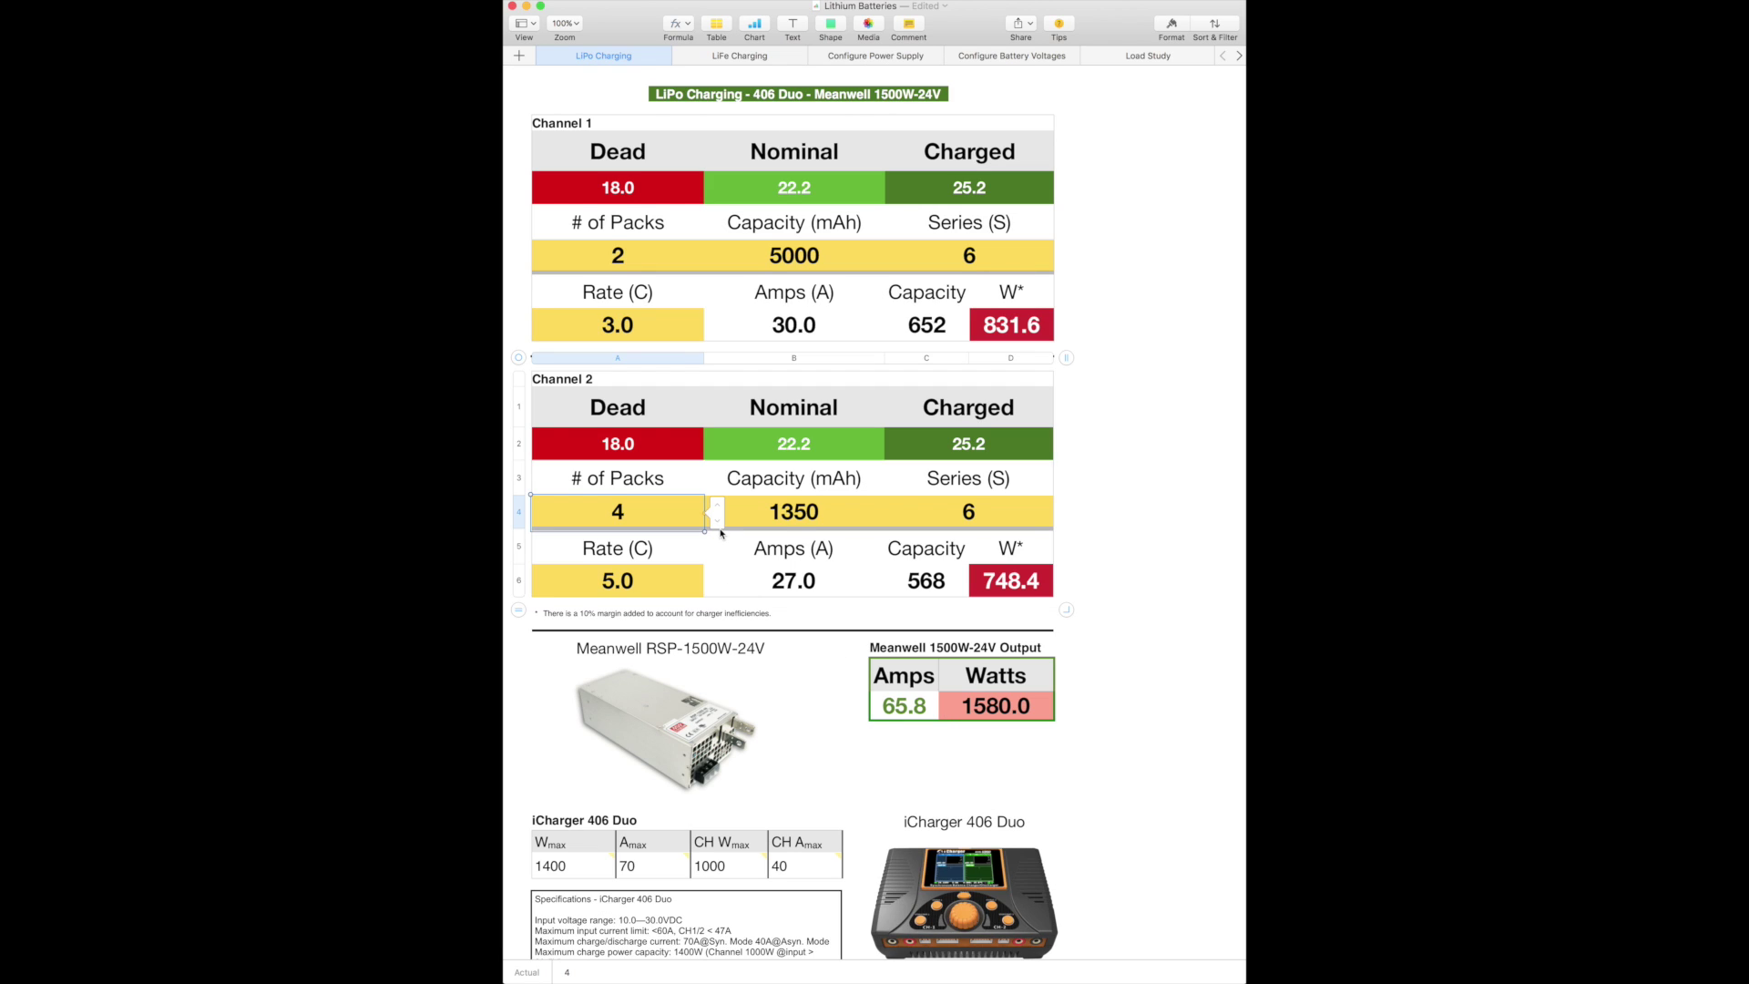
# - Set Channel 2's pack capacity to 450 mAh and its pack count from 4 to 6
pyautogui.click(798, 516)
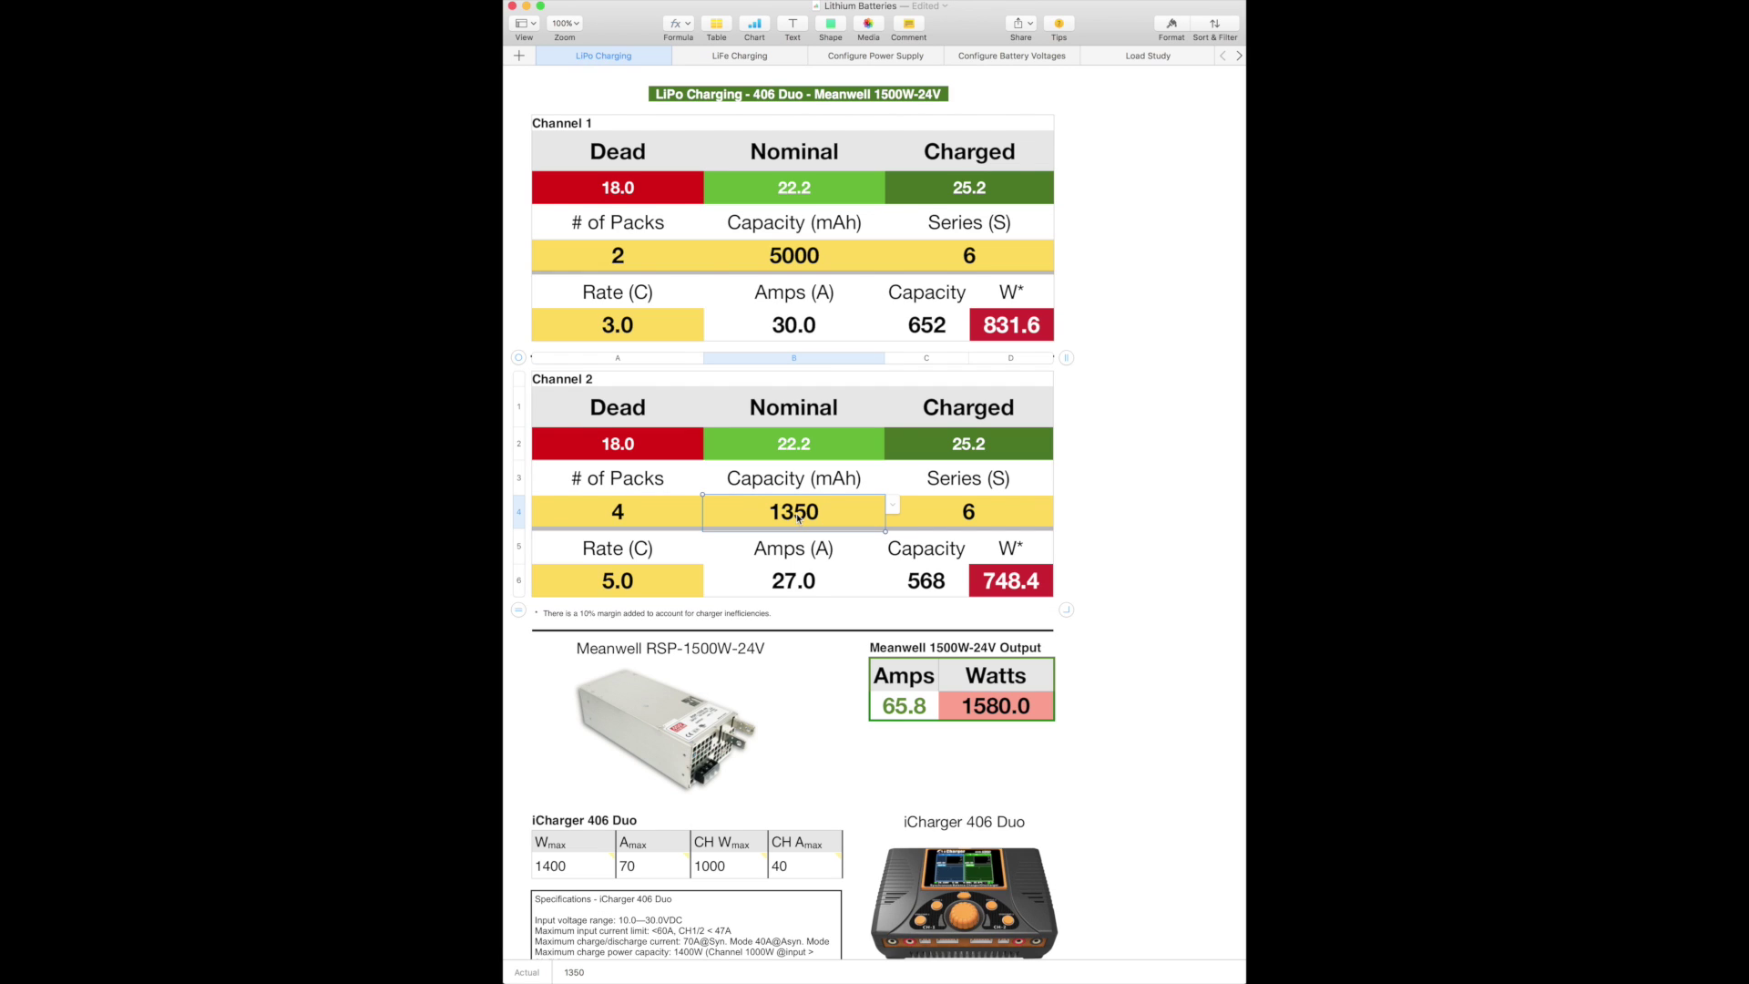
pyautogui.click(895, 504)
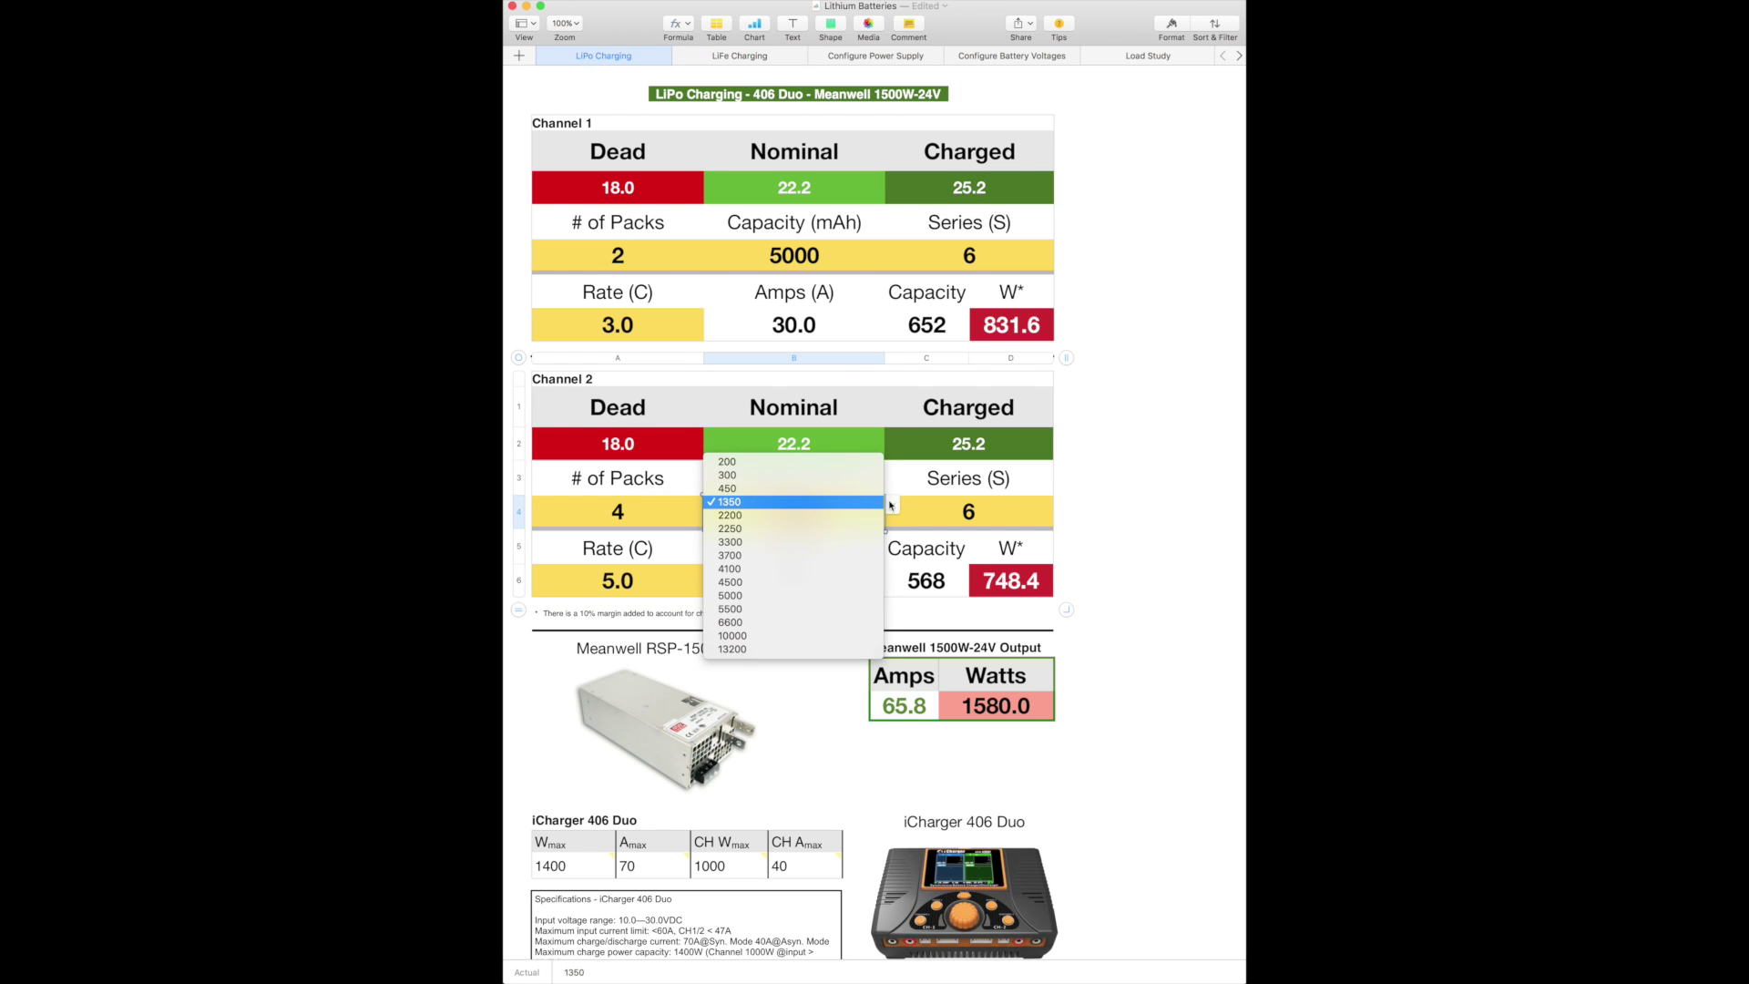
pyautogui.click(809, 490)
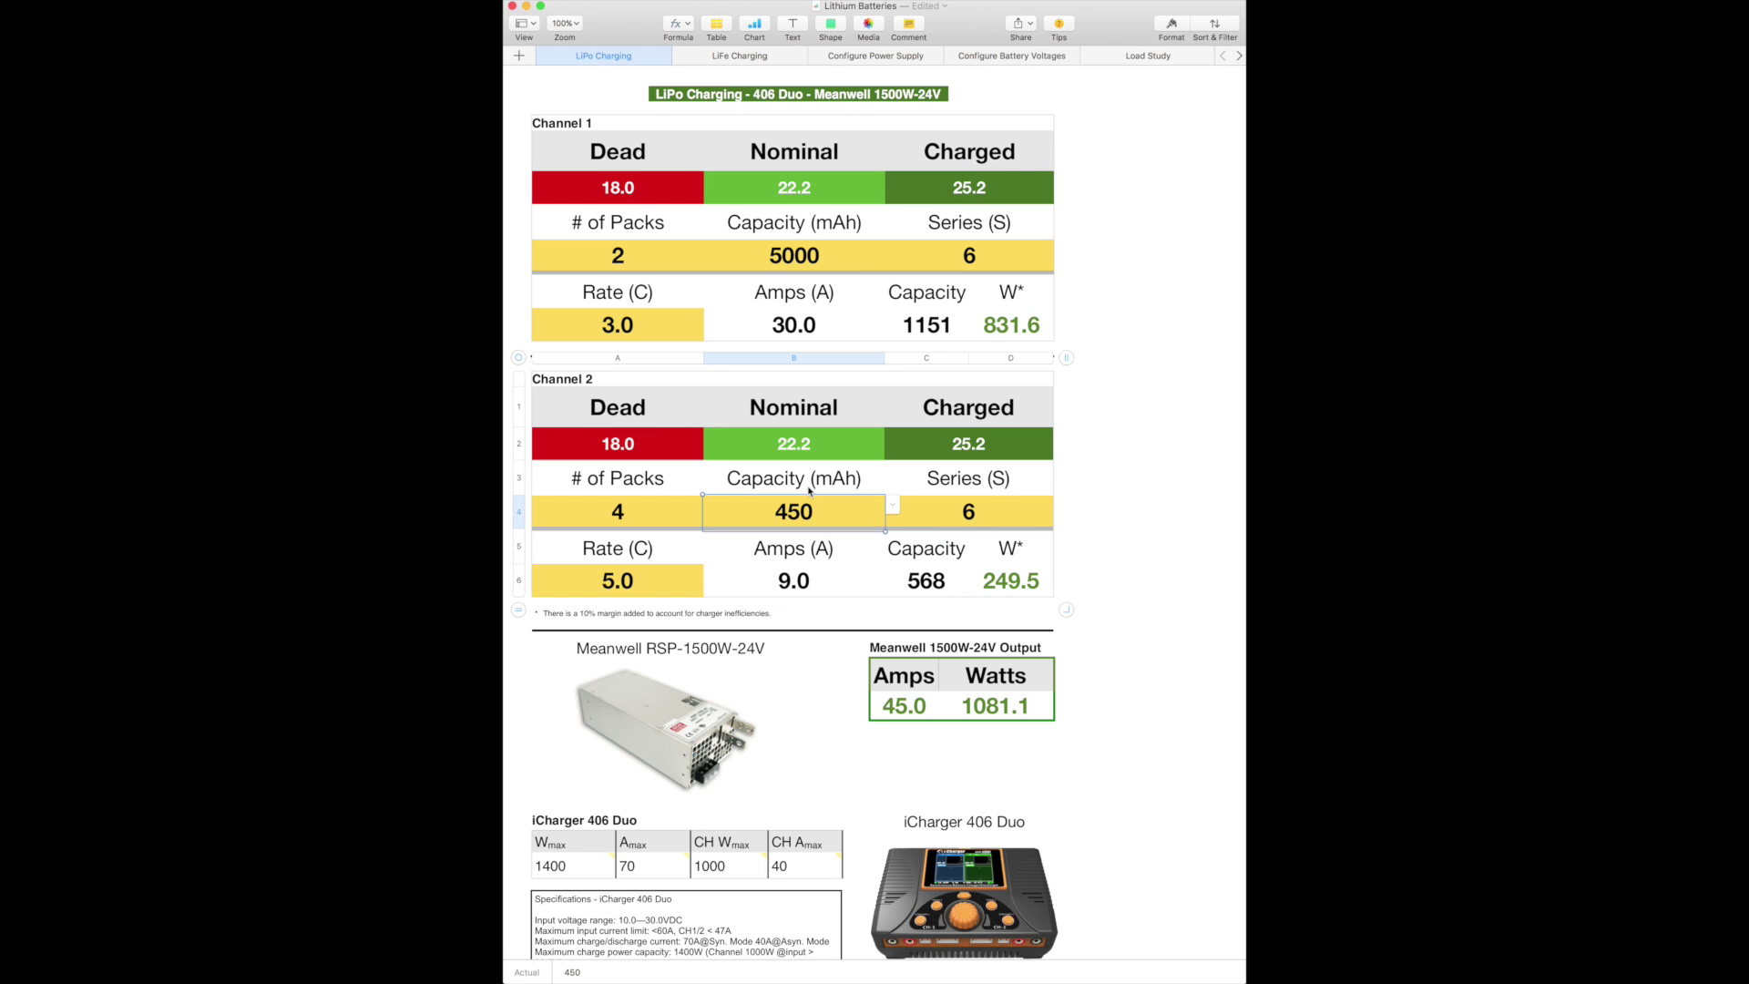
pyautogui.click(653, 513)
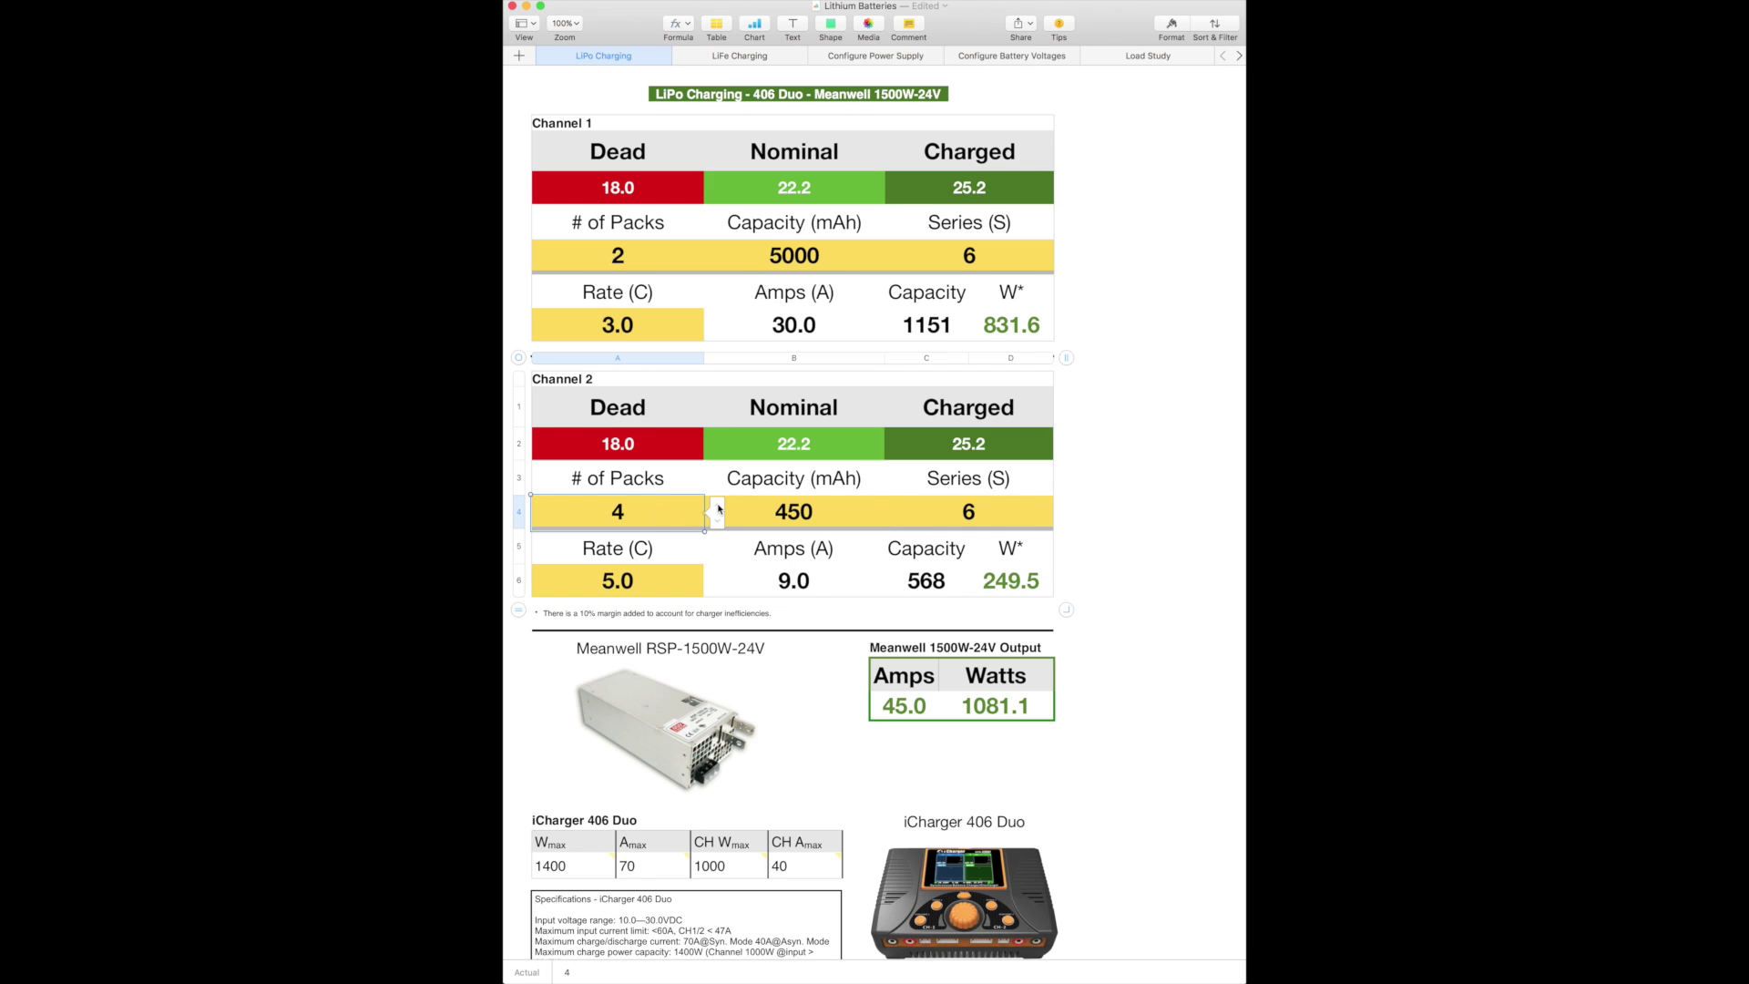
pyautogui.click(719, 507)
pyautogui.click(718, 506)
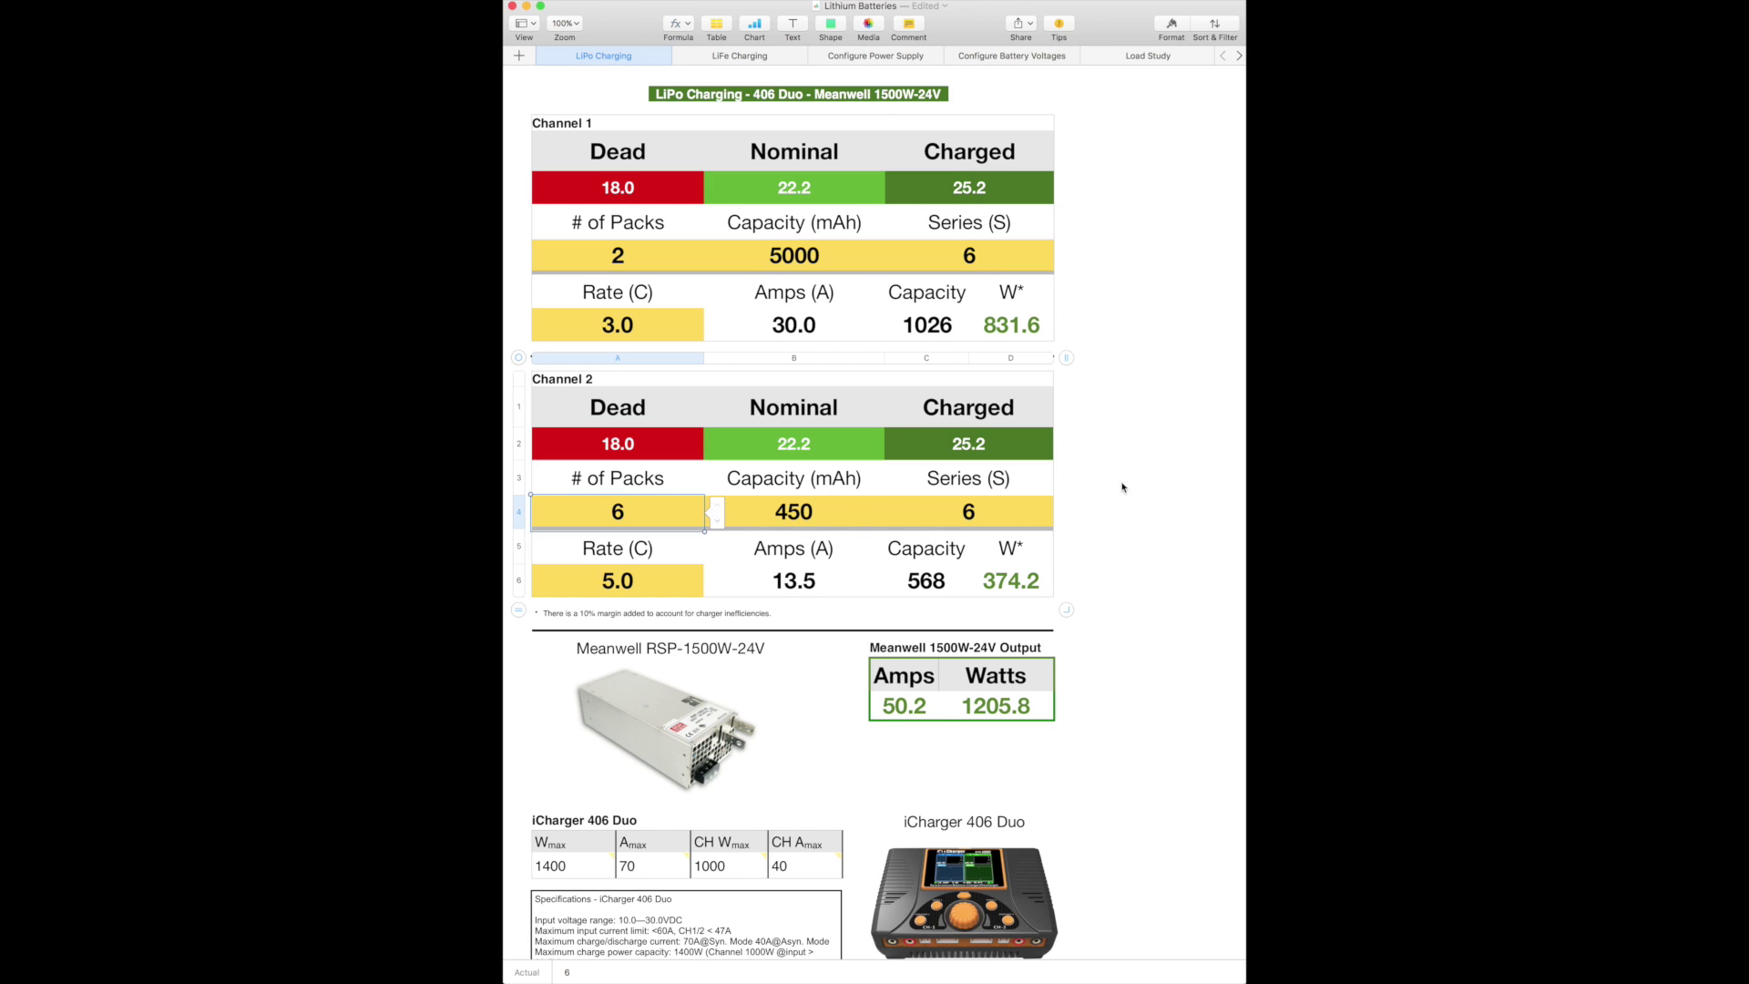
pyautogui.click(1093, 531)
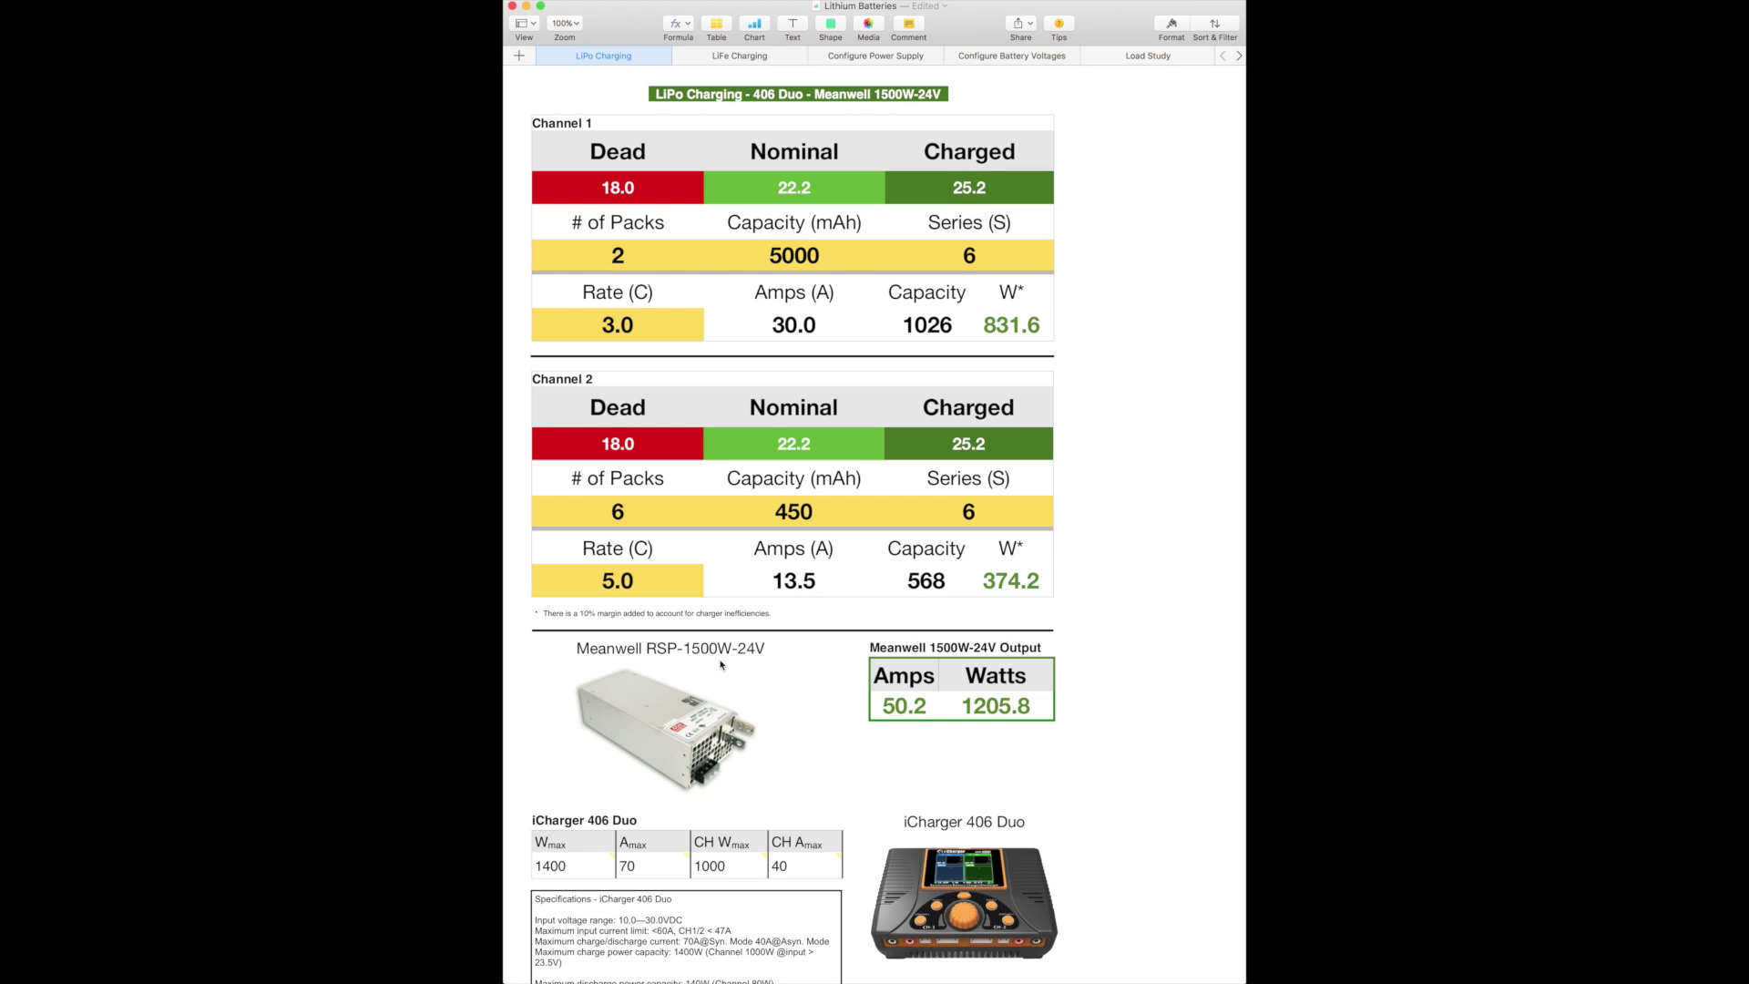
# - Drop Channel 2 to 2 packs and choose 5000 mAh capacity, reaching 50.0 A and 1386.0 W
pyautogui.click(643, 510)
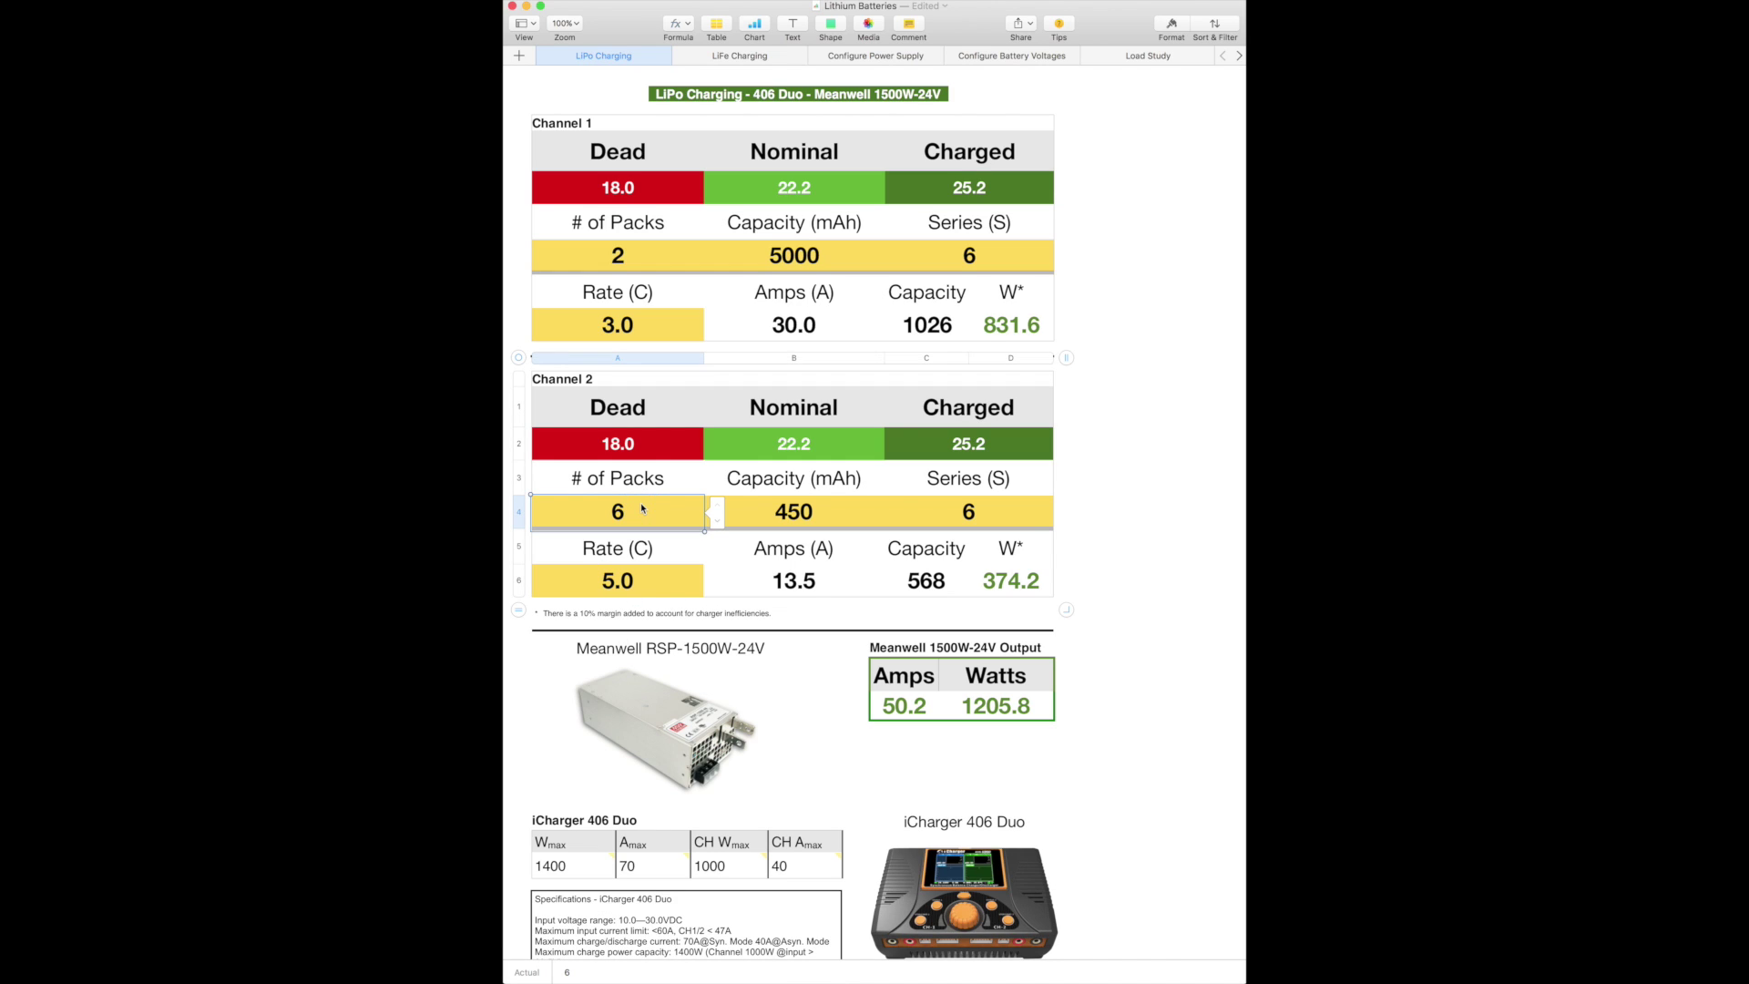
pyautogui.click(718, 519)
pyautogui.click(718, 520)
pyautogui.click(719, 519)
pyautogui.click(719, 519)
pyautogui.click(785, 515)
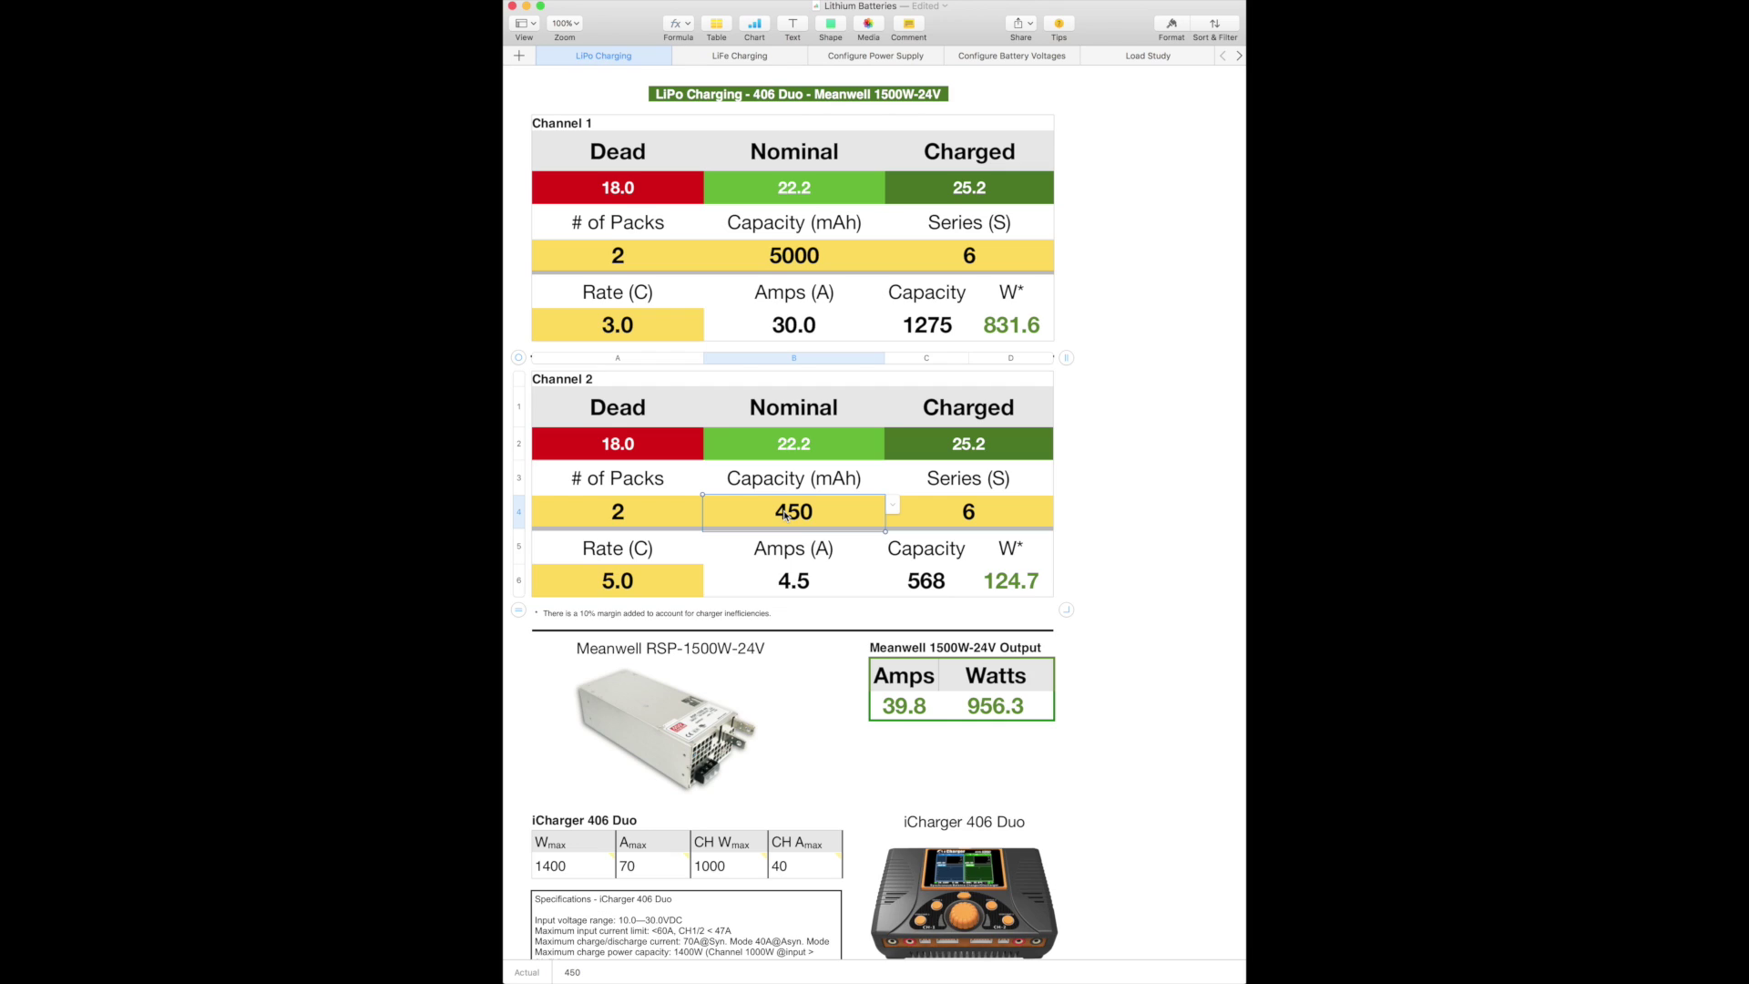
pyautogui.click(789, 514)
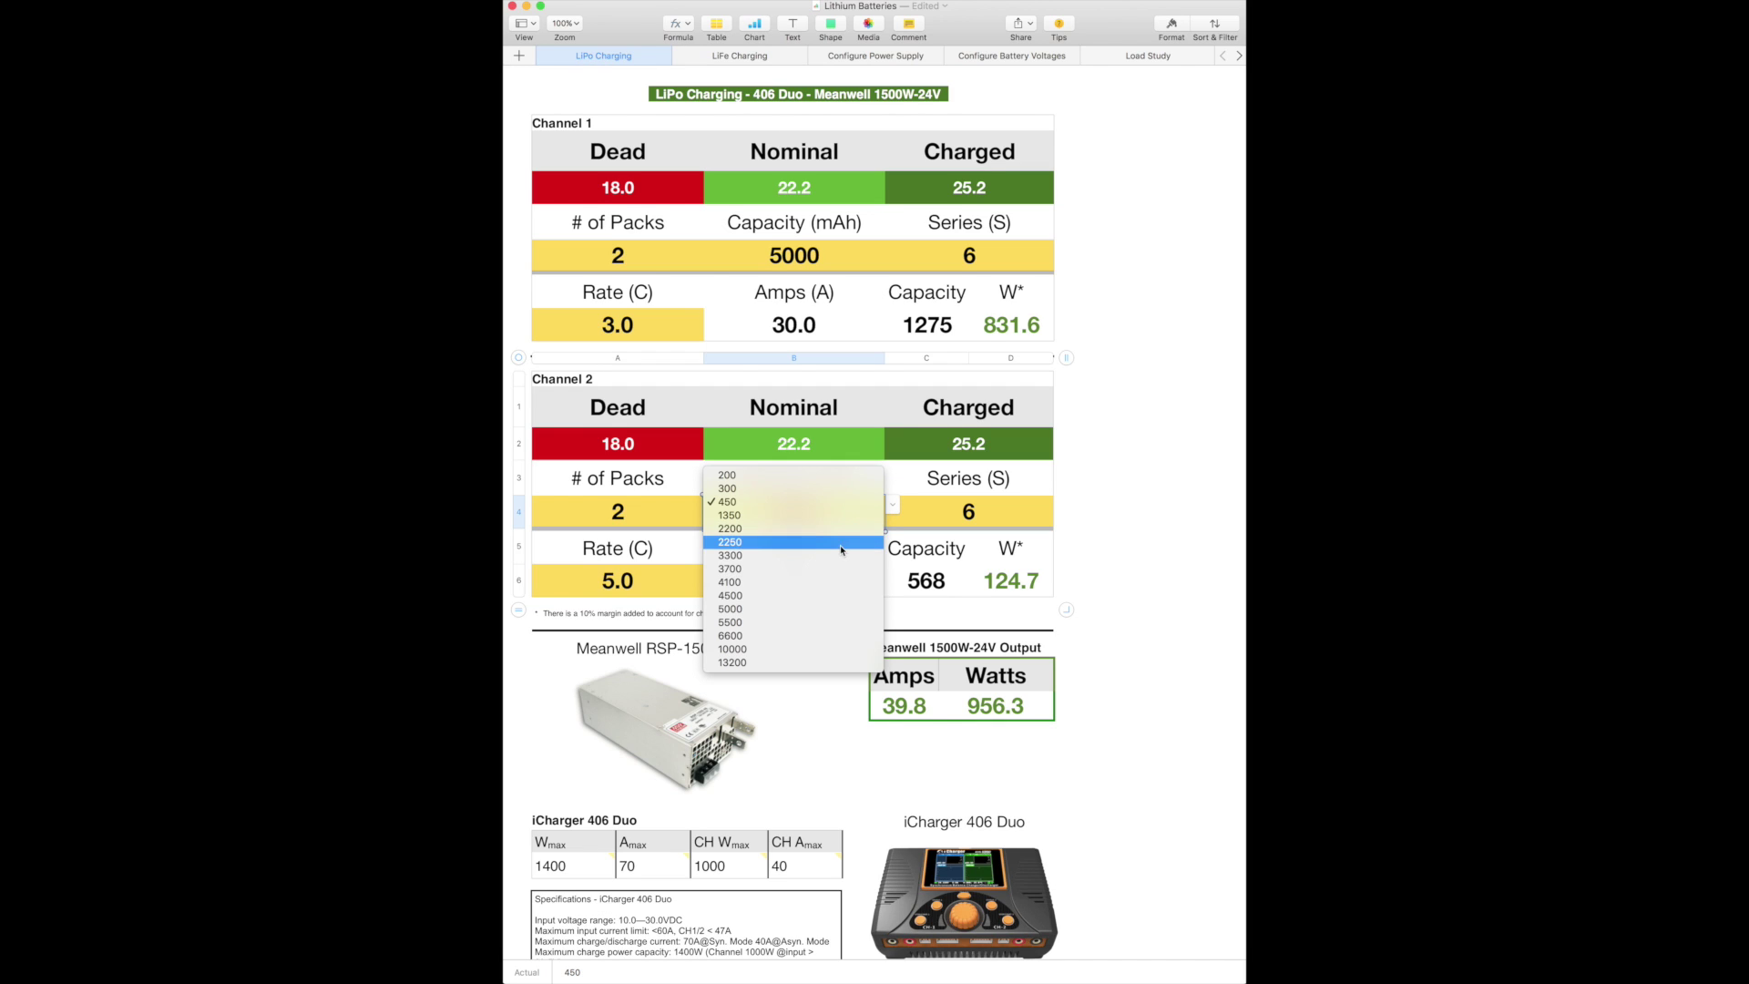
pyautogui.click(777, 610)
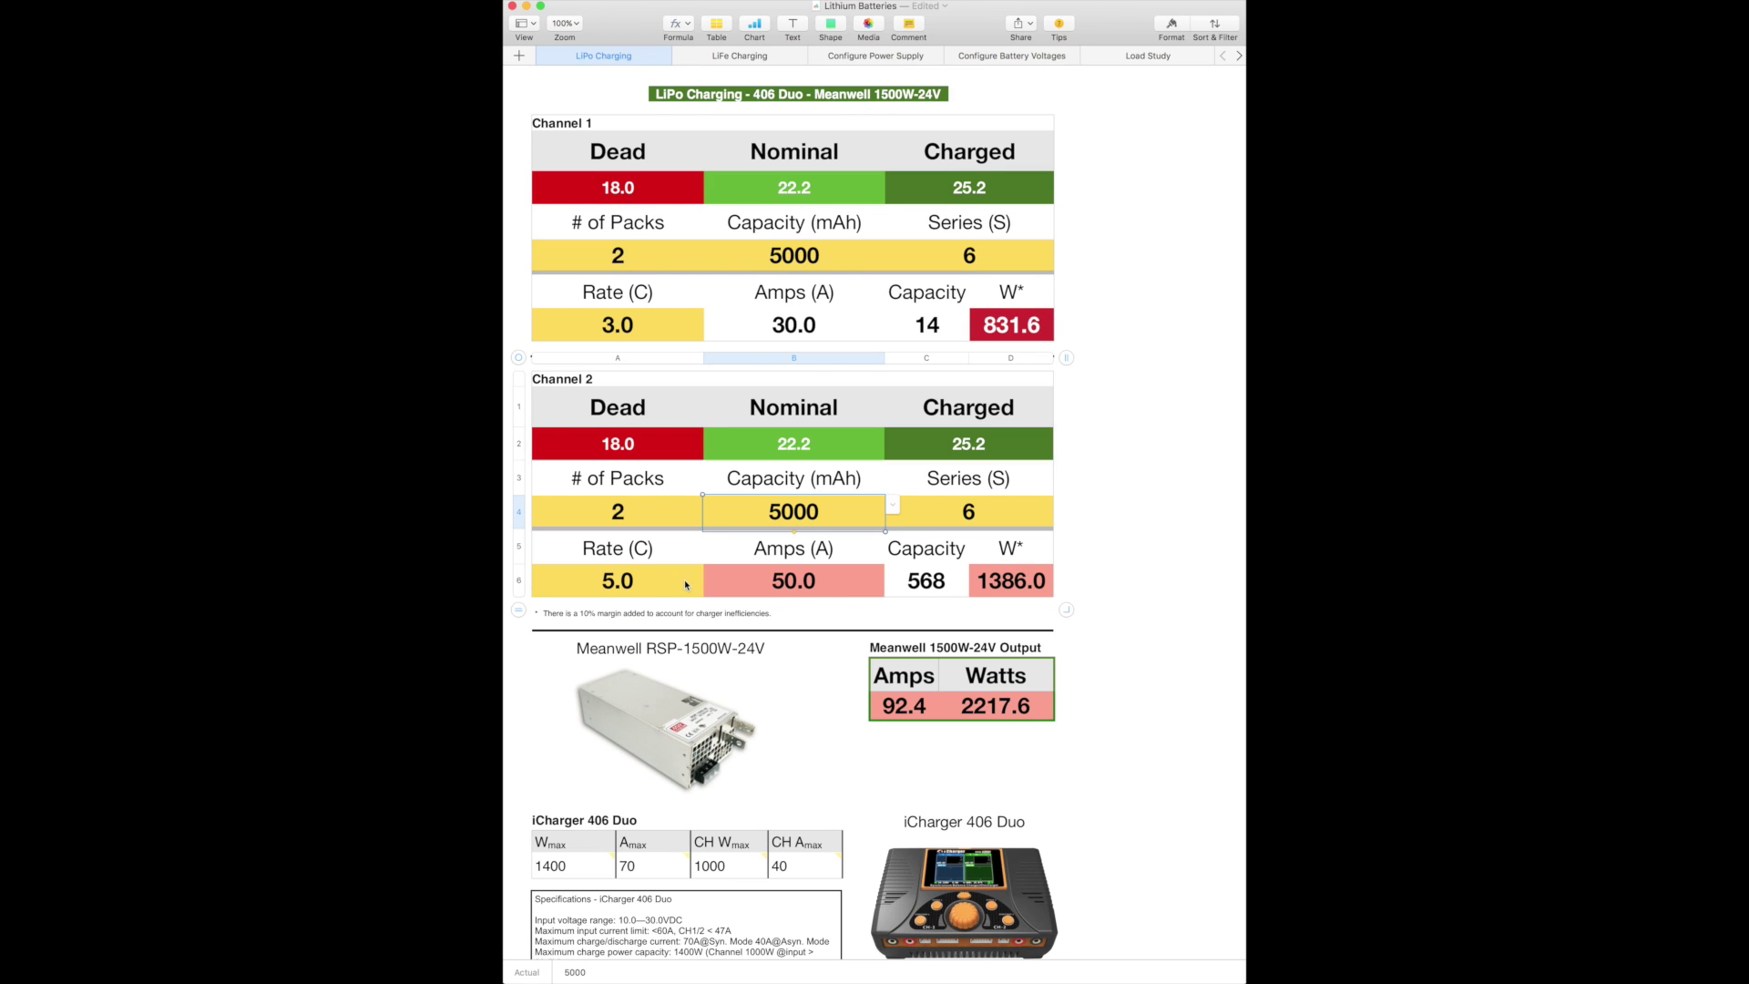
# - Step Channel 2's charge rate down from 5.0C to 3.0C
pyautogui.click(666, 586)
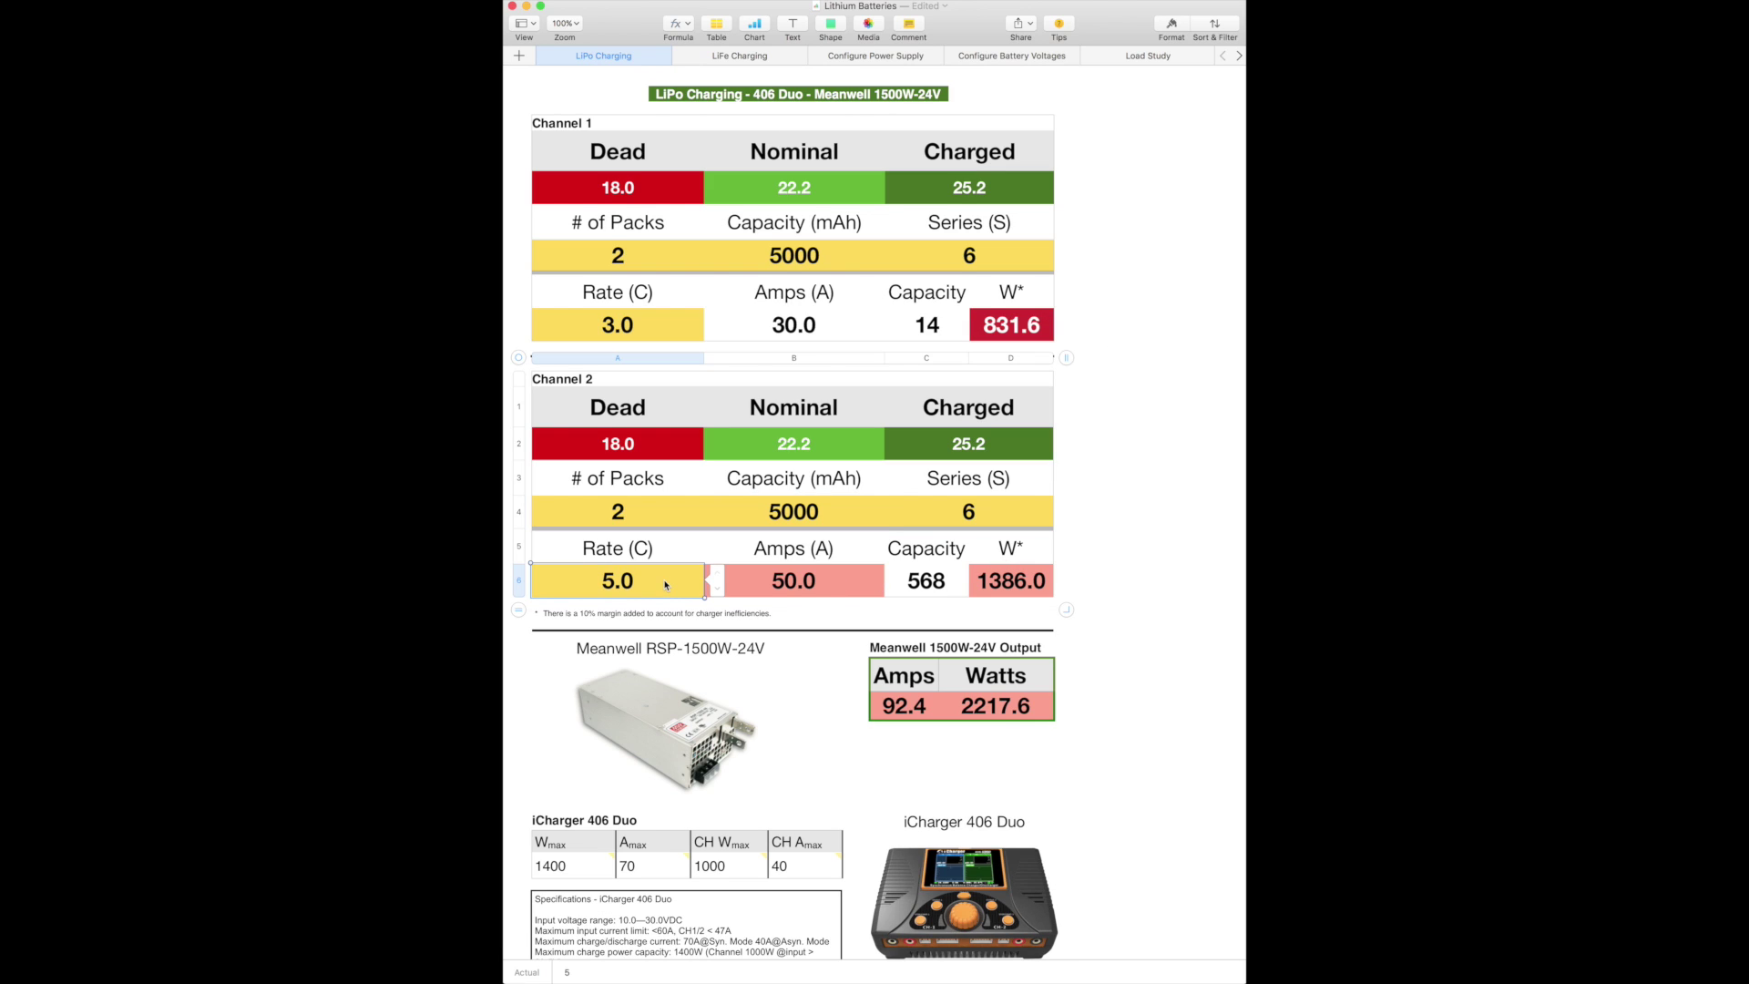
pyautogui.click(717, 590)
pyautogui.click(717, 589)
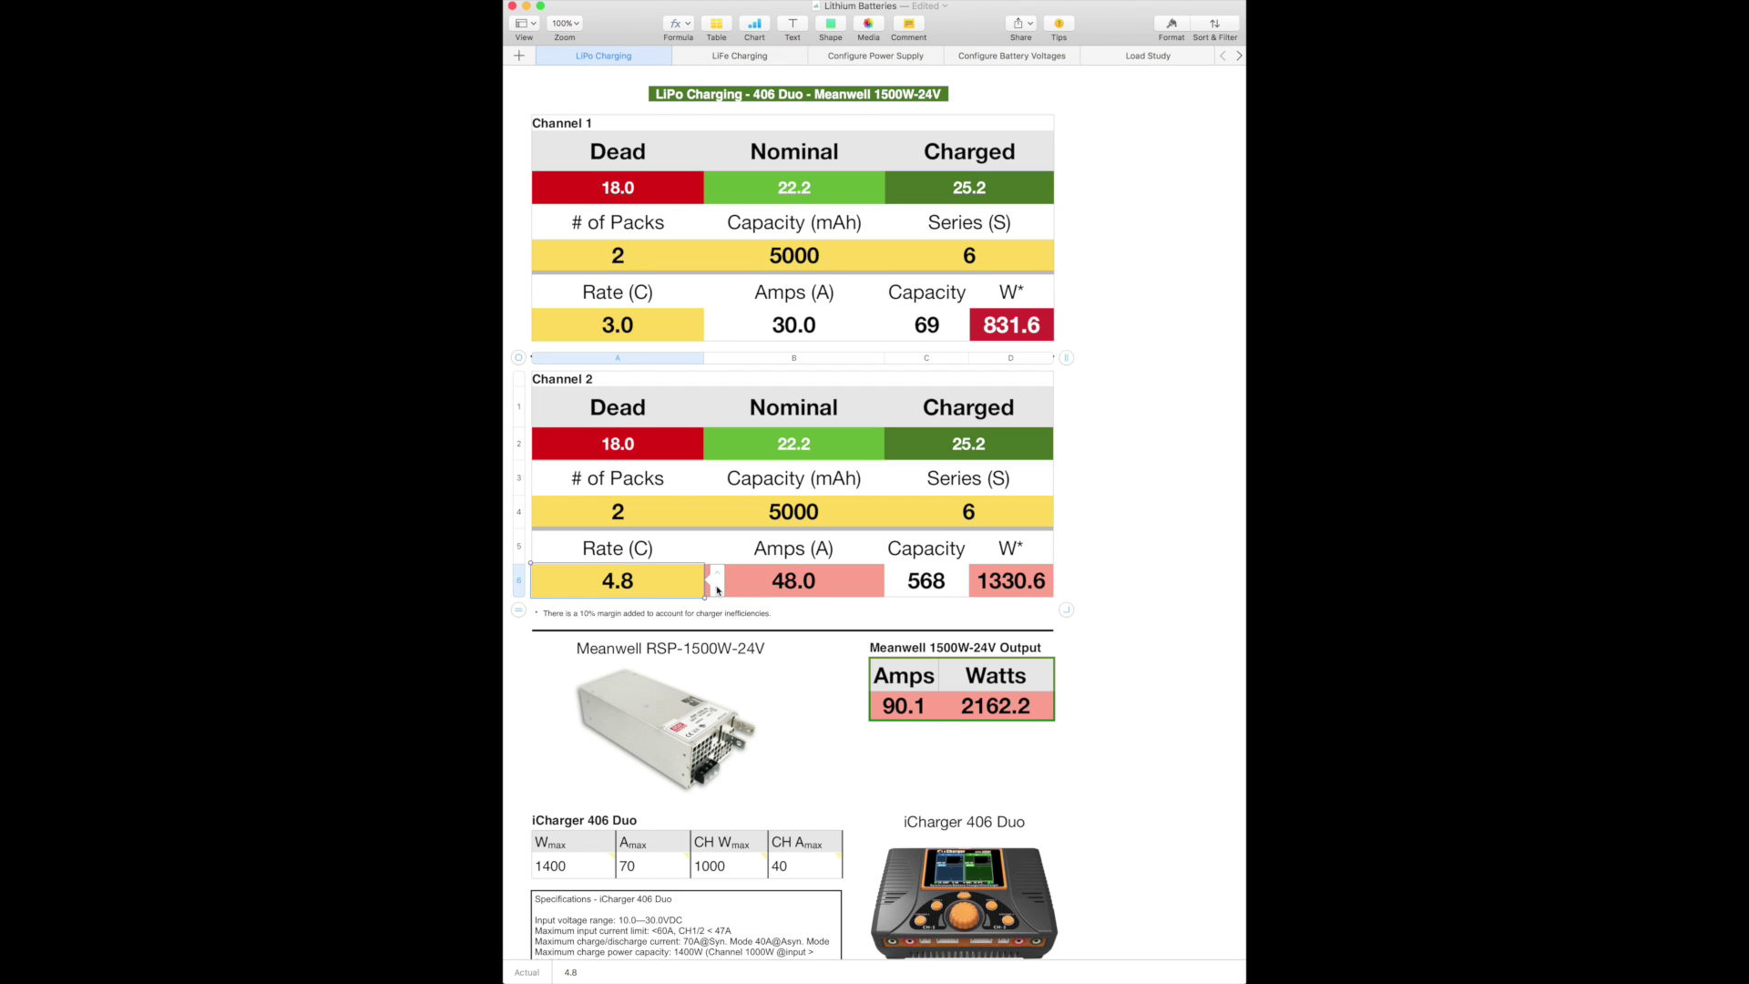
pyautogui.click(717, 589)
pyautogui.click(717, 589)
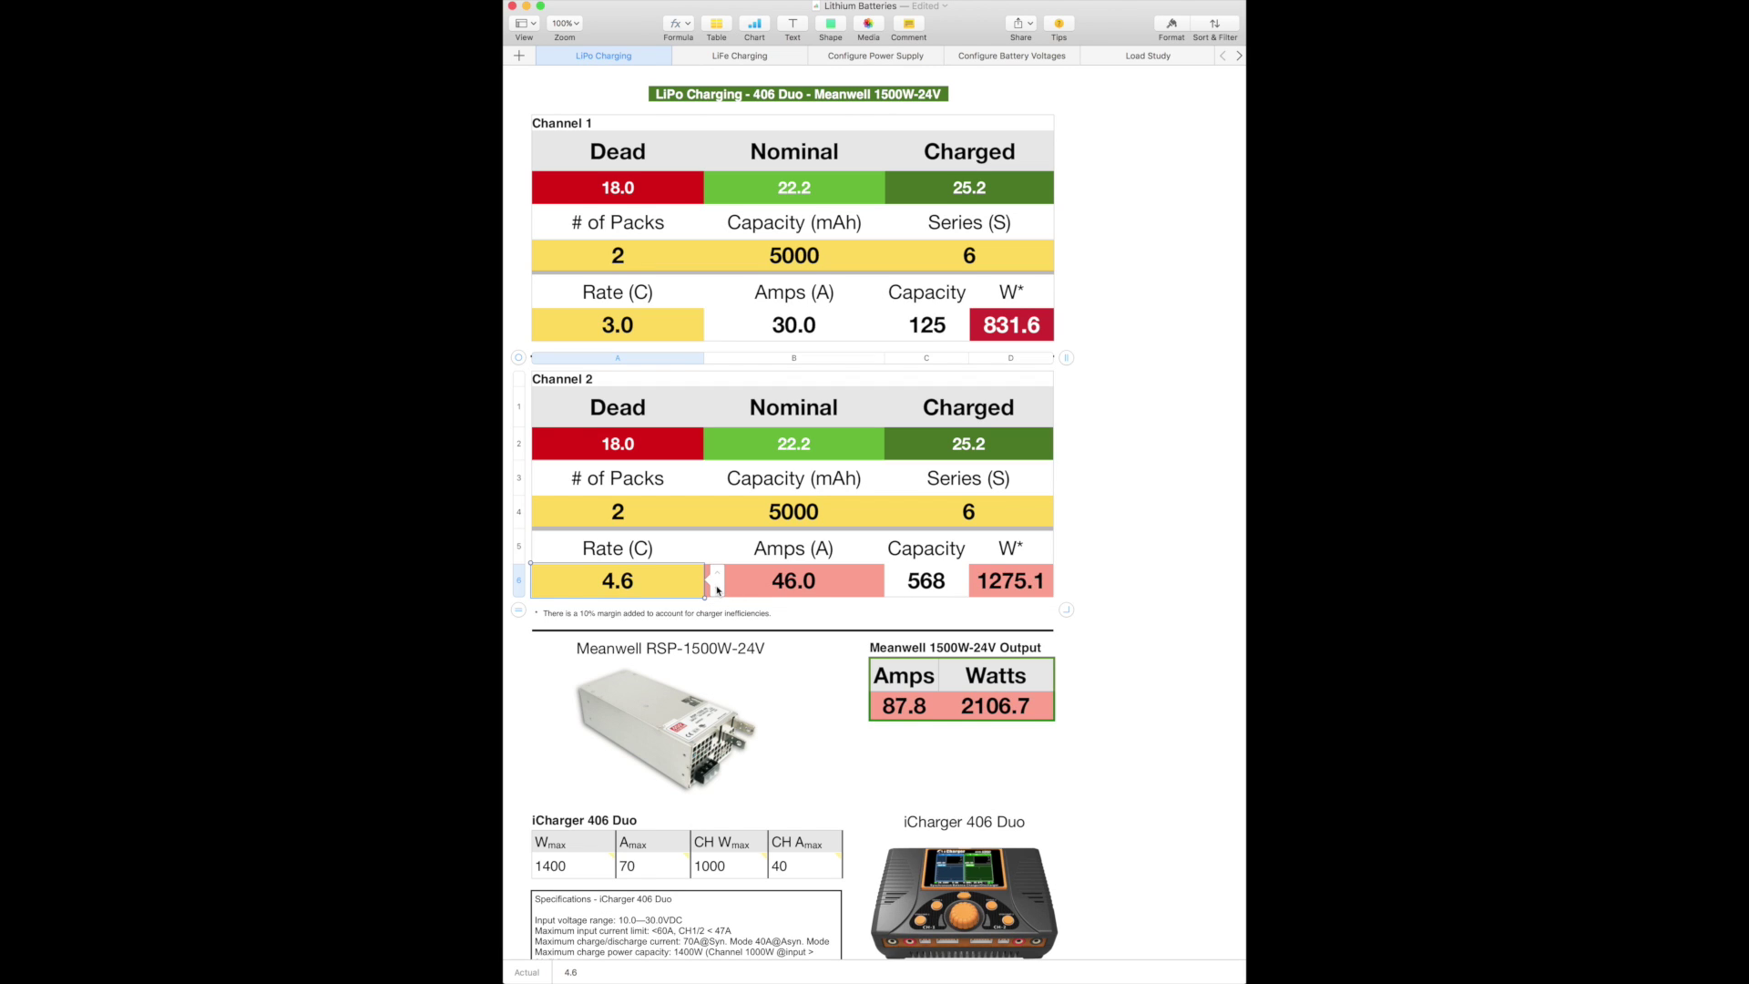
pyautogui.click(717, 589)
pyautogui.click(717, 589)
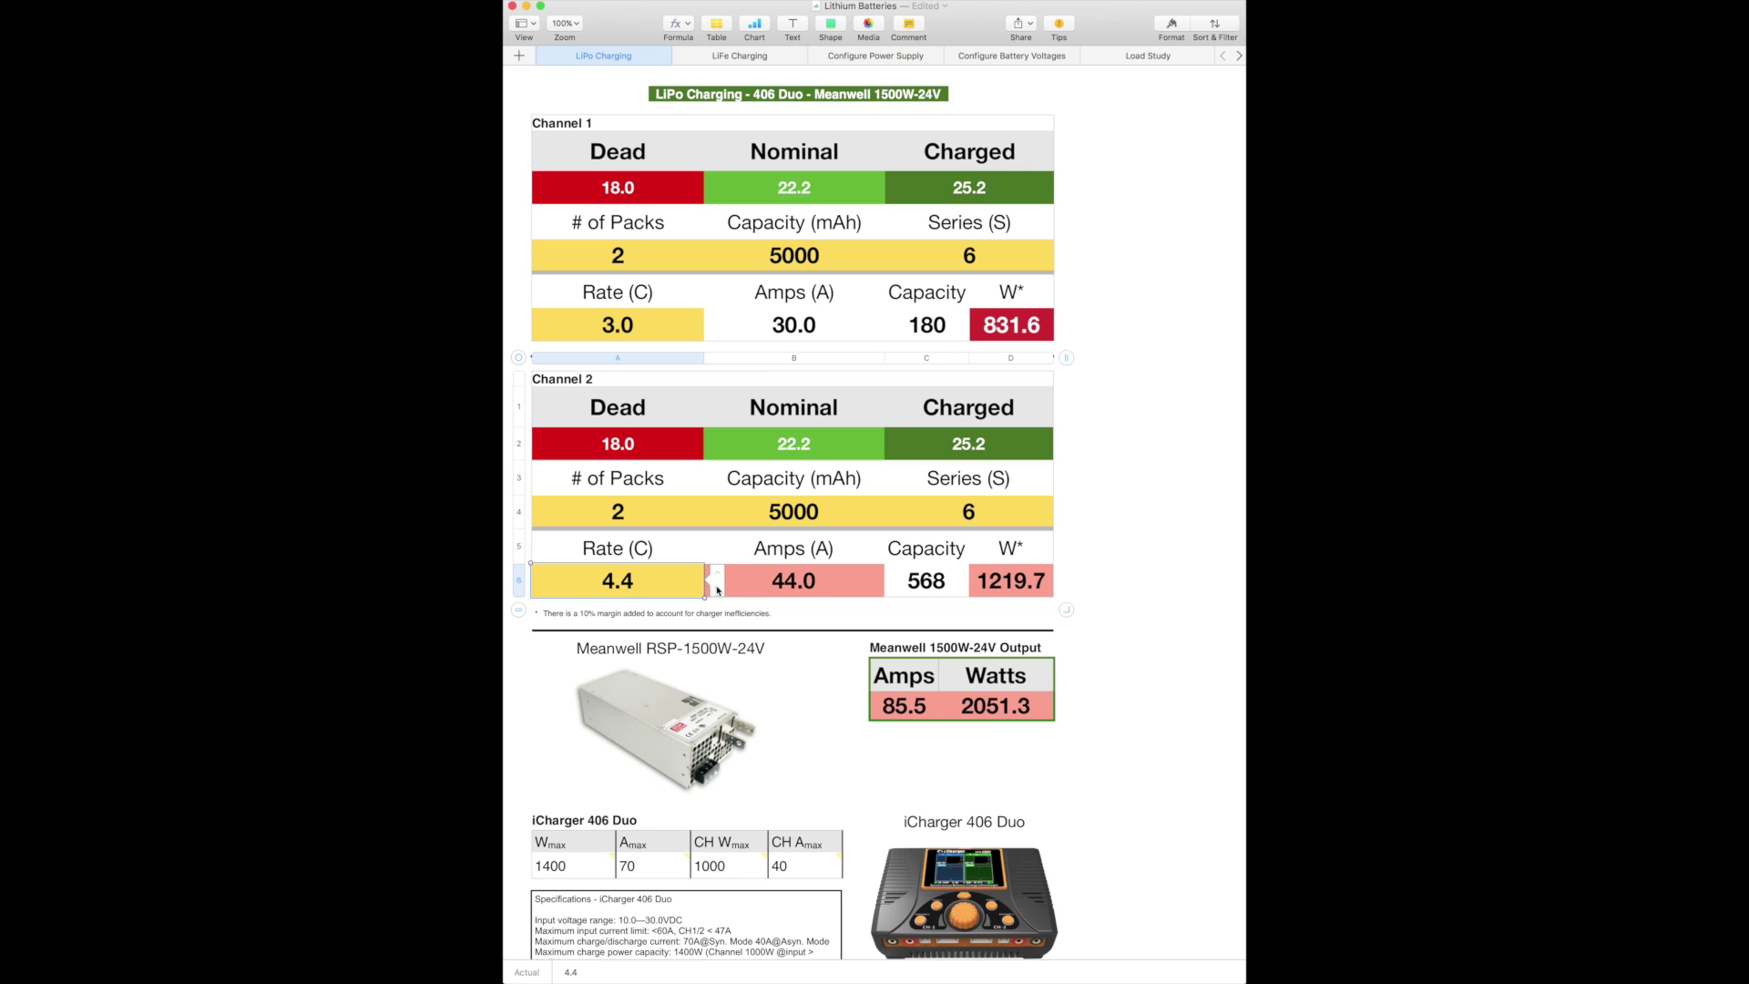
pyautogui.click(717, 589)
pyautogui.click(717, 590)
pyautogui.click(717, 589)
pyautogui.click(716, 589)
pyautogui.click(717, 589)
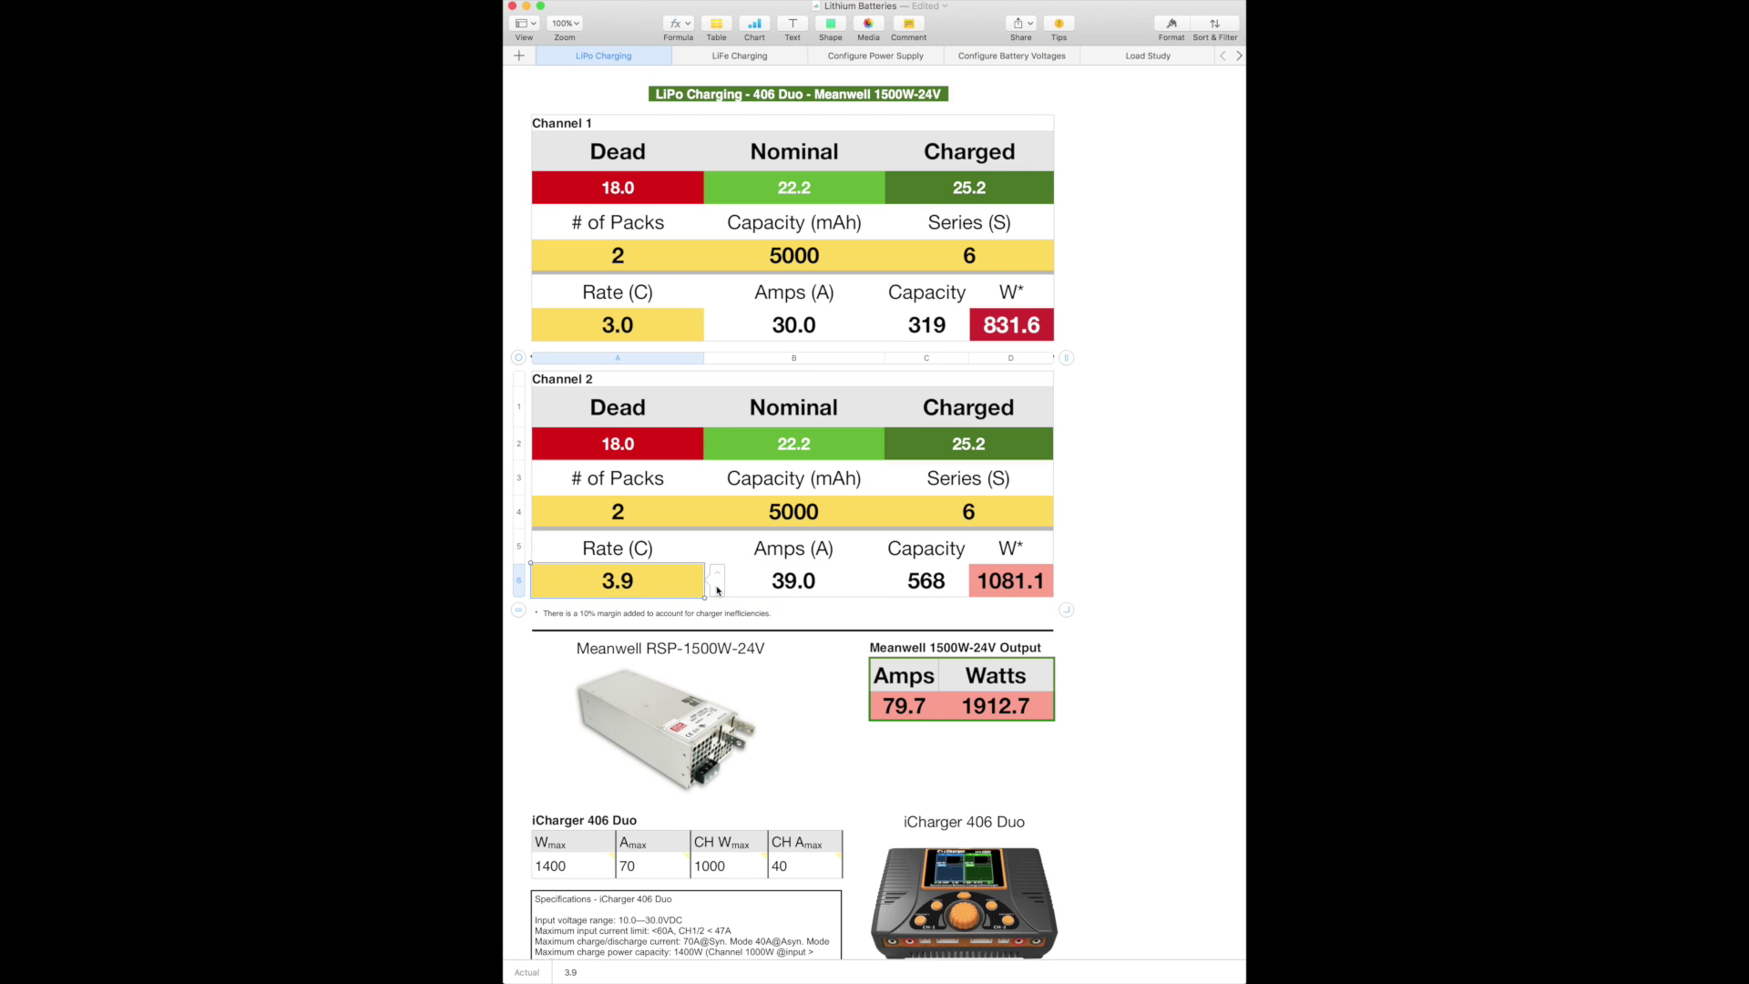
pyautogui.click(717, 589)
pyautogui.click(716, 590)
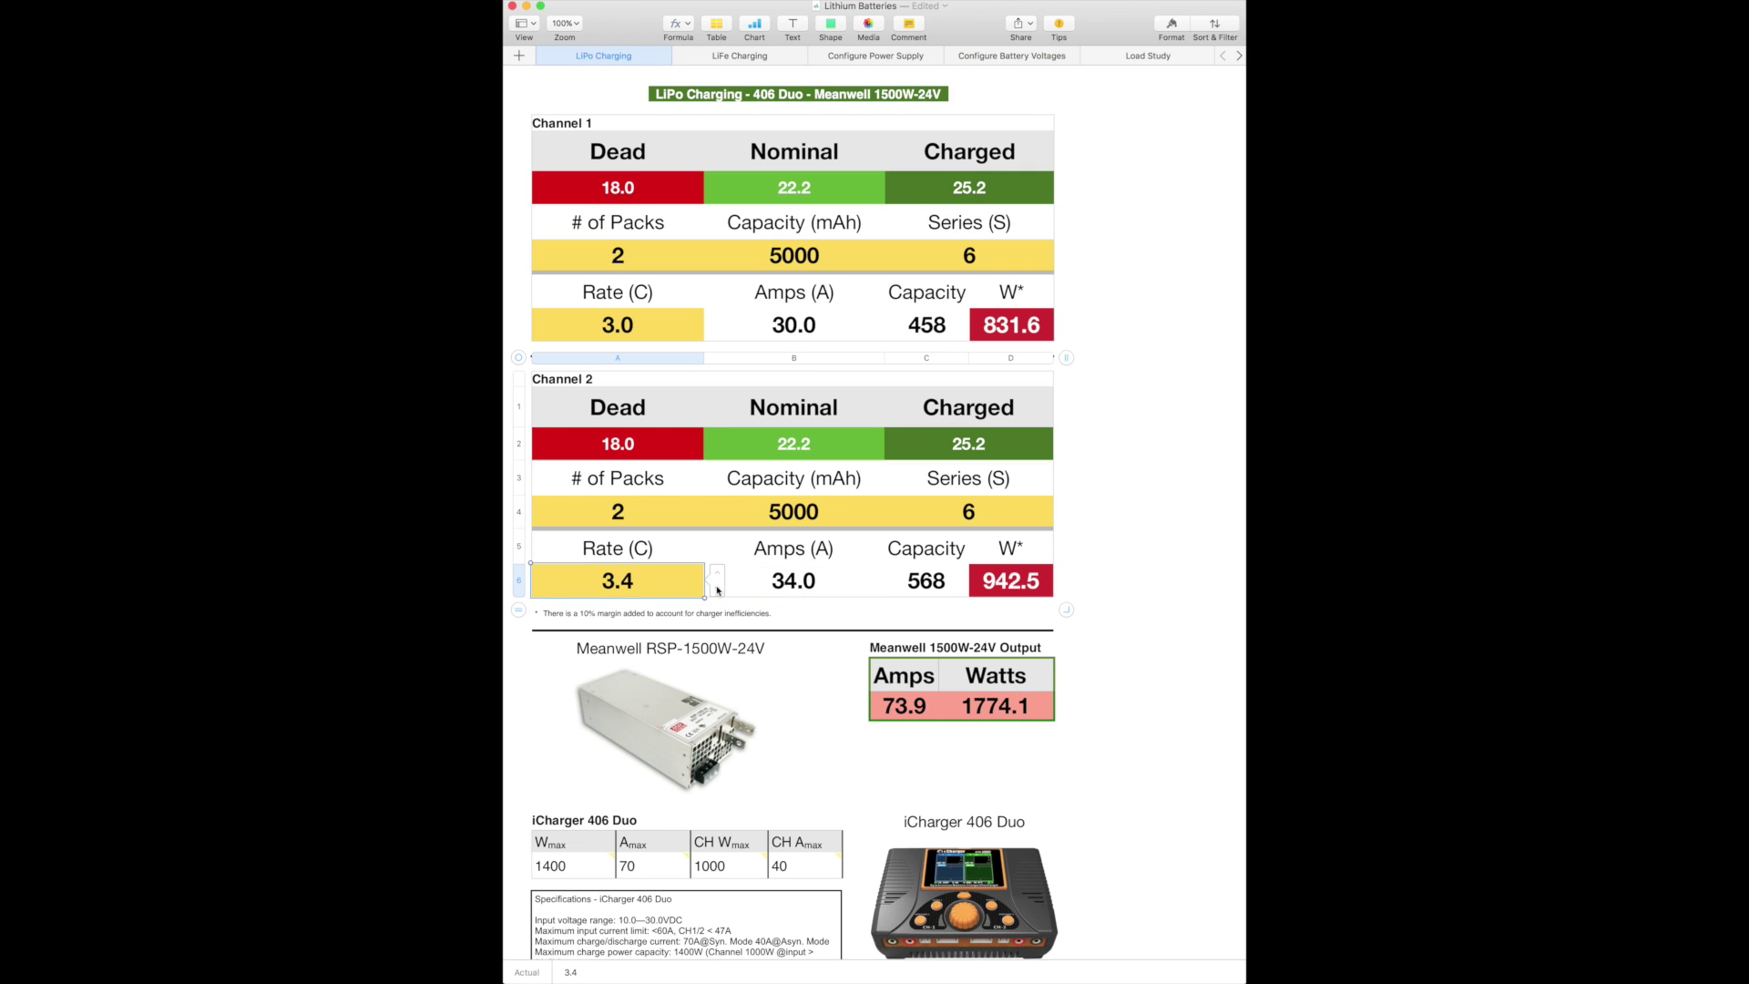
pyautogui.click(717, 590)
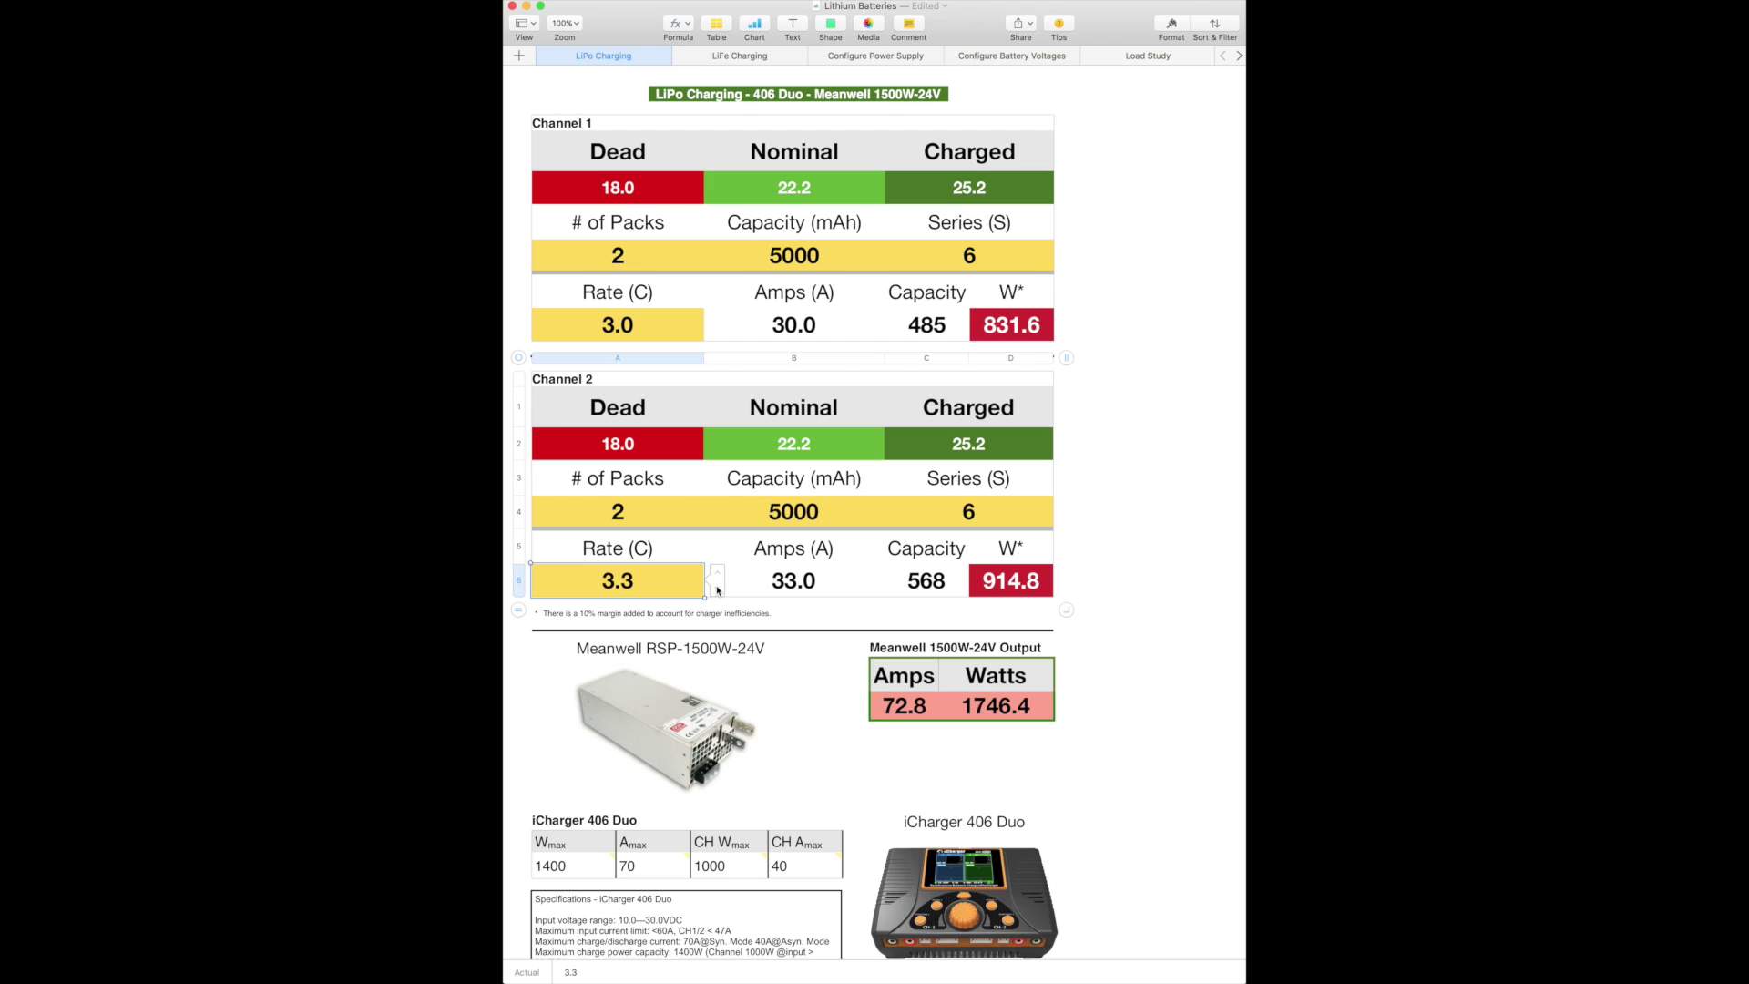
pyautogui.click(717, 591)
pyautogui.click(717, 590)
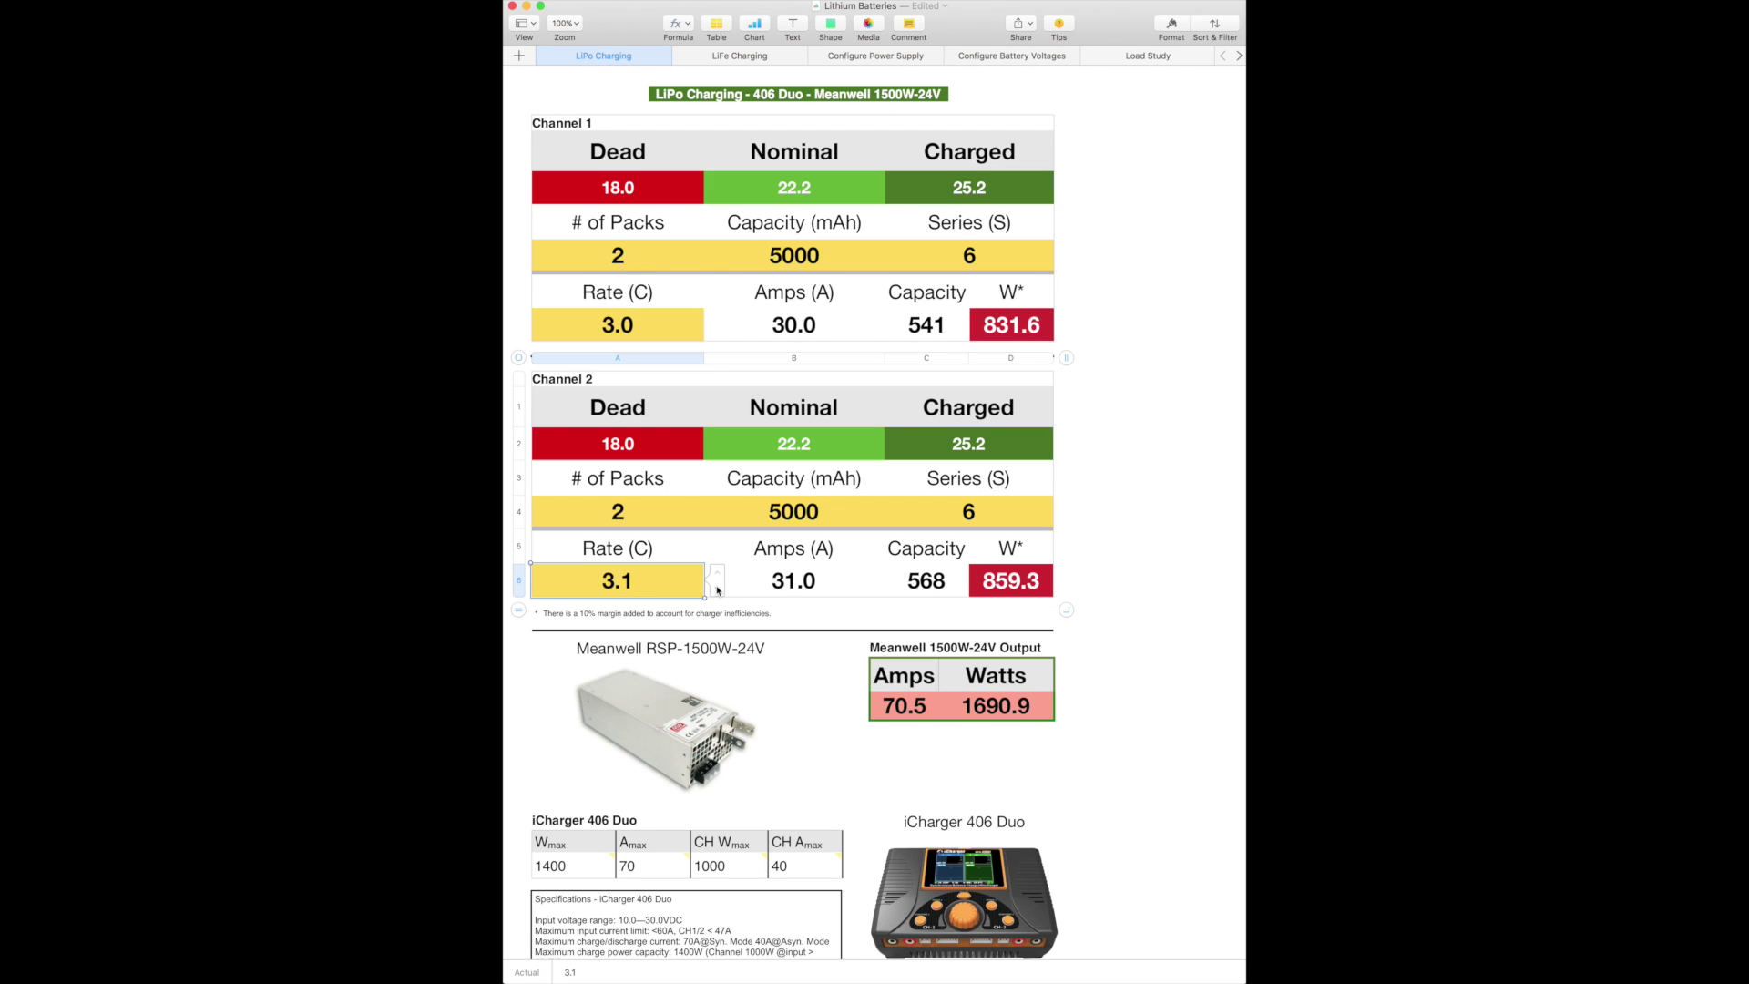
pyautogui.click(717, 590)
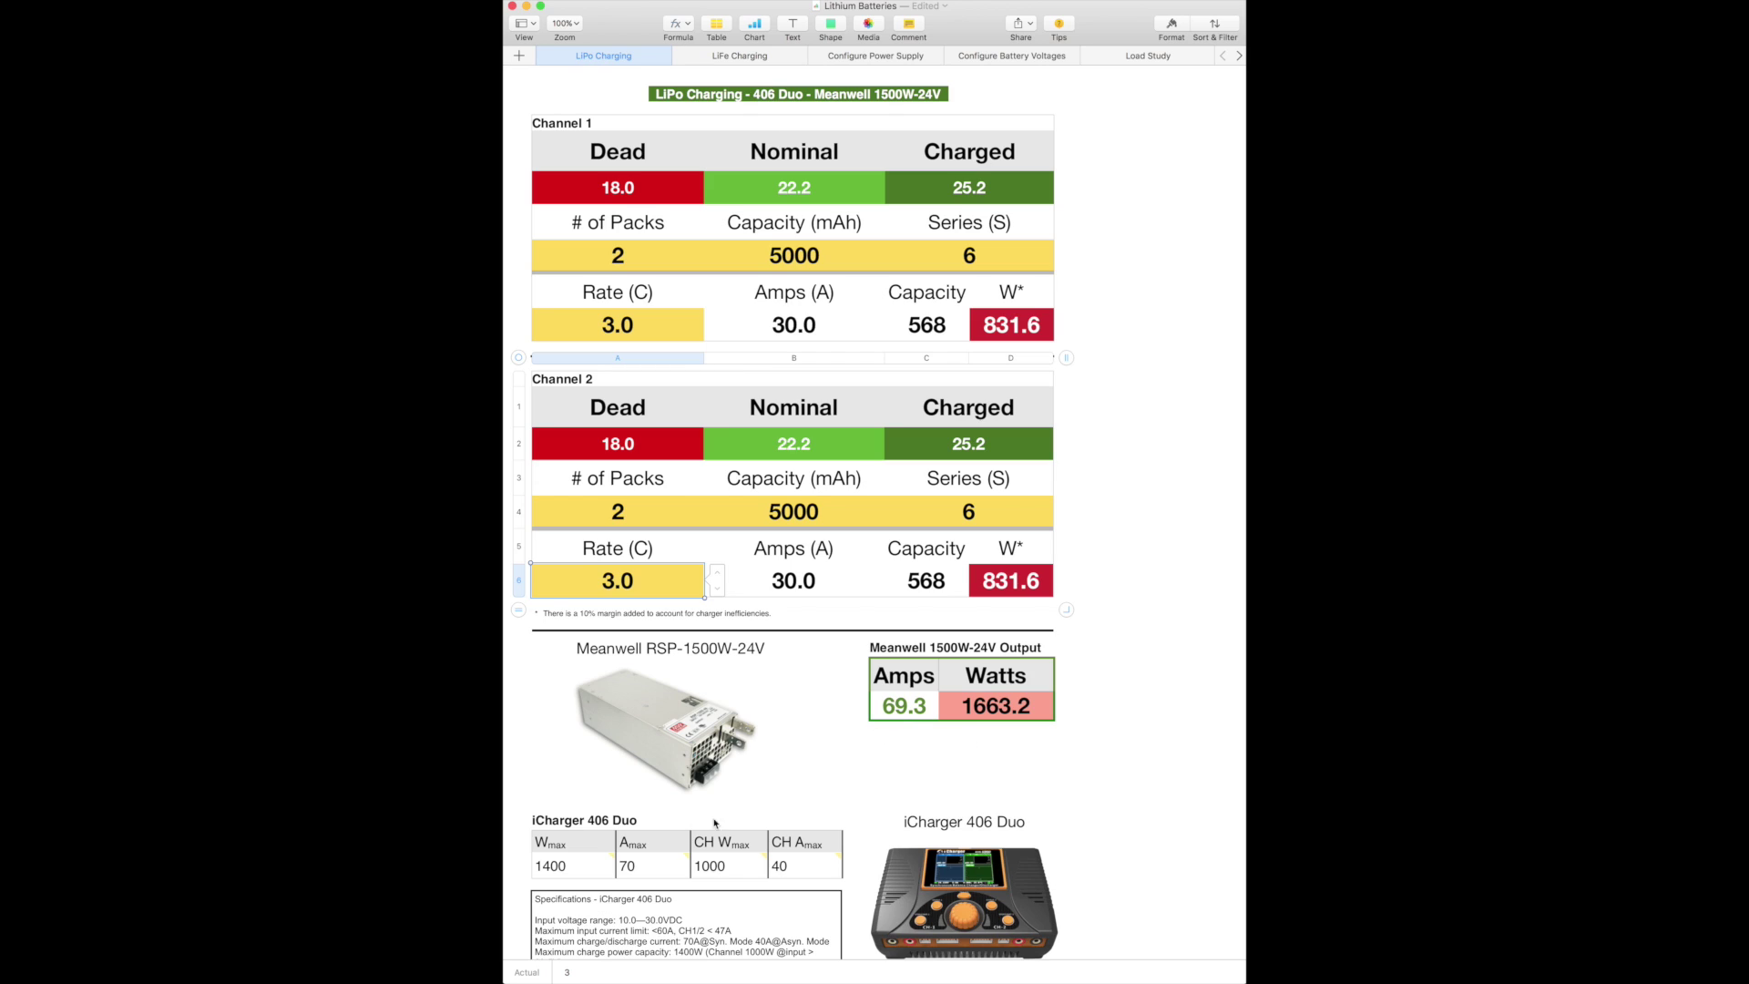
# - Continue lowering Channel 2's rate from 3.0C to 2.0C, giving 20.0 A and 554.4 W
pyautogui.moveTo(650, 858)
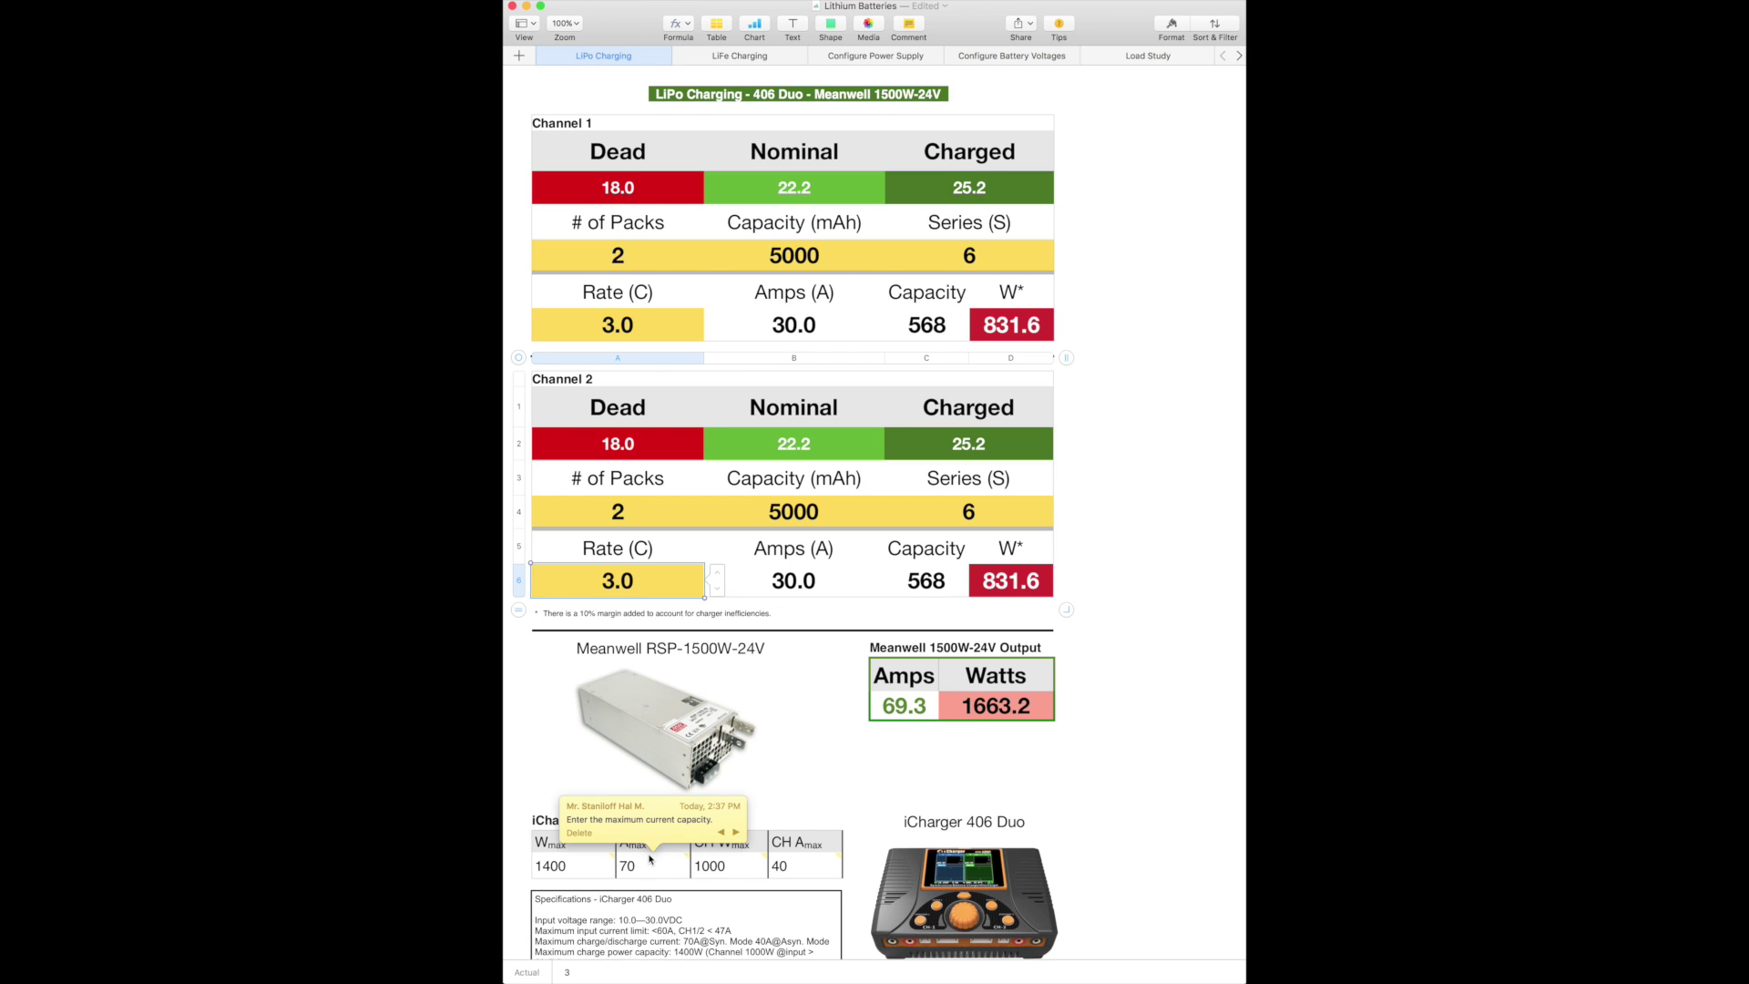
pyautogui.click(716, 590)
pyautogui.click(716, 590)
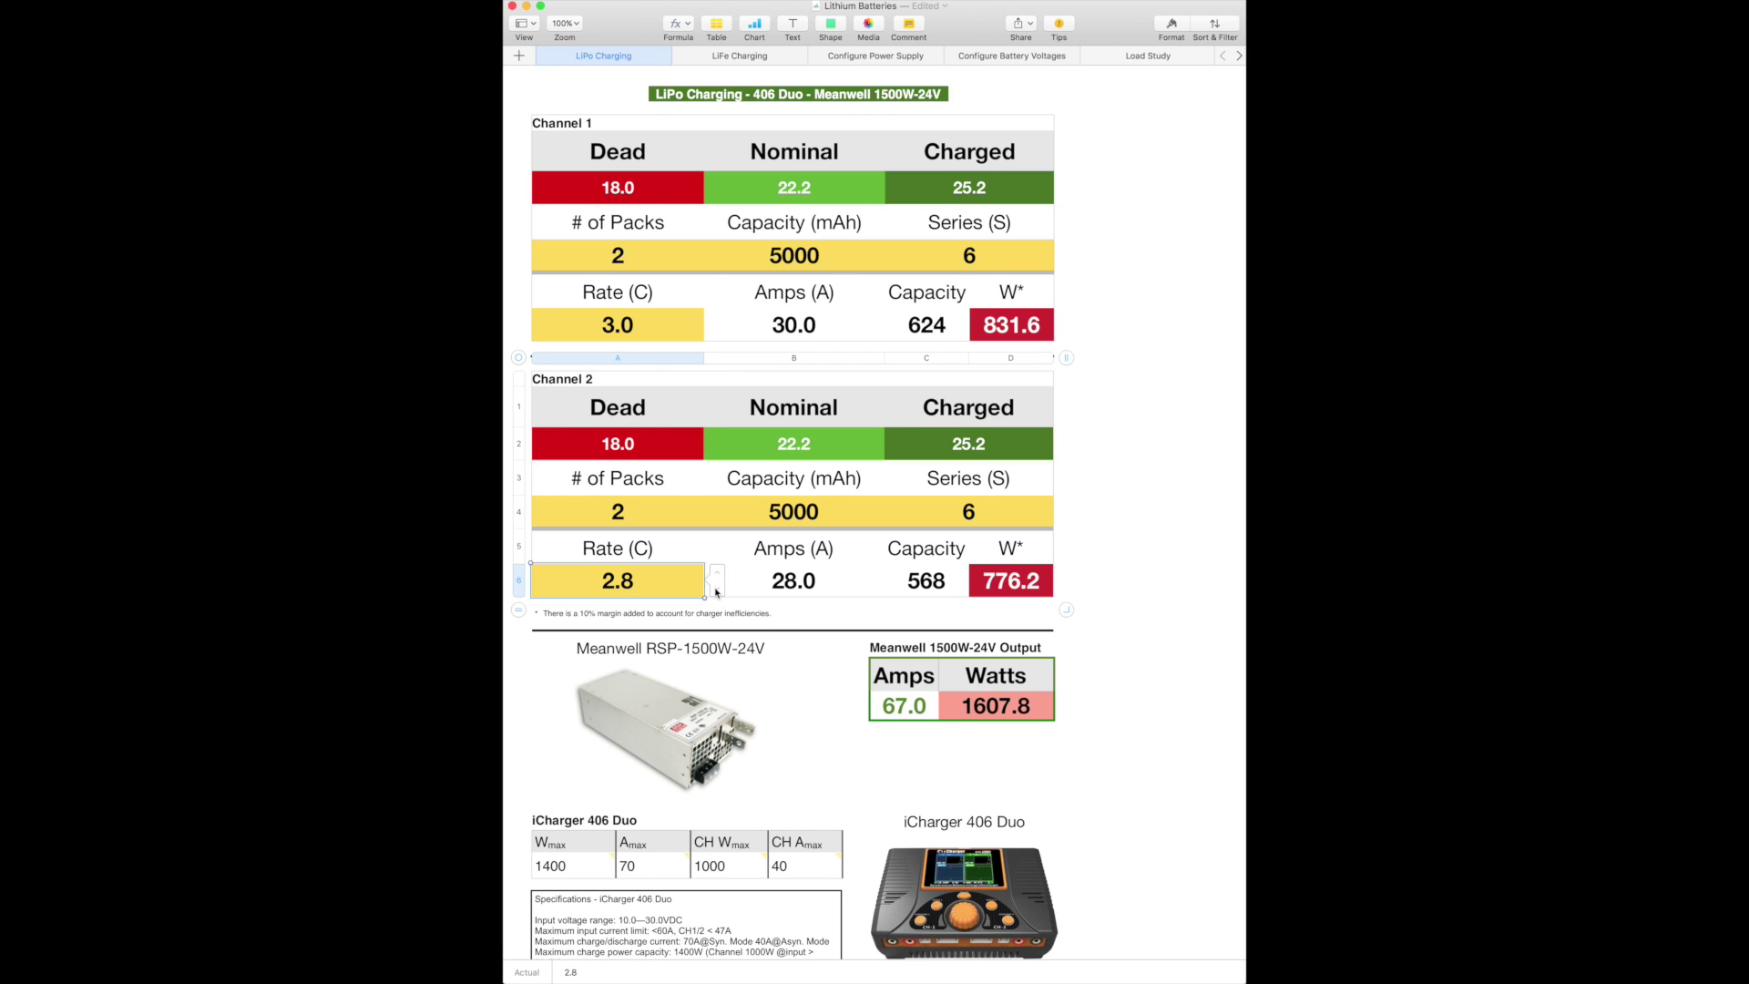
pyautogui.click(716, 591)
pyautogui.click(716, 591)
pyautogui.click(716, 591)
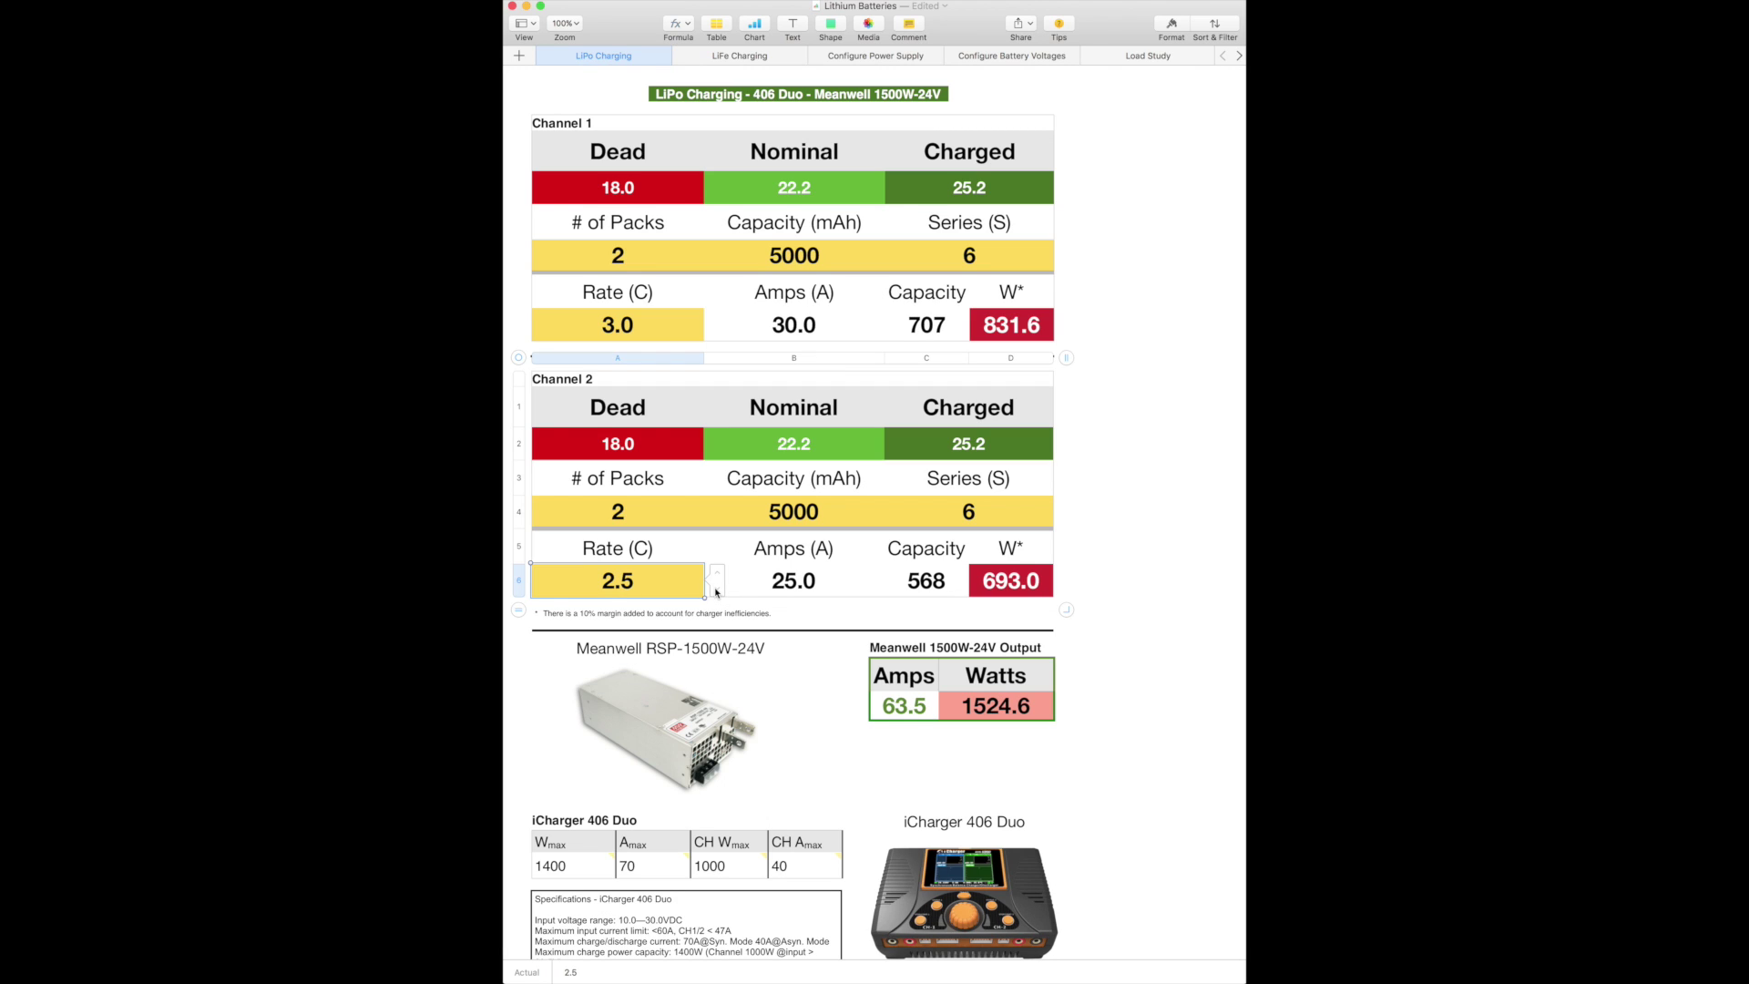
pyautogui.click(716, 590)
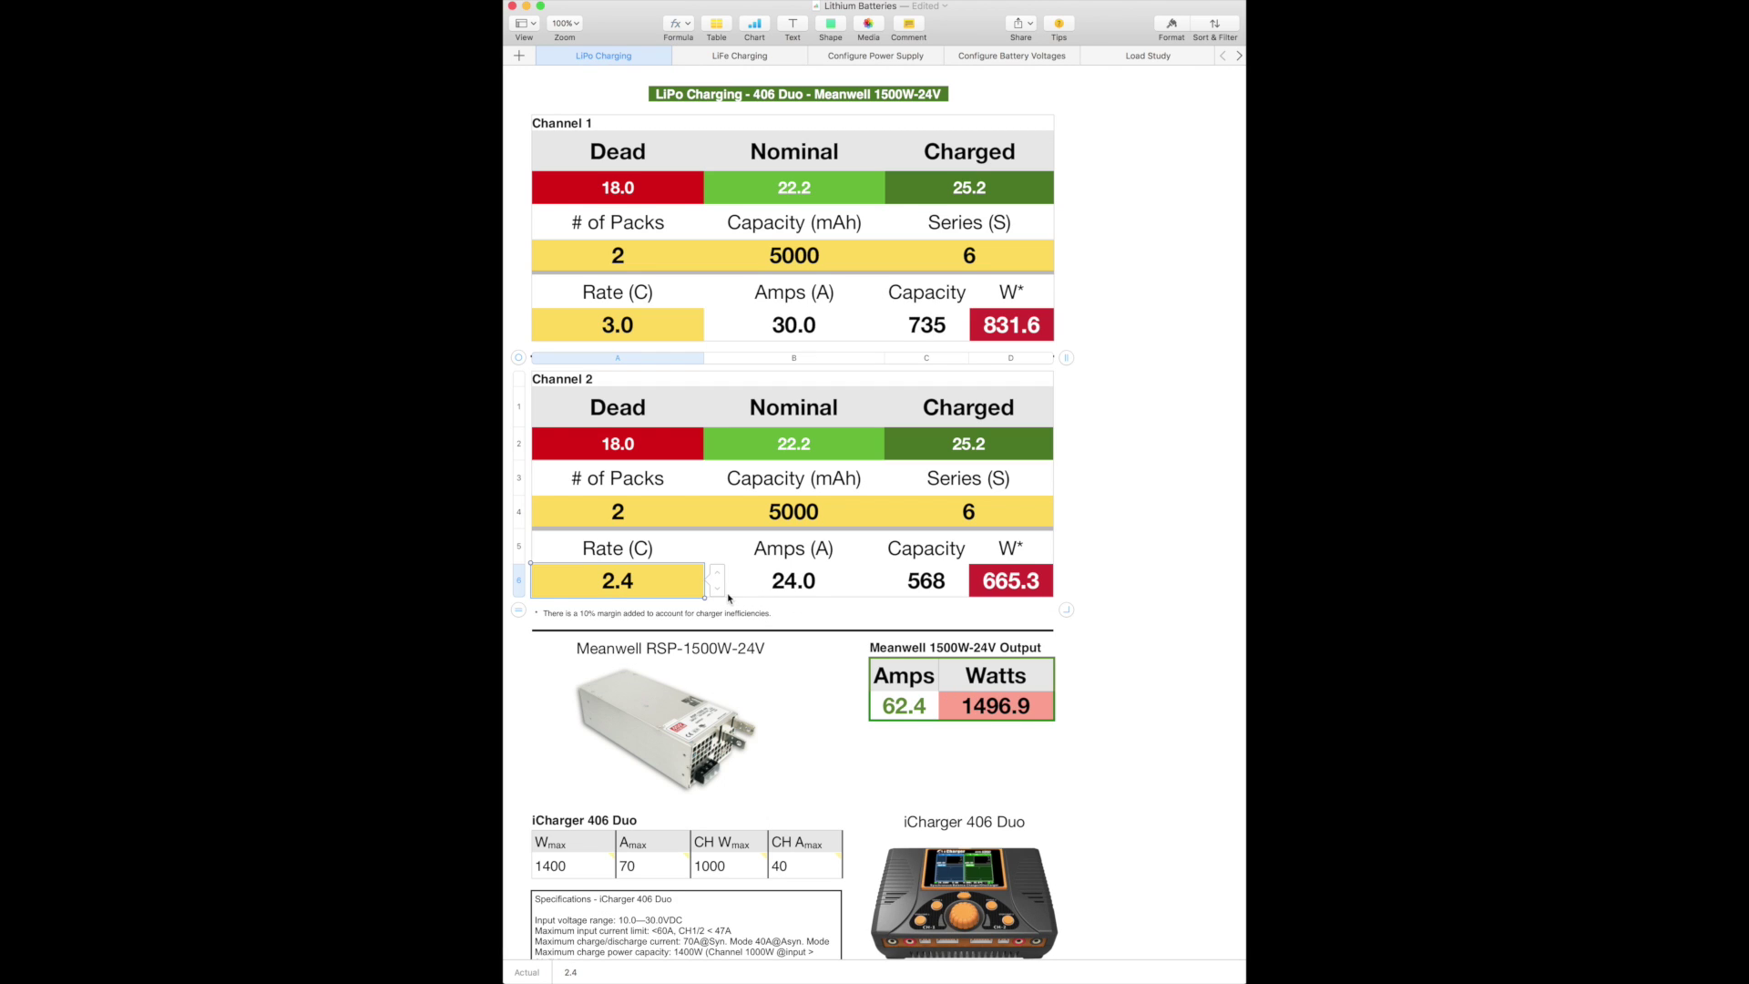
pyautogui.click(717, 592)
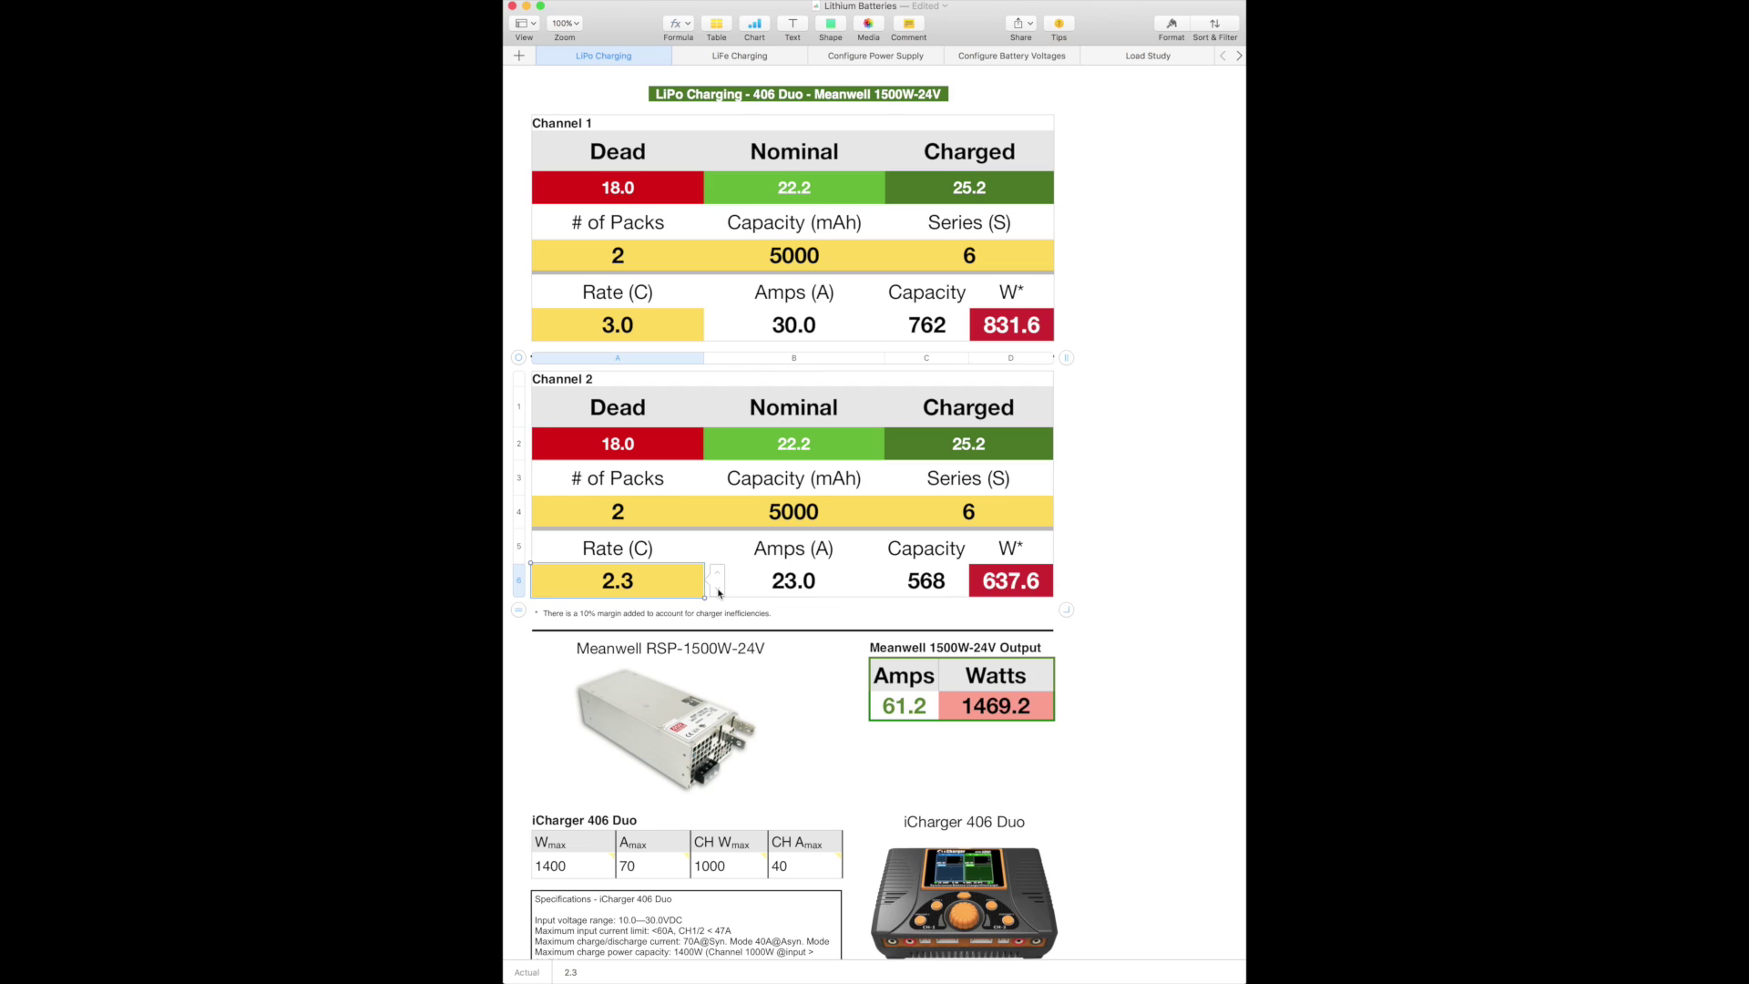
pyautogui.click(717, 591)
pyautogui.click(717, 591)
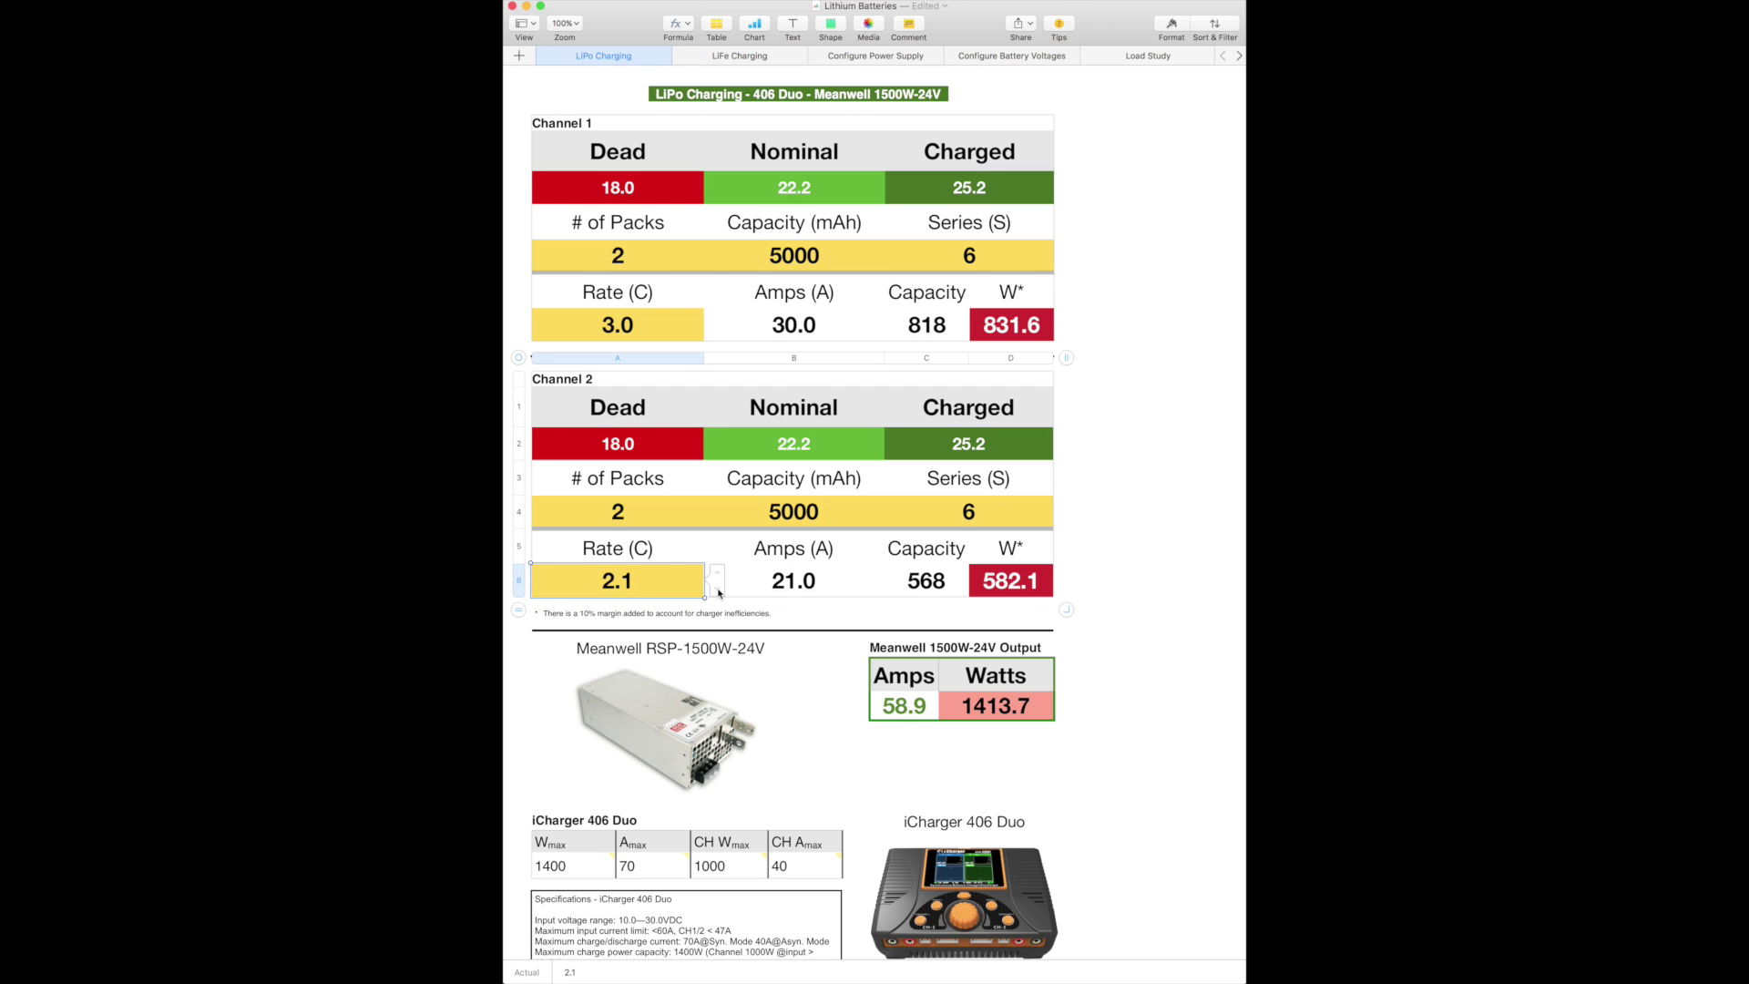
pyautogui.click(717, 591)
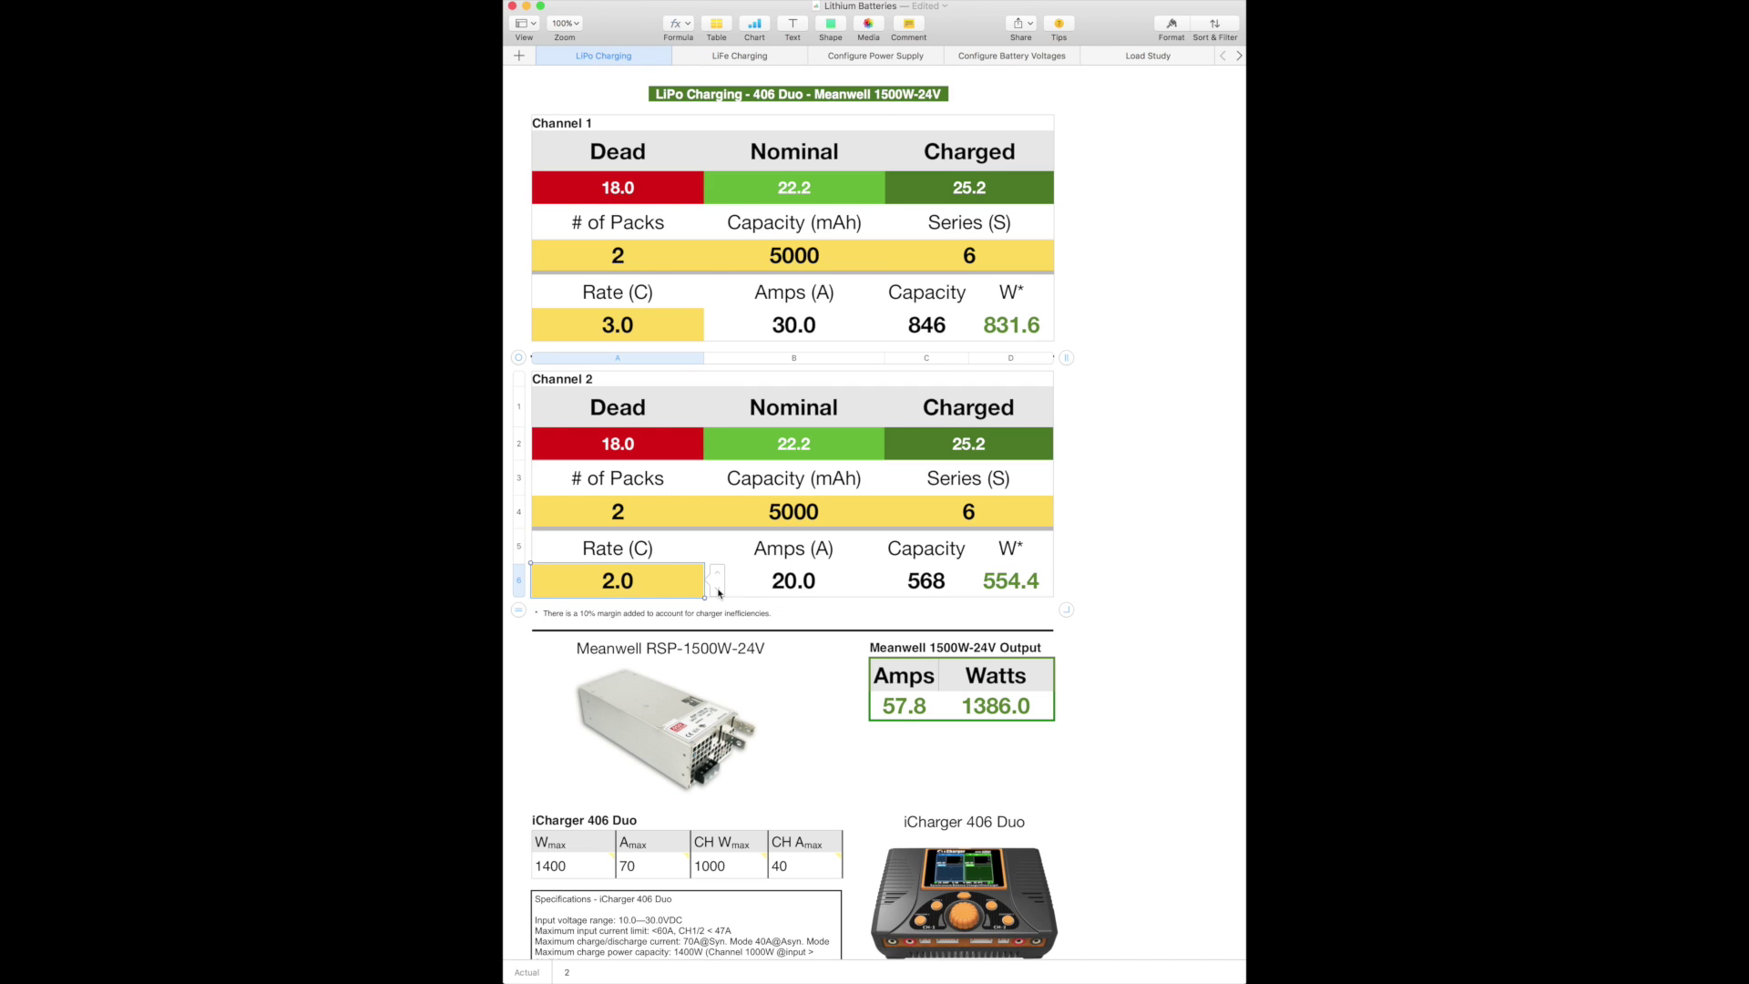